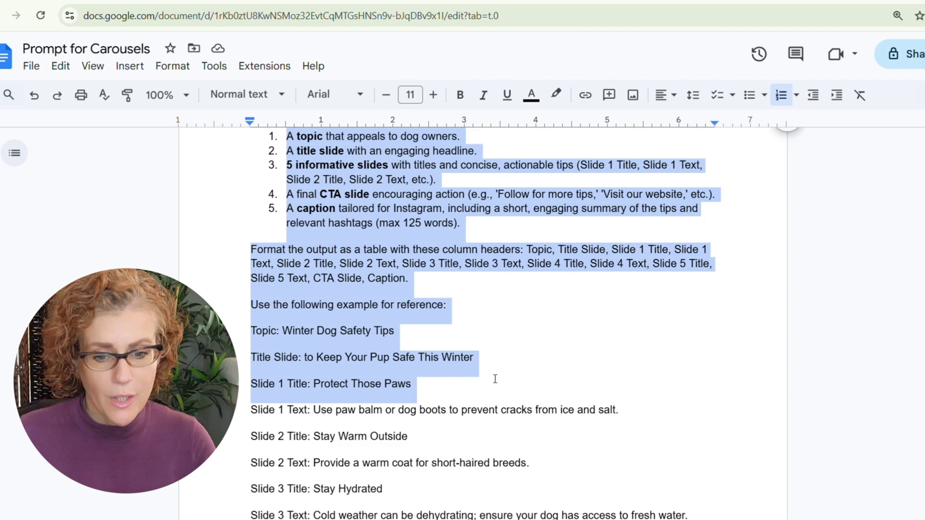
Extend the prompt selection through 'Please generate 5 unique examples in a chart format.' to copy it for ChatGPT.
scroll(495, 379, down, 2)
scroll(495, 379, down, 3)
shift+click(504, 403)
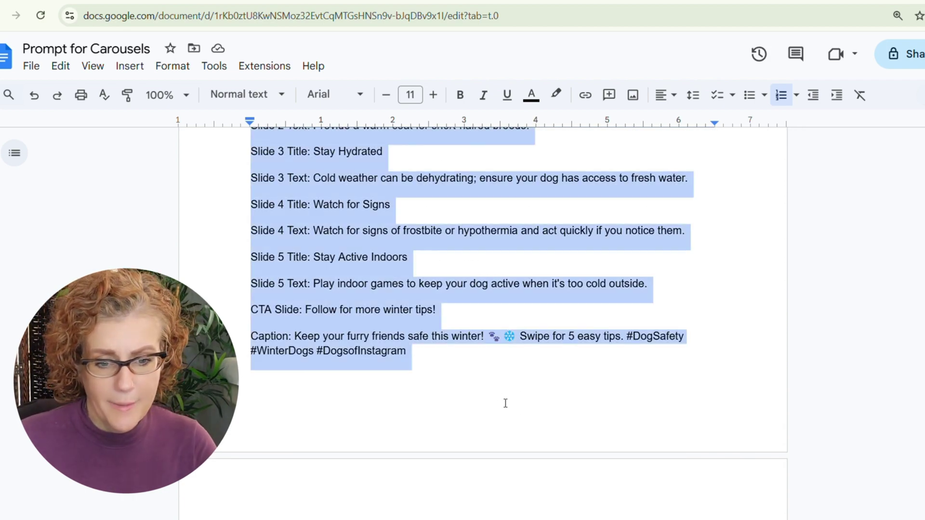
scroll(511, 407, down, 1)
scroll(515, 412, down, 1)
shift+click(521, 423)
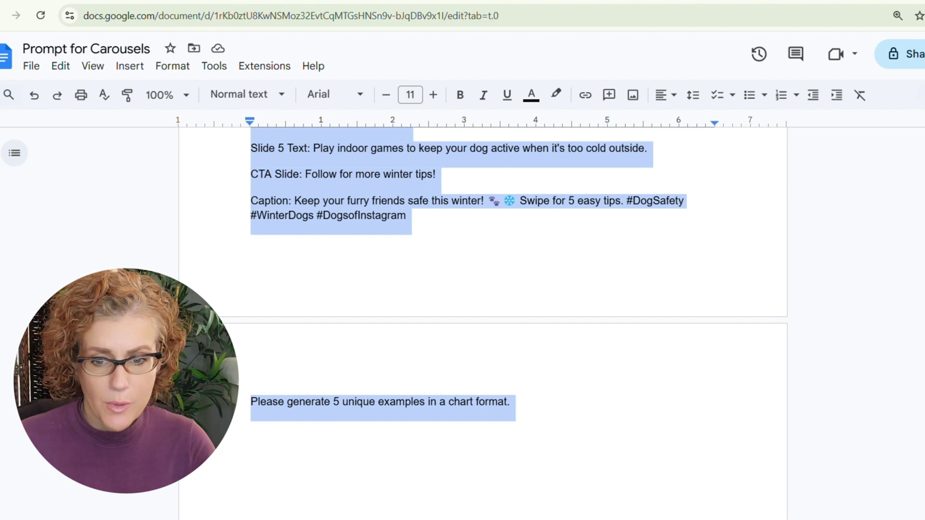
click(382, 491)
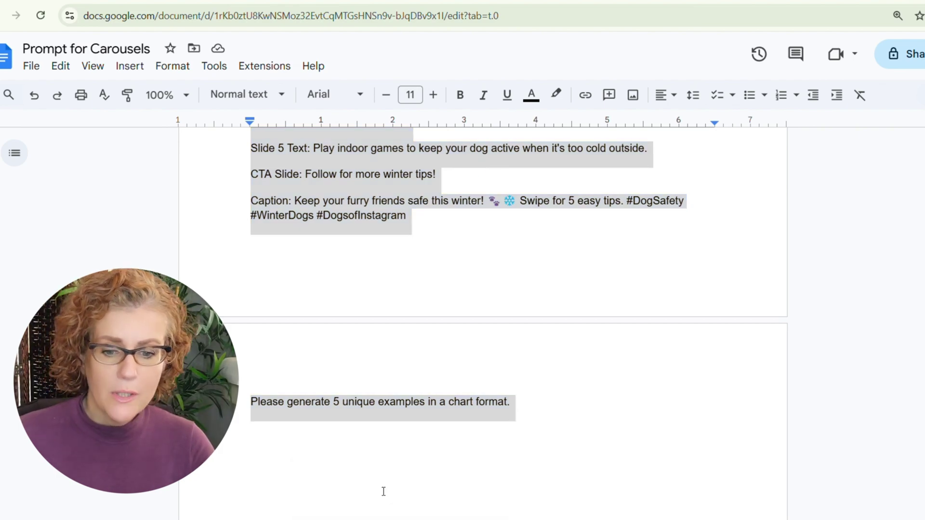
Paste the carousel prompt into ChatGPT and send it.
key(ctrl+v)
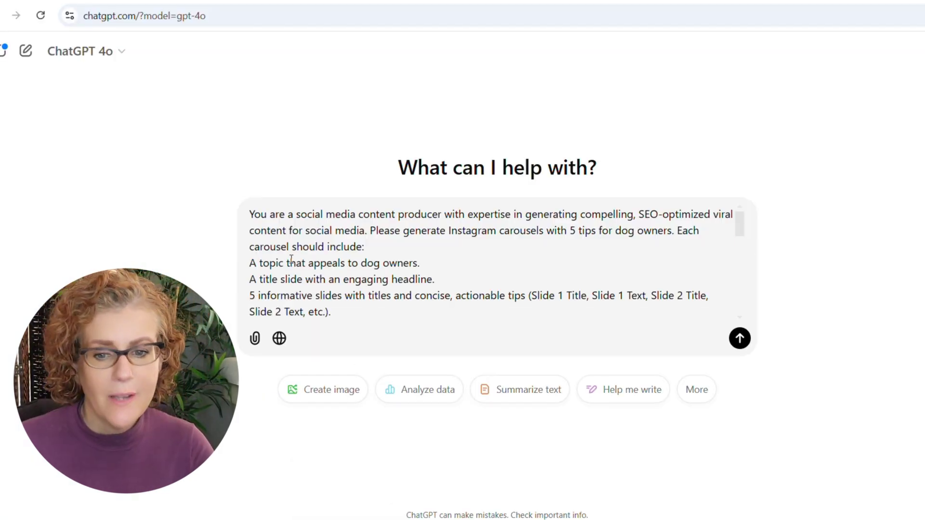
scroll(339, 280, down, 10)
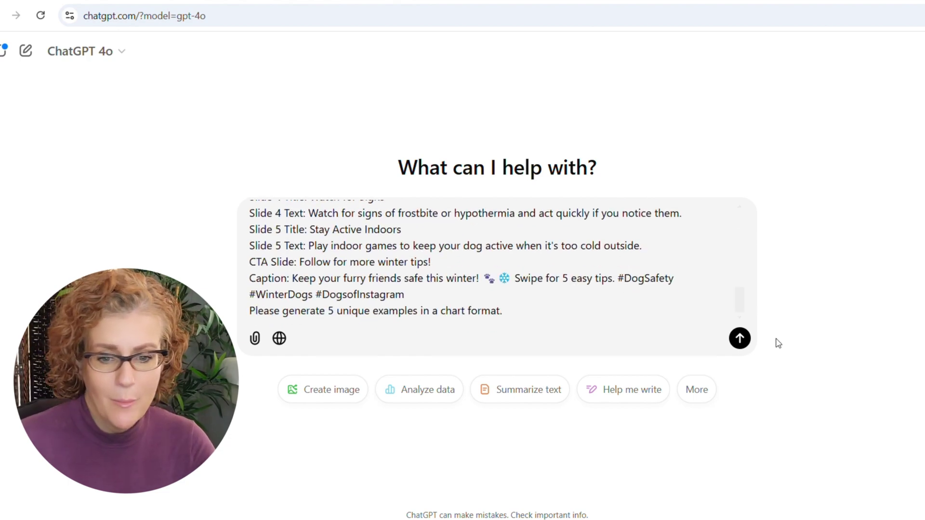
click(740, 339)
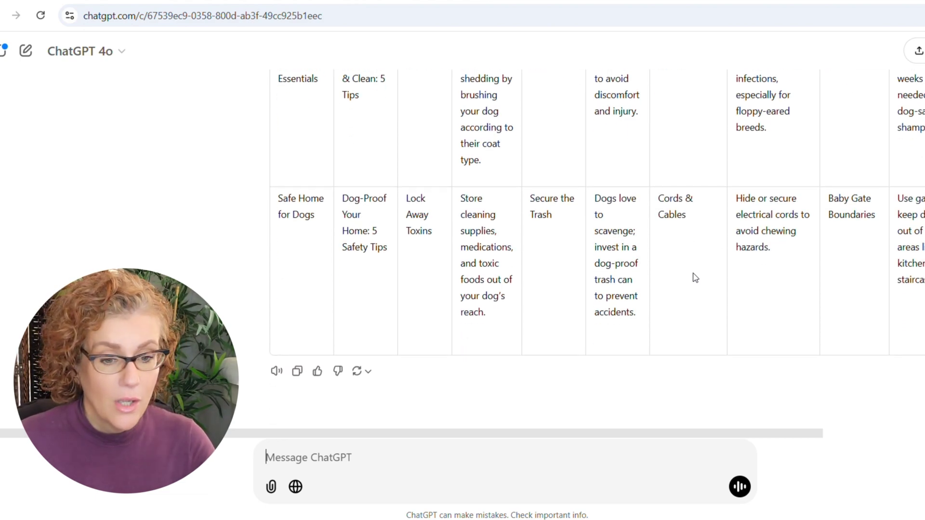
Select the reply table of five dog-care carousel examples, starting from the Topic header.
scroll(696, 278, up, 5)
scroll(695, 278, up, 9)
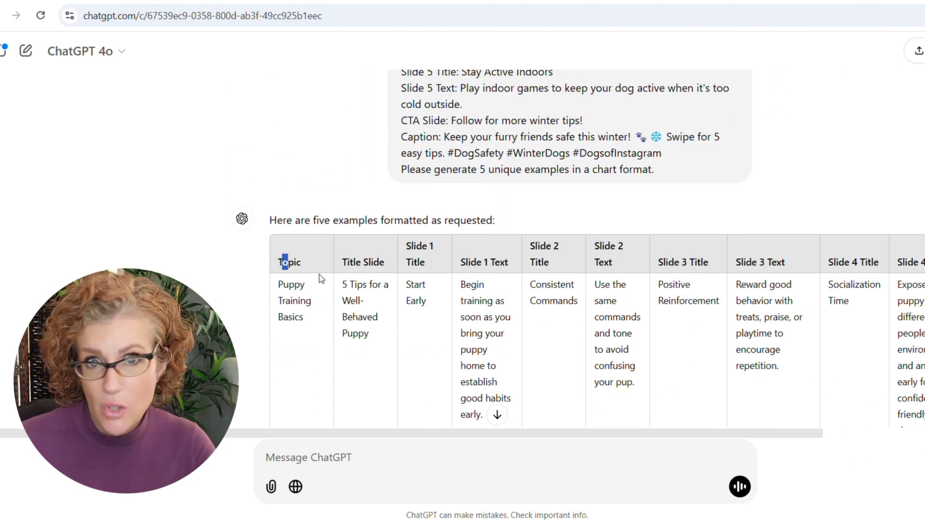
drag(322, 279, 877, 382)
click(564, 318)
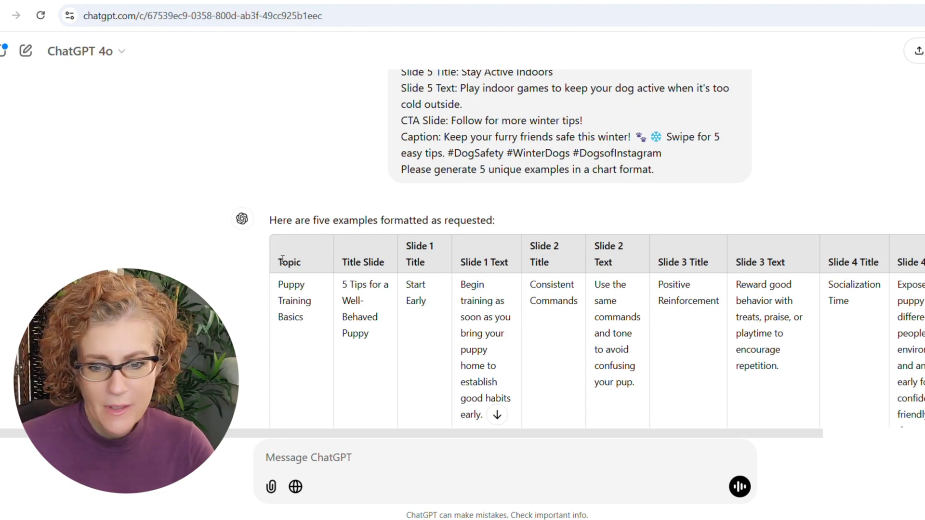
drag(282, 258, 922, 434)
key(ctrl+c)
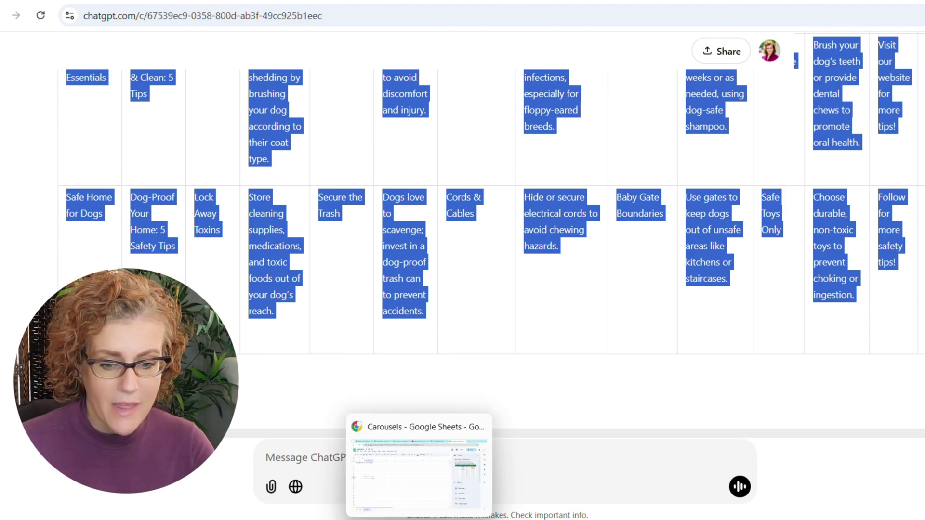
Paste the carousel table into A1 of the Carousels sheet and pick the stray 4o entry in A7.
click(413, 508)
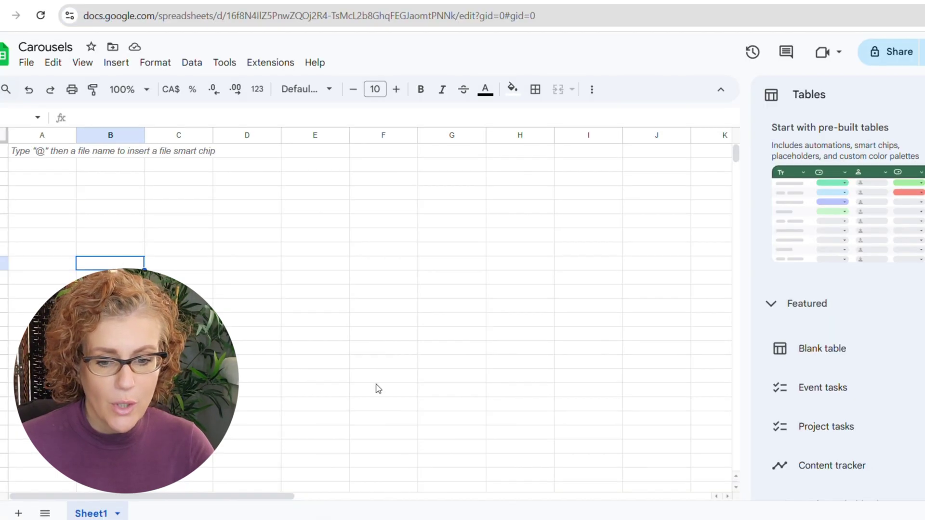
click(26, 153)
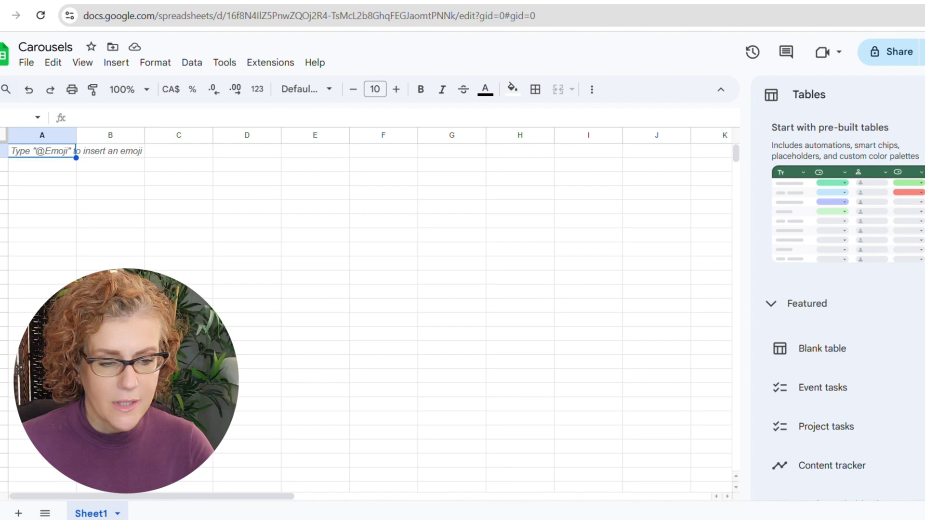
key(ctrl+v)
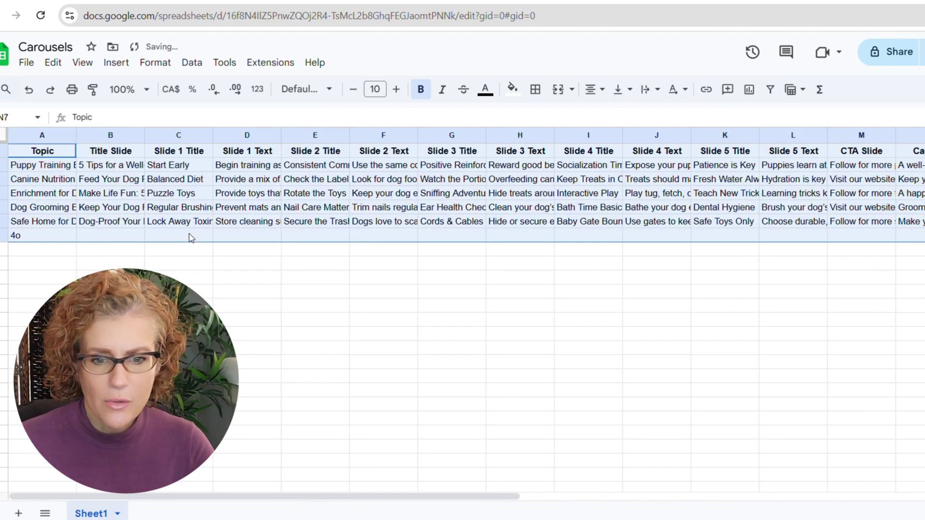
click(189, 237)
click(32, 240)
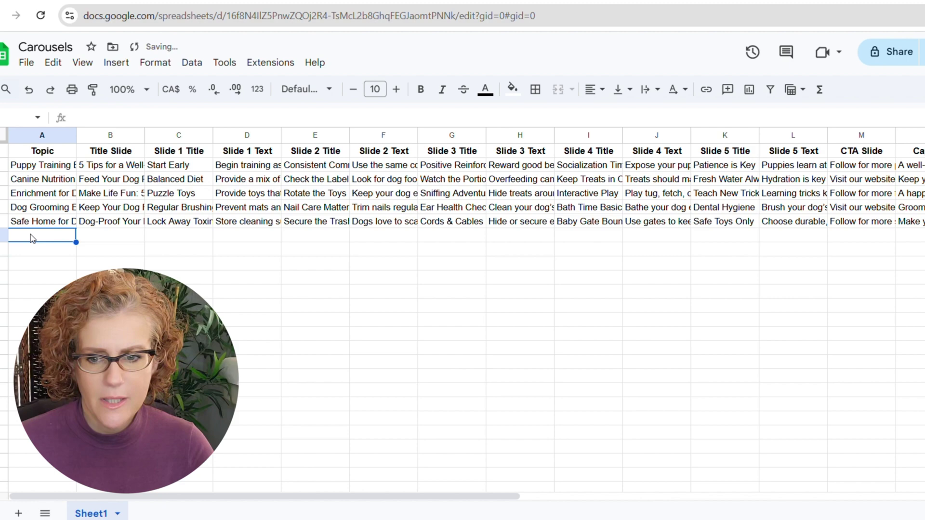
Auto-fit columns A and B, then every column, to their contents.
key(ctrl+a)
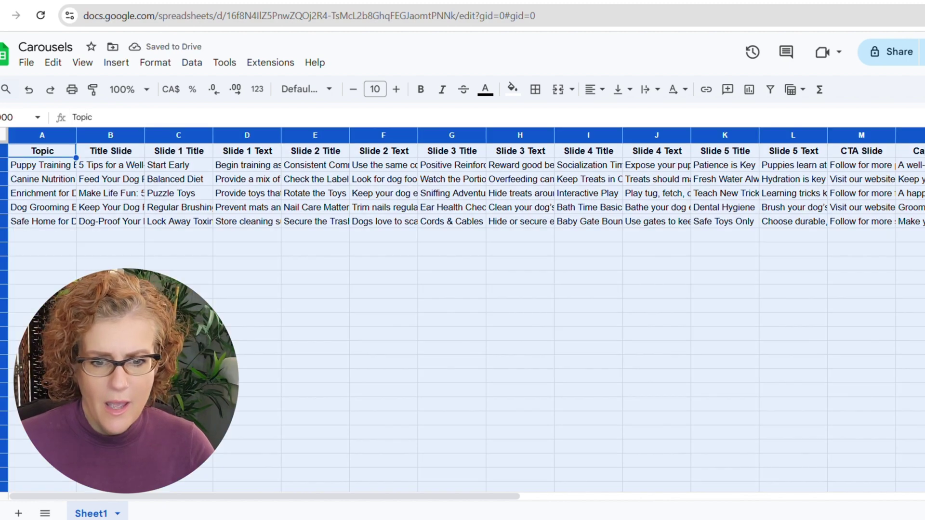
click(57, 175)
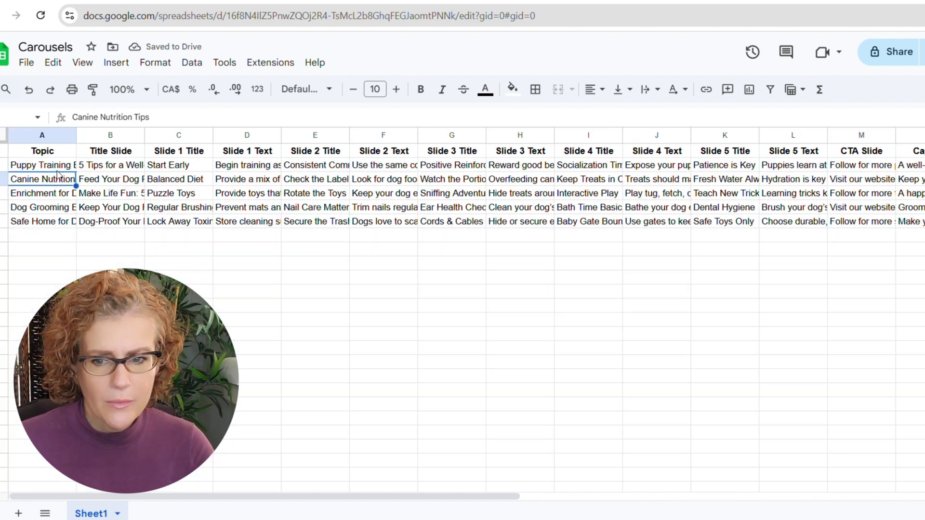
double_click(78, 134)
double_click(184, 133)
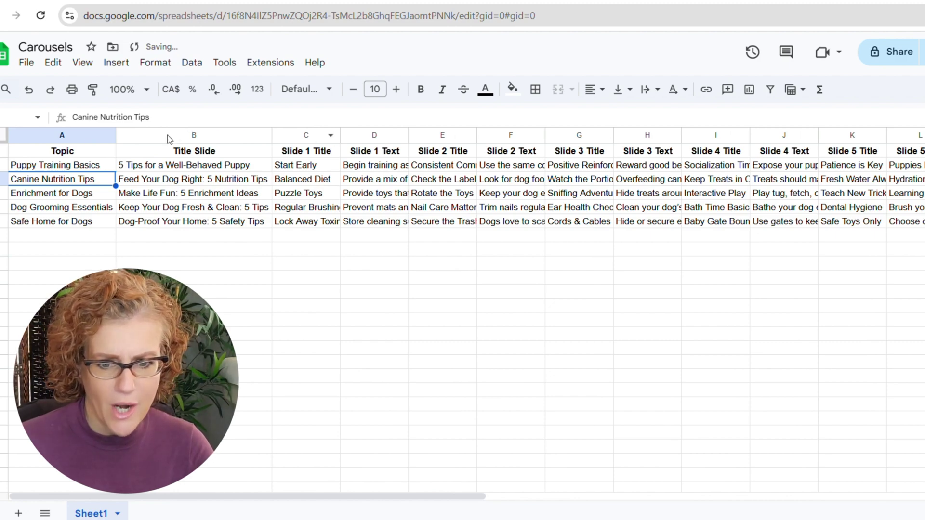
key(ctrl+a)
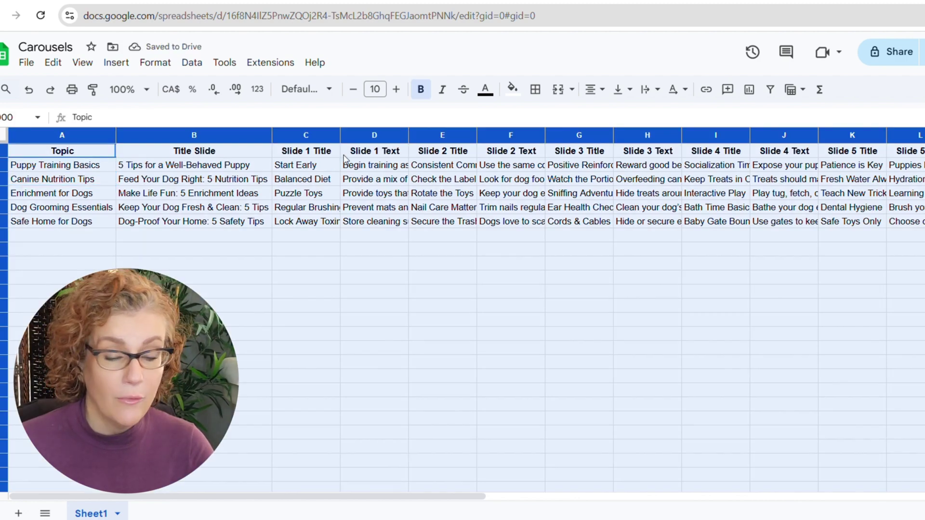
double_click(340, 158)
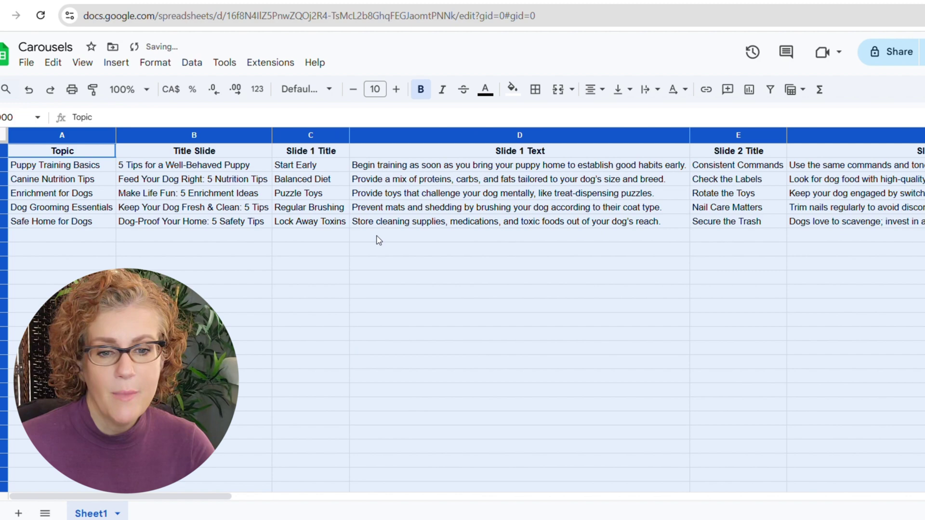
click(379, 248)
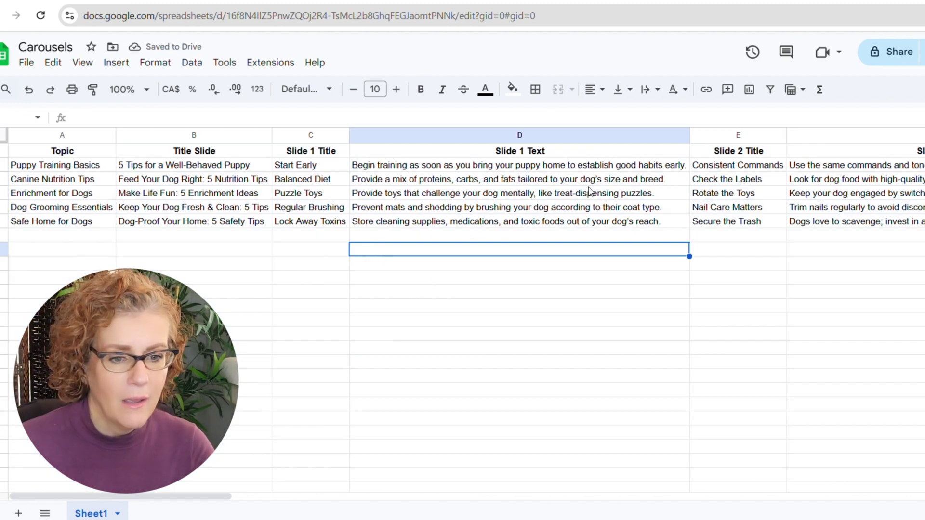
drag(211, 498, 550, 513)
Refit all columns to the wrapped text and review the row 5 Slide 1 entries.
click(265, 168)
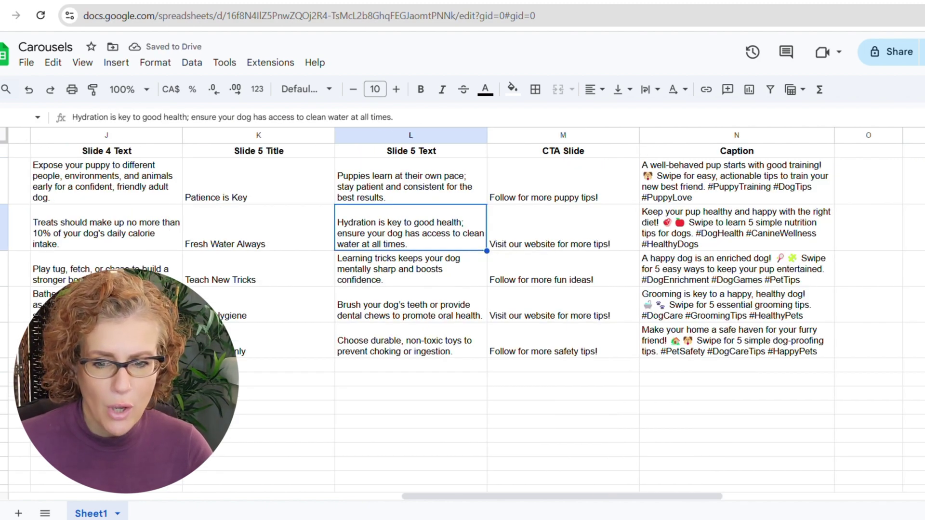
click(3, 135)
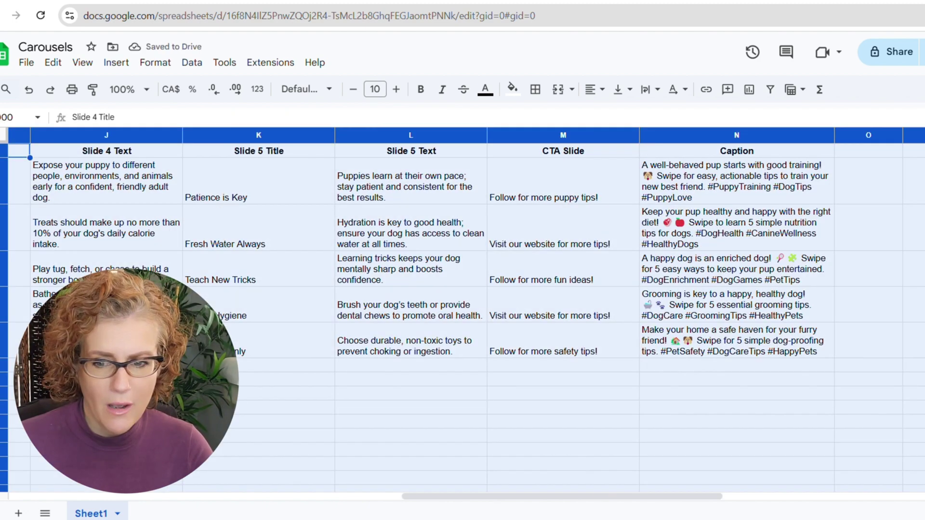
double_click(26, 130)
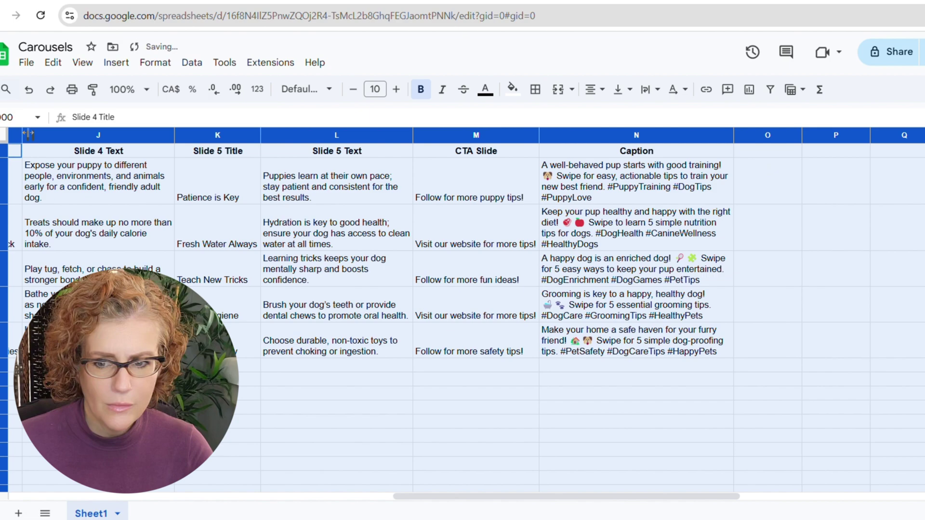
click(268, 236)
drag(569, 496, 140, 506)
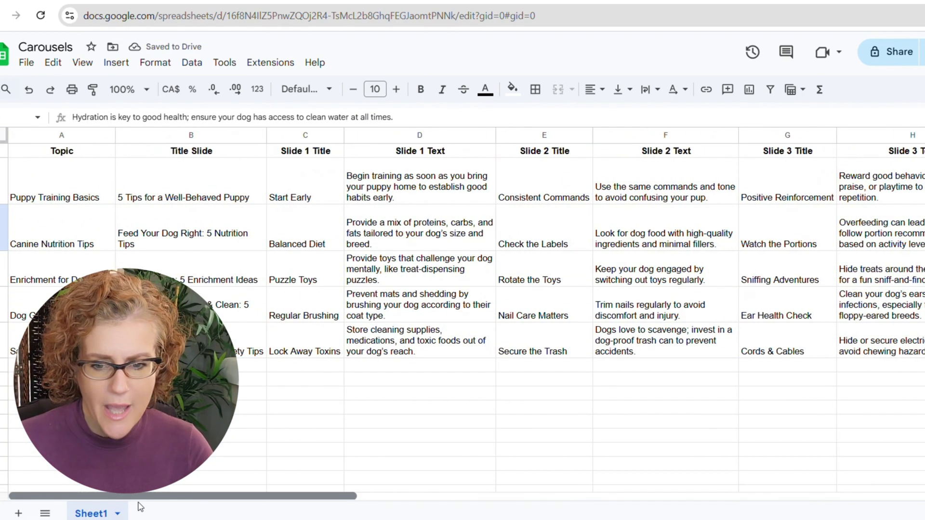
click(256, 304)
click(322, 297)
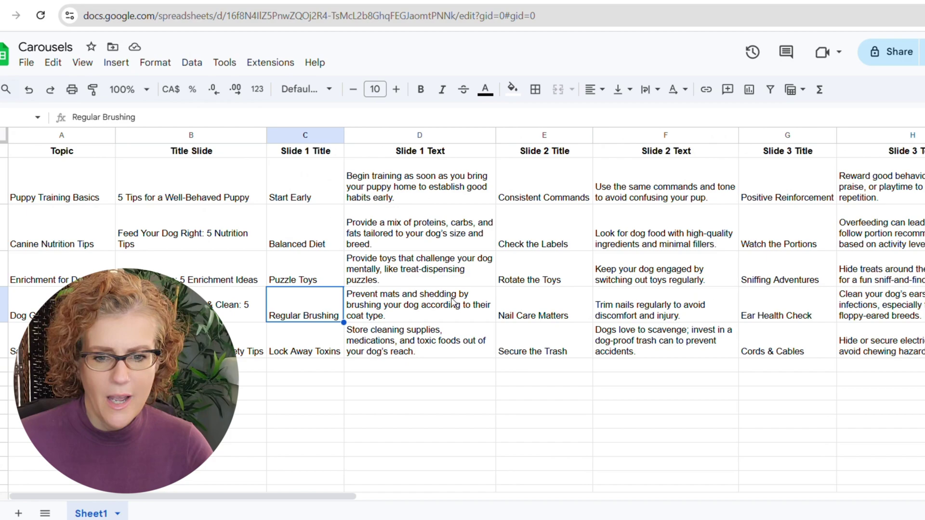
click(448, 296)
drag(373, 485, 299, 486)
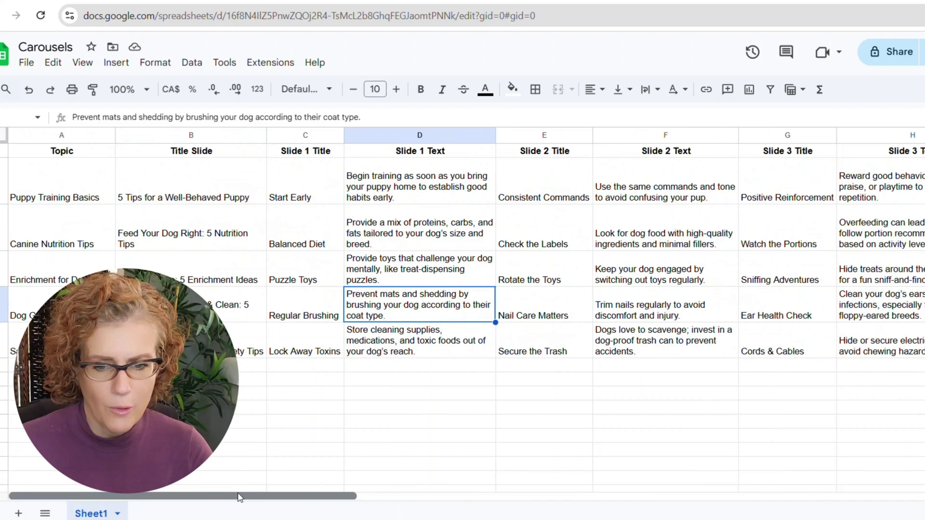
click(424, 3)
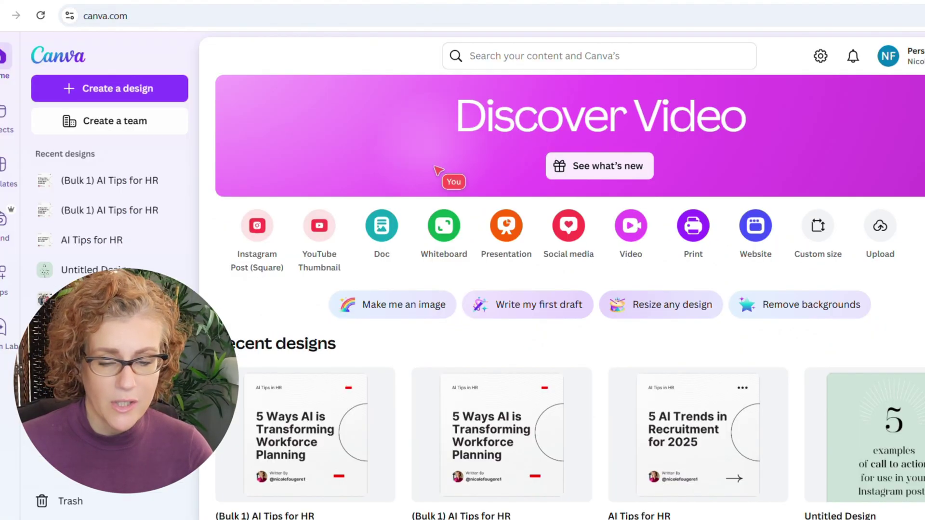
Search 'carousel' and create a Carousel Instagram Post (4:5) design at 1080 × 1350 px.
click(129, 96)
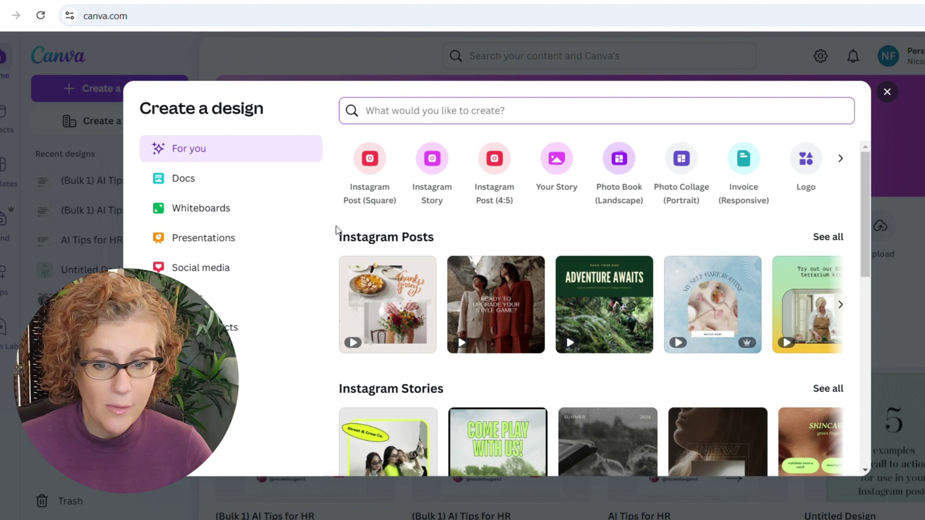
text(caro)
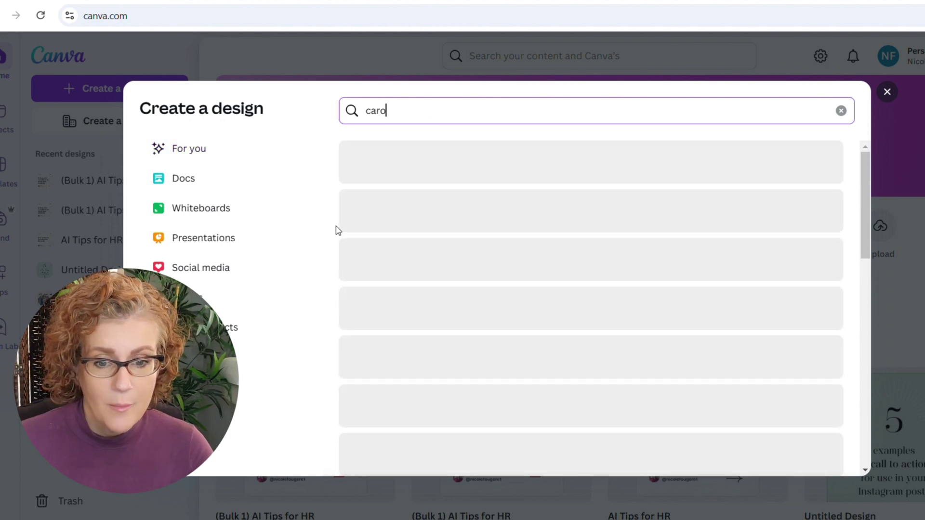
text(usel)
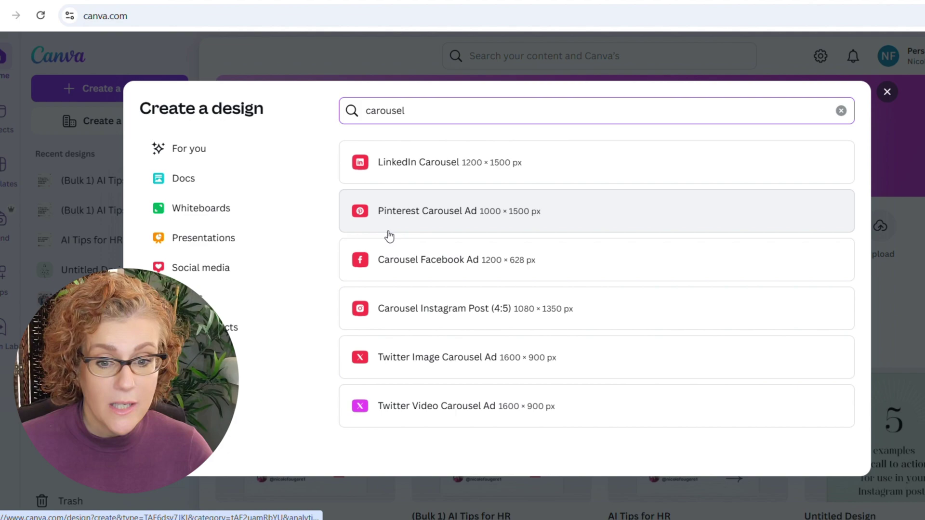
click(401, 315)
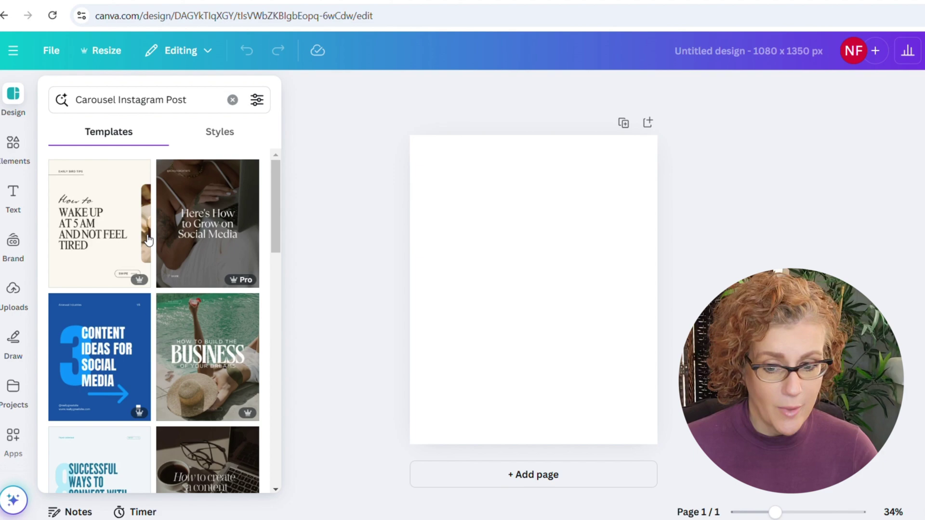
Scroll through the pink carousel template and check all seven pages in Grid view.
scroll(171, 263, down, 3)
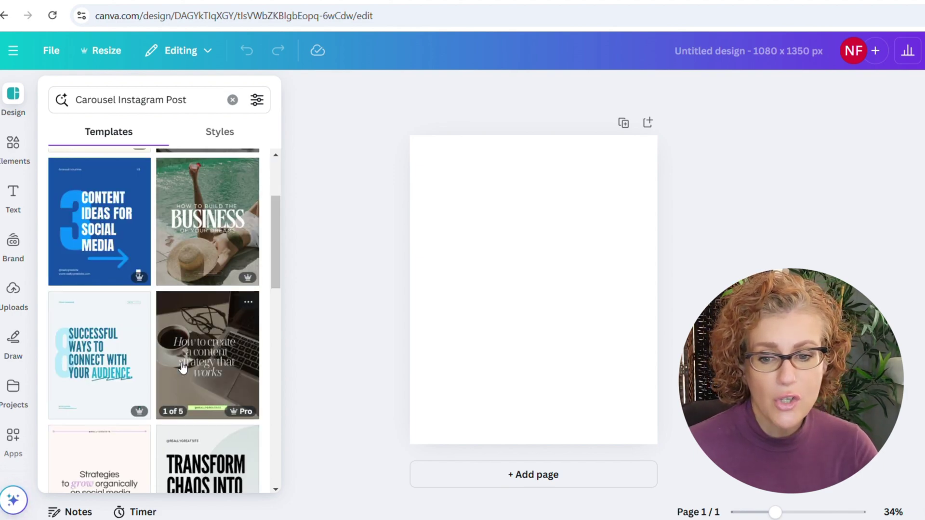
scroll(182, 368, down, 3)
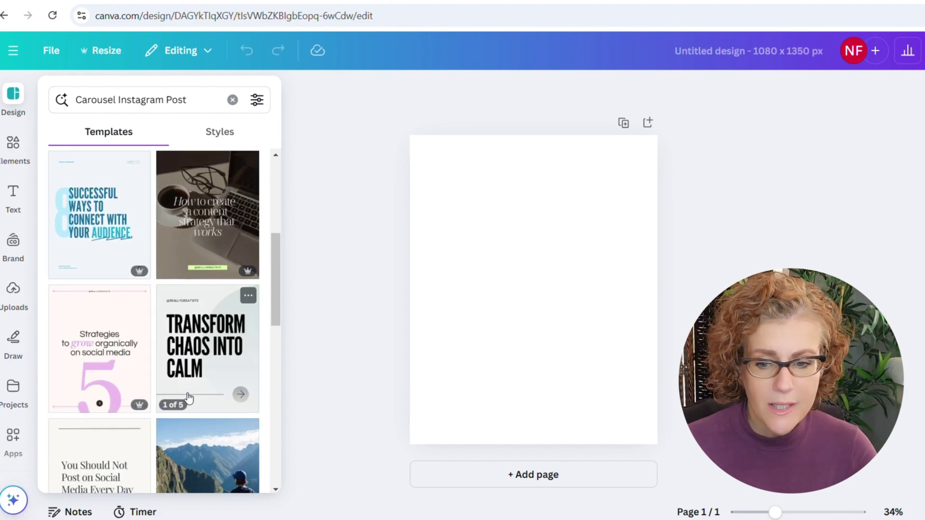
scroll(190, 403, down, 3)
scroll(205, 391, down, 3)
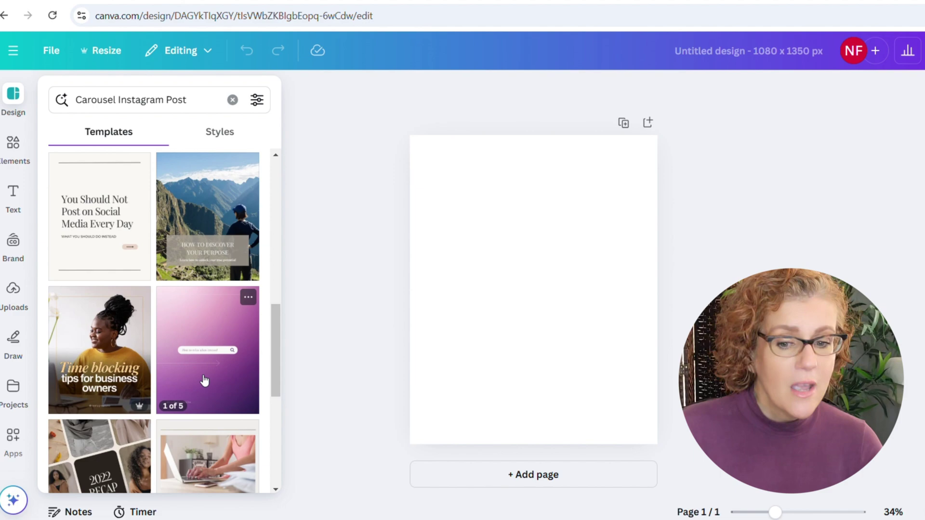
scroll(205, 383, down, 3)
scroll(207, 386, down, 2)
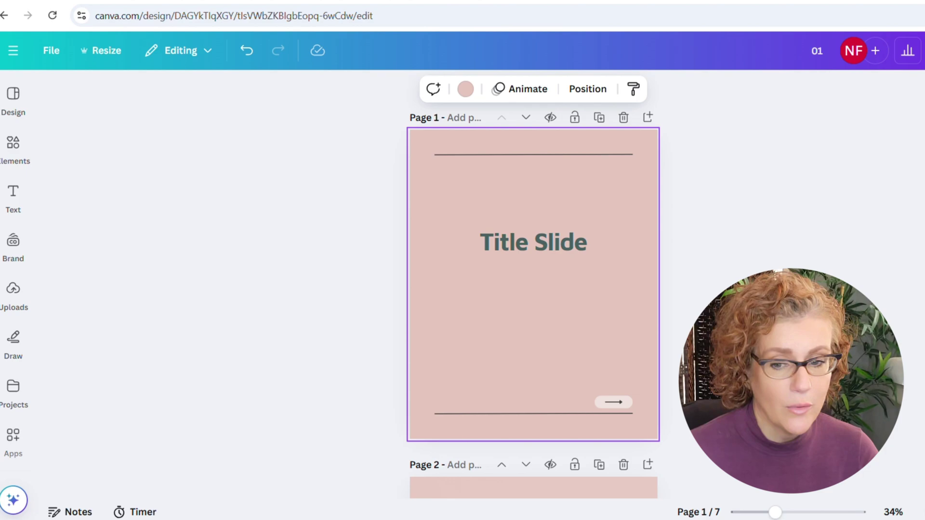
scroll(530, 334, down, 8)
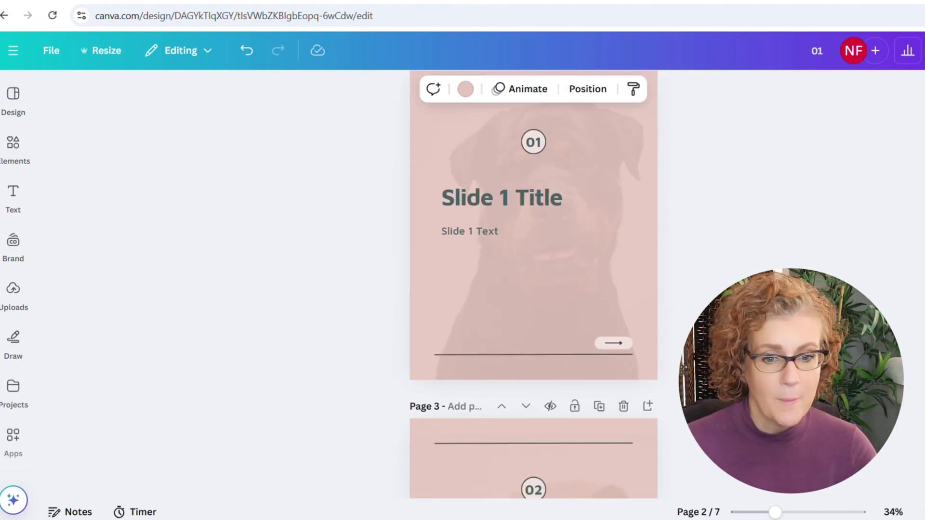
key(ctrl+alt+g)
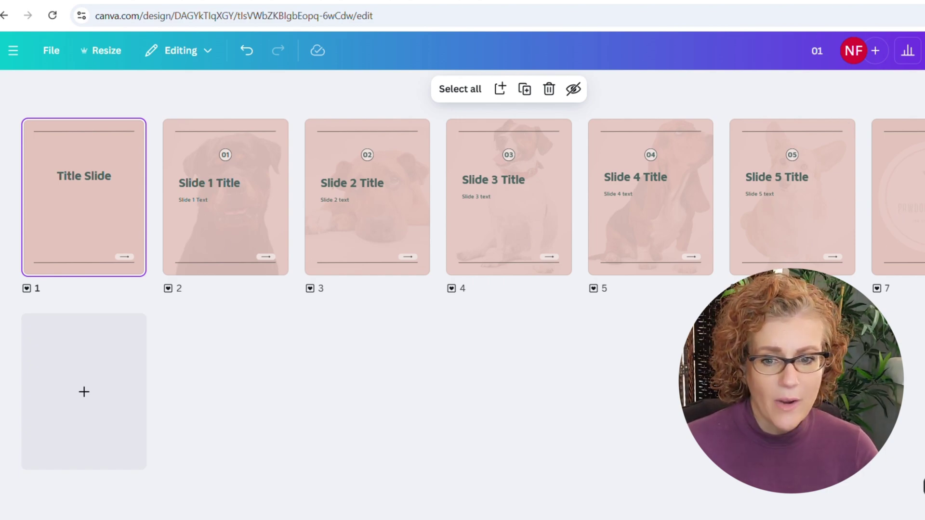
key(Escape)
Scroll through the Title Slide, Slide 1–5 pages and CTA page in the editor.
scroll(594, 341, down, 10)
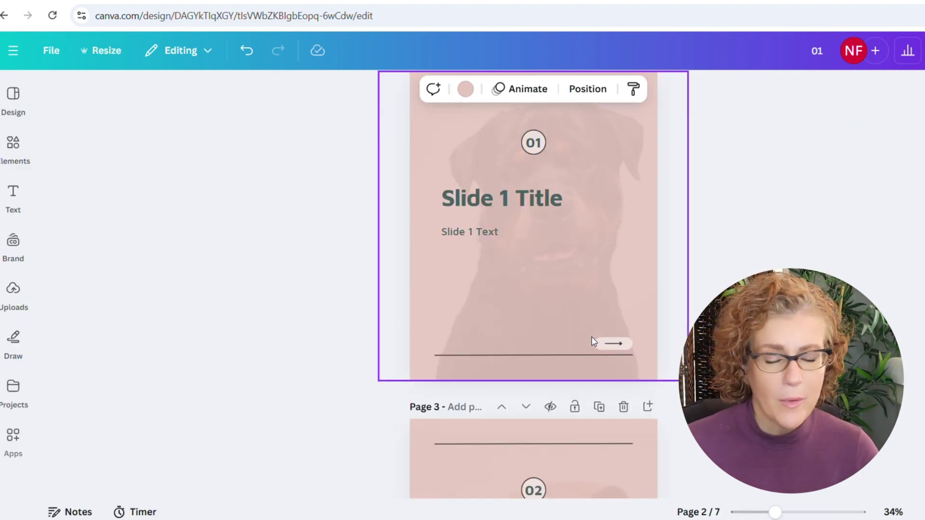
scroll(594, 341, down, 3)
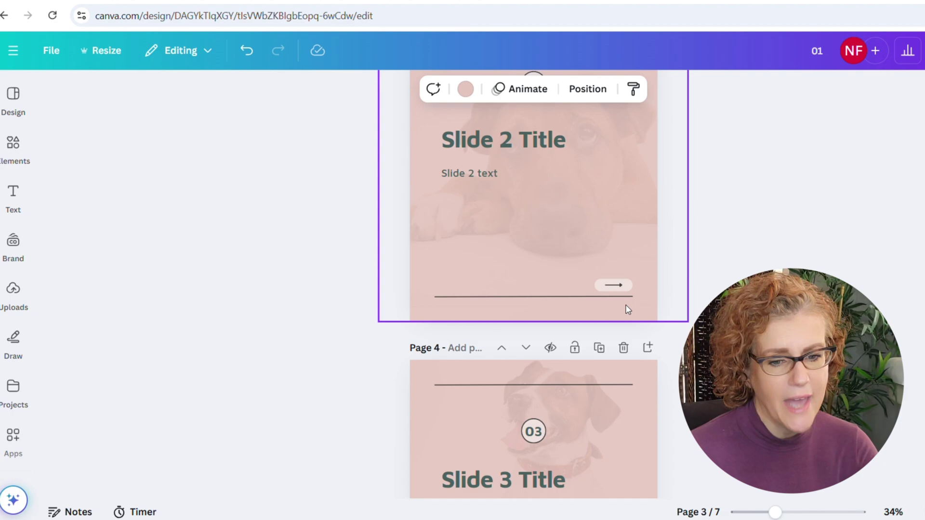
scroll(622, 285, up, 7)
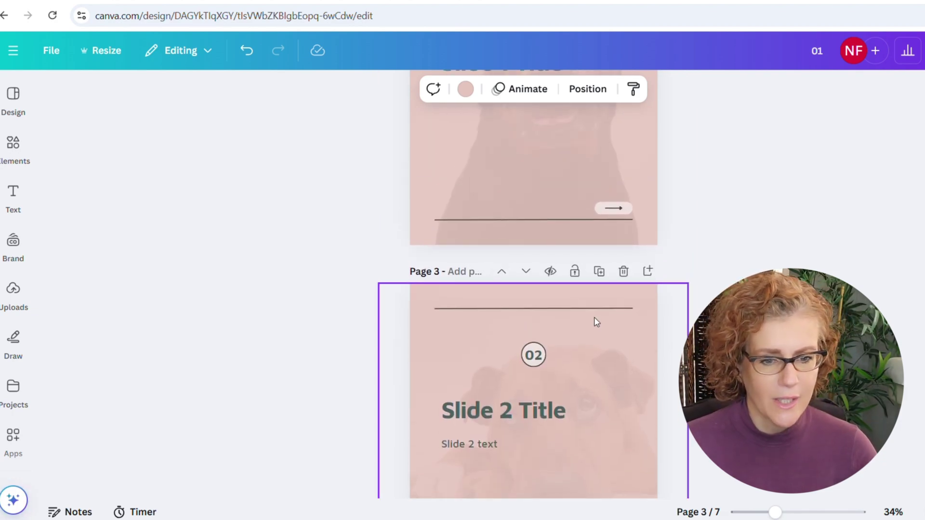
scroll(595, 320, down, 7)
scroll(594, 319, down, 12)
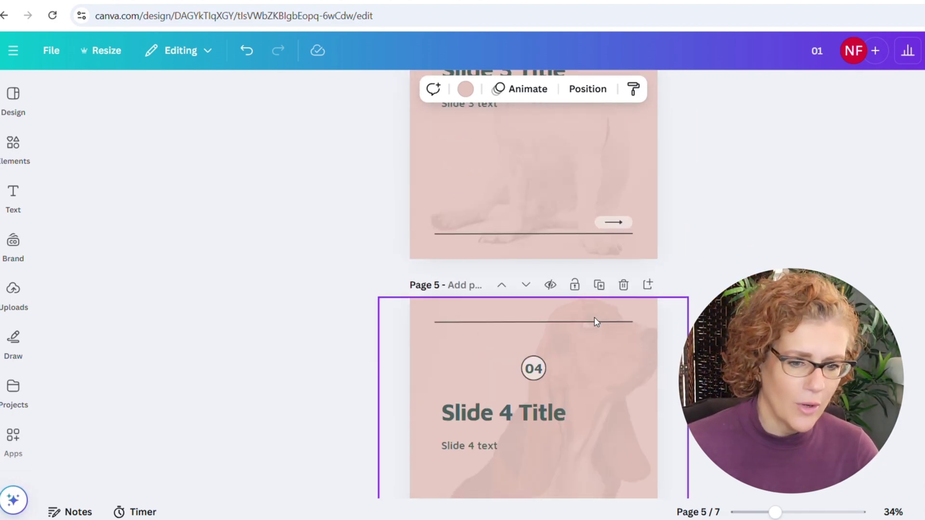
scroll(595, 323, down, 5)
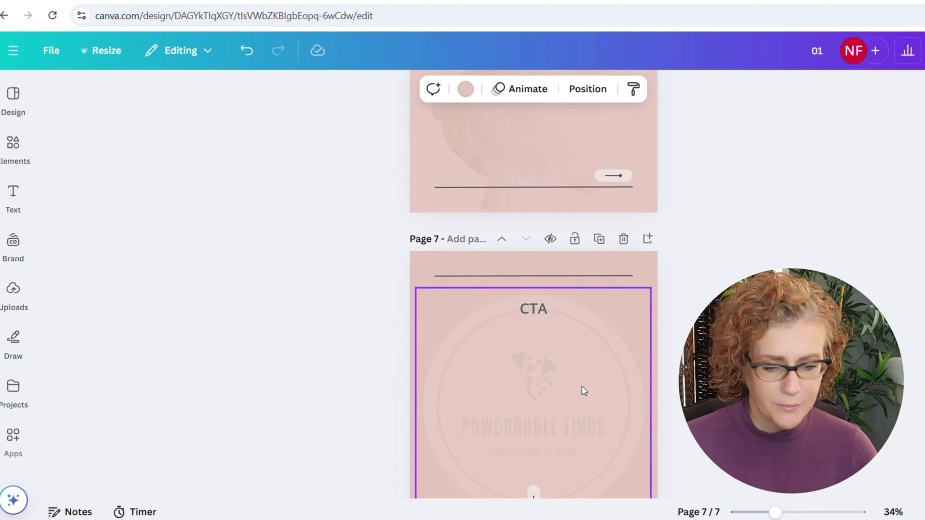
scroll(585, 390, down, 3)
scroll(658, 372, up, 15)
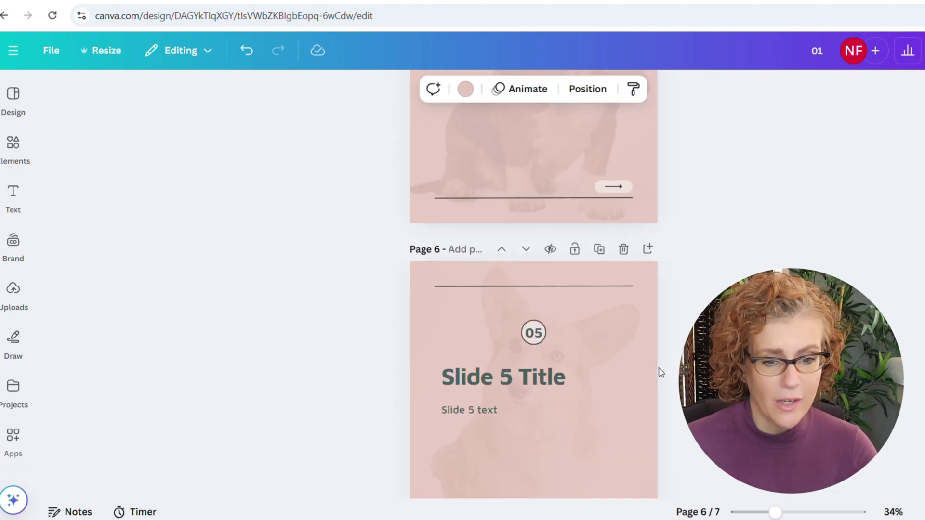
scroll(658, 372, up, 8)
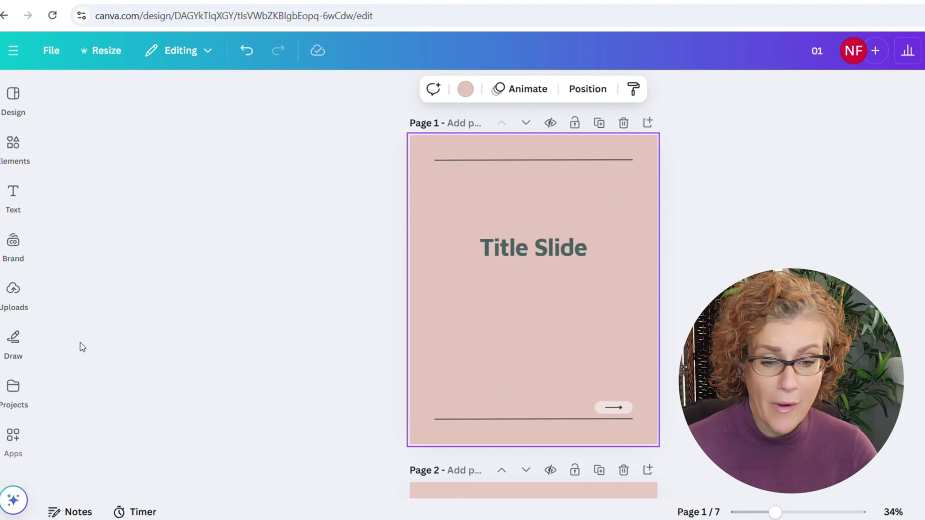
Open Bulk create from Apps and choose to enter data manually.
click(13, 436)
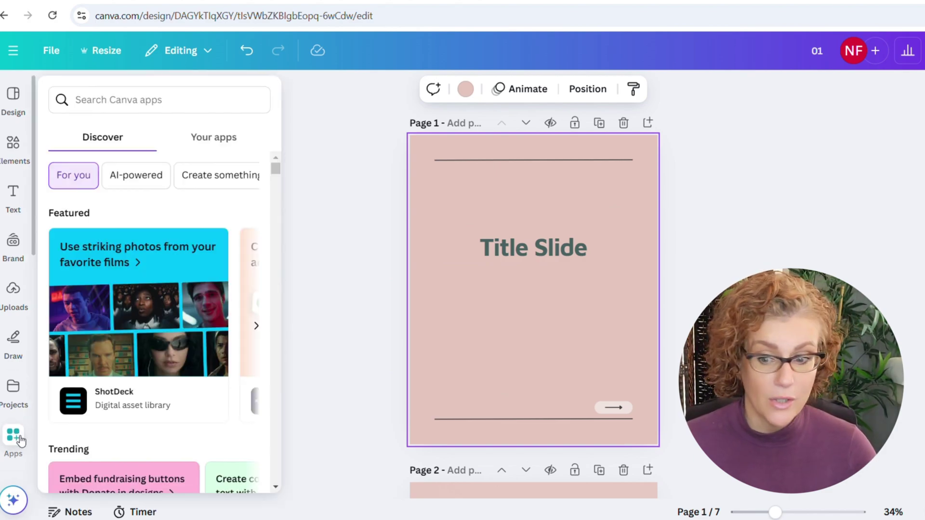
scroll(157, 424, down, 5)
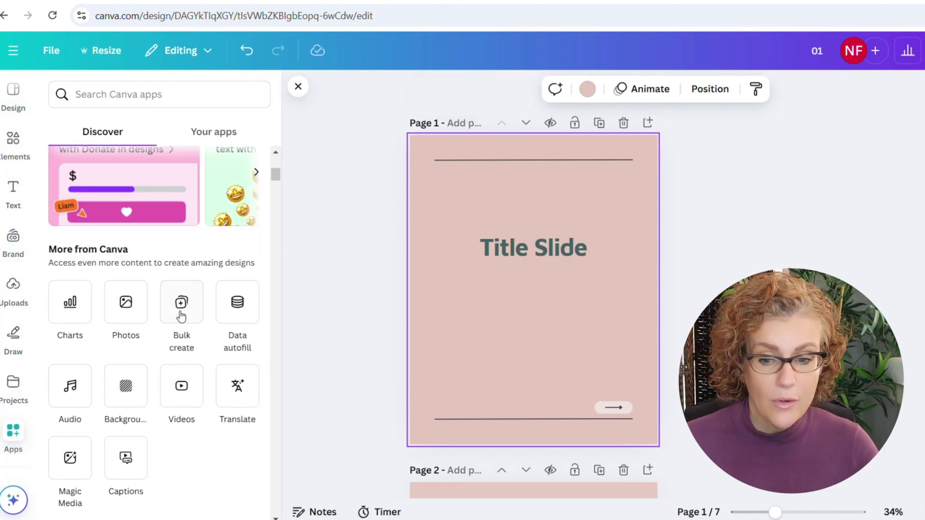
click(180, 304)
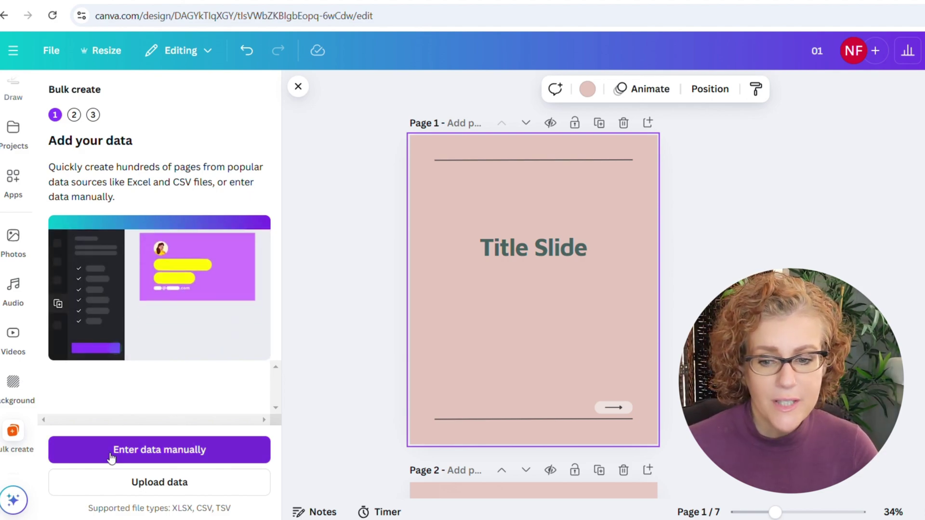
click(182, 453)
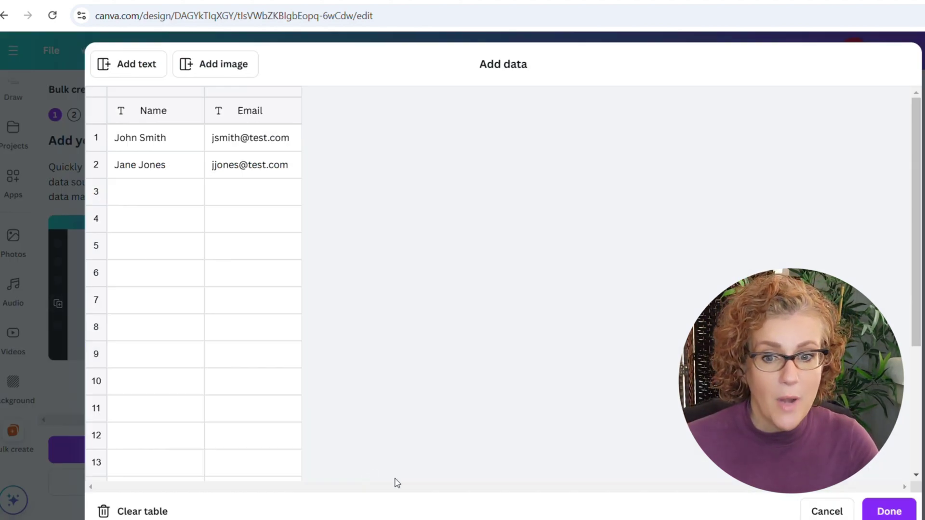
Select the Carousels sheet table from the Topic header through the CTA Slide column for all five topics.
click(425, 501)
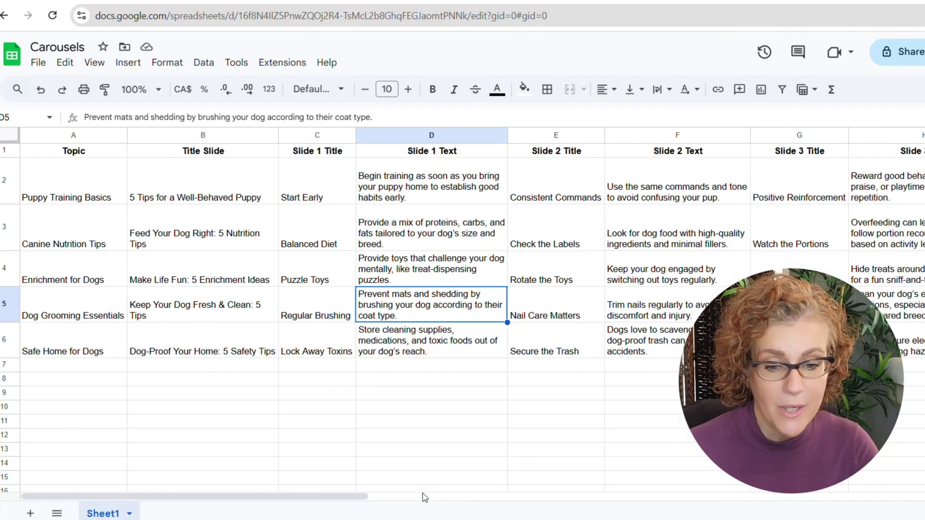
click(73, 154)
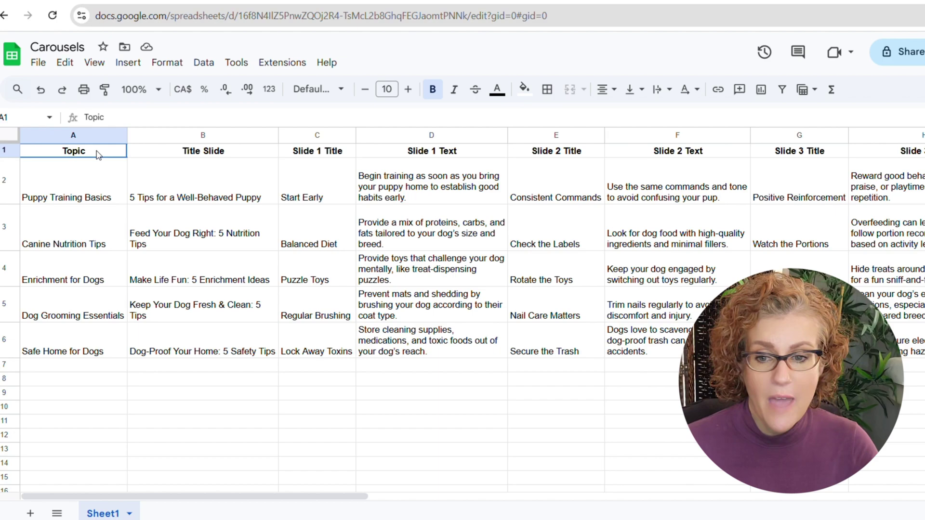
drag(99, 154, 704, 265)
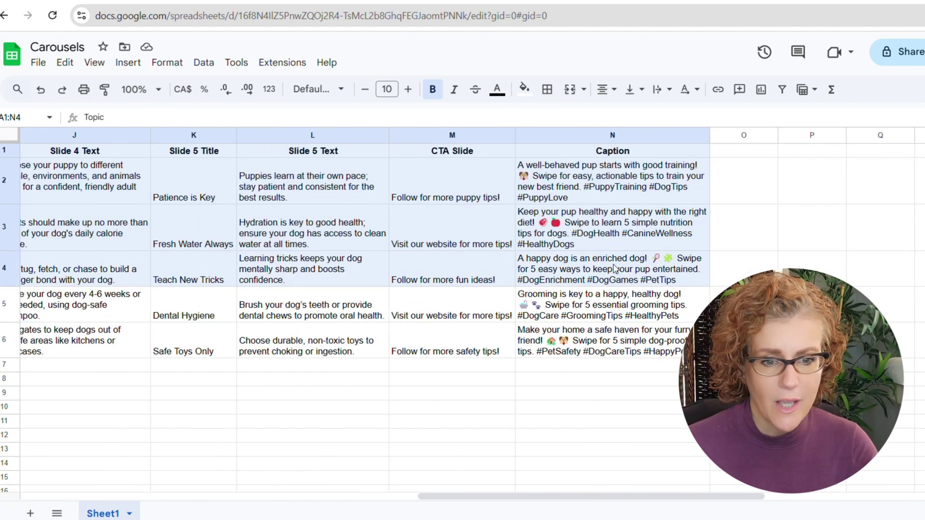
drag(537, 271, 472, 330)
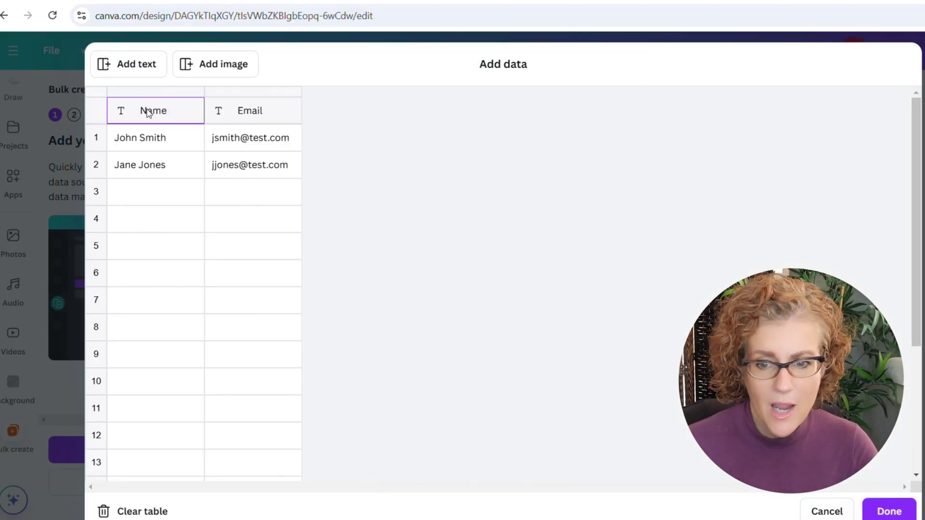
Paste the Carousels rows over the sample Name/Email data and add an Image column.
key(ctrl+v)
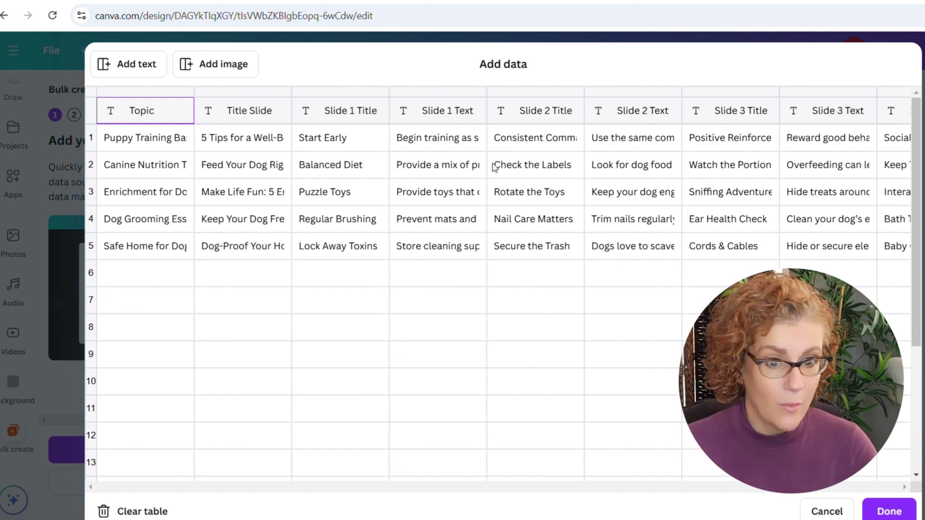
click(495, 121)
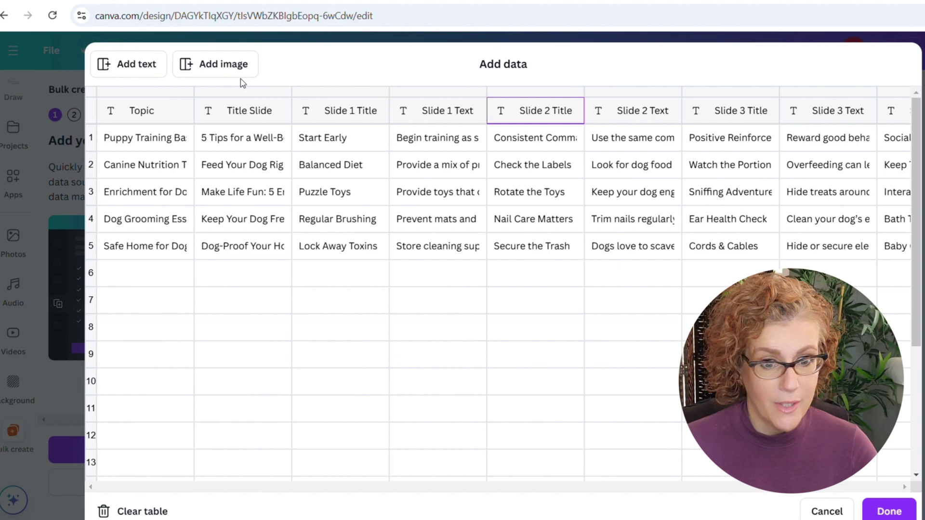
click(228, 66)
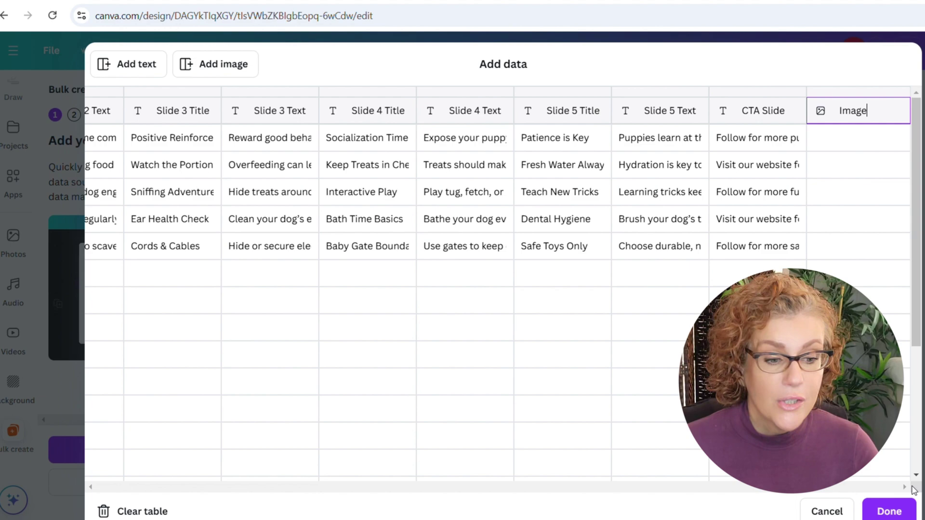
Add three more Image columns and assign Dog Backgrounds - 28 to the first row's image cell.
click(230, 68)
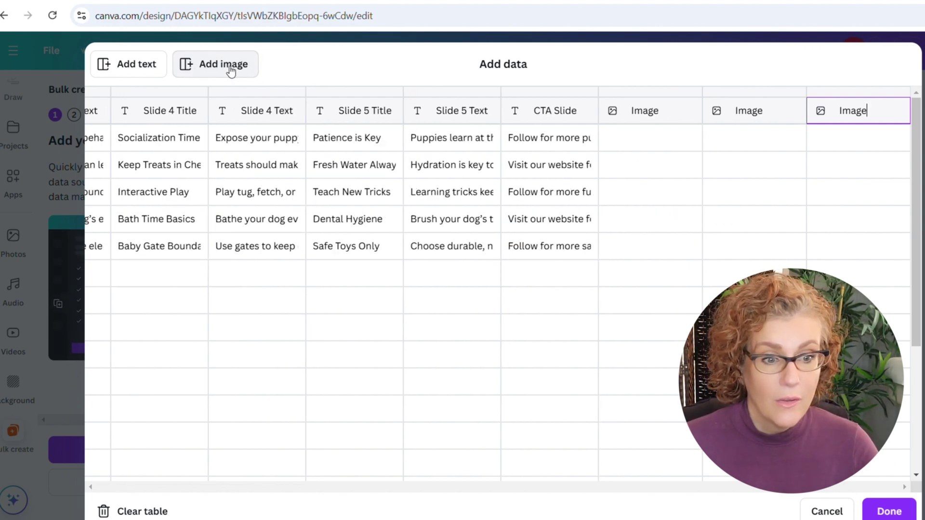
click(231, 70)
click(231, 71)
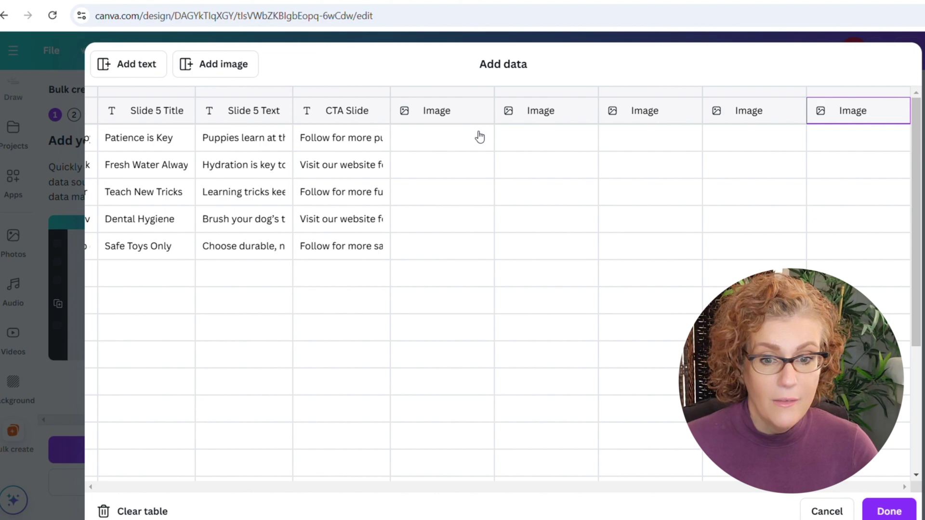
click(463, 141)
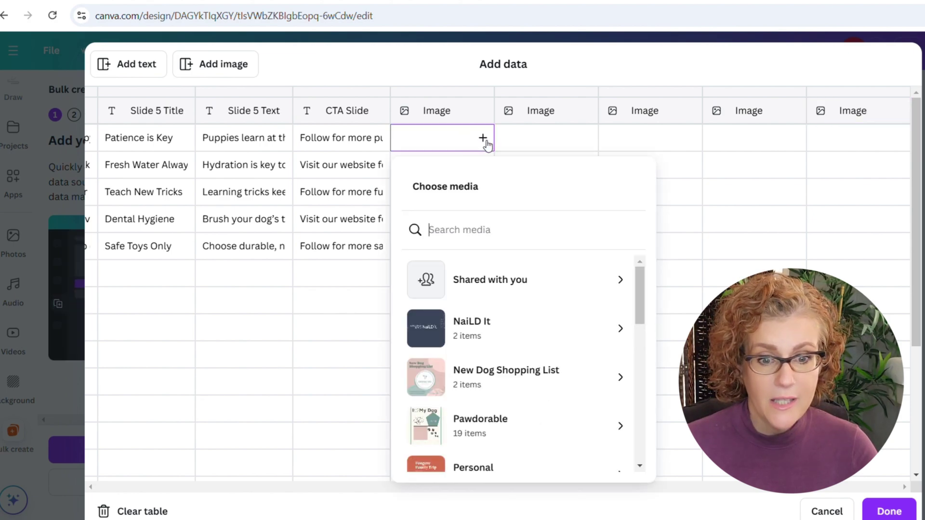
click(482, 138)
click(483, 139)
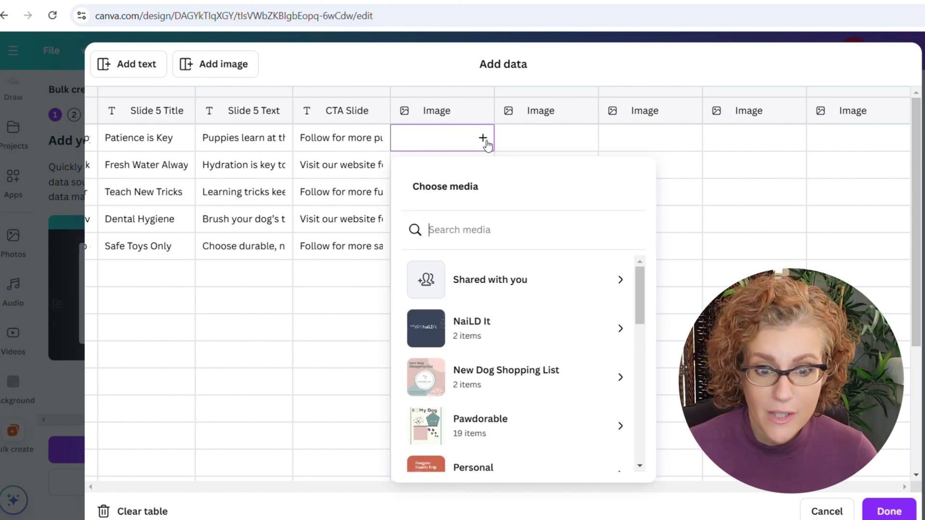
scroll(518, 359, down, 10)
scroll(518, 359, up, 1)
scroll(518, 359, down, 3)
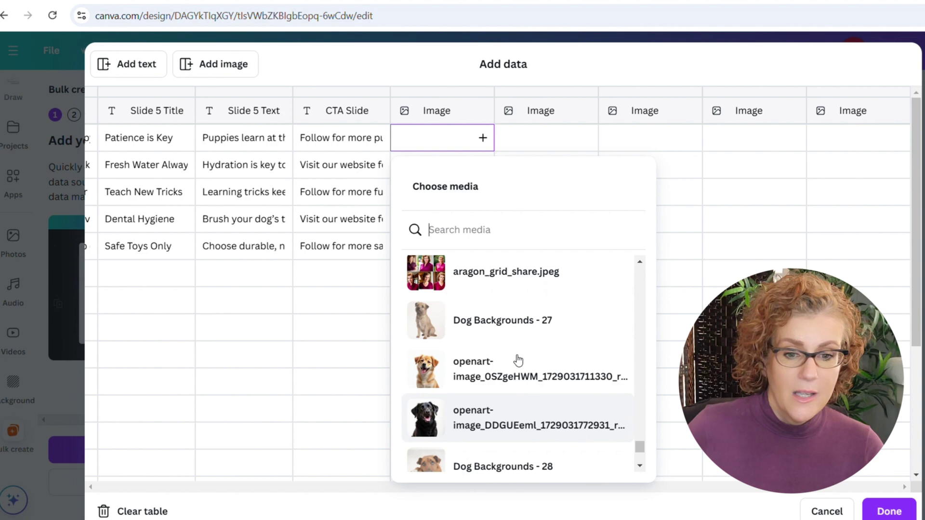
scroll(517, 358, down, 1)
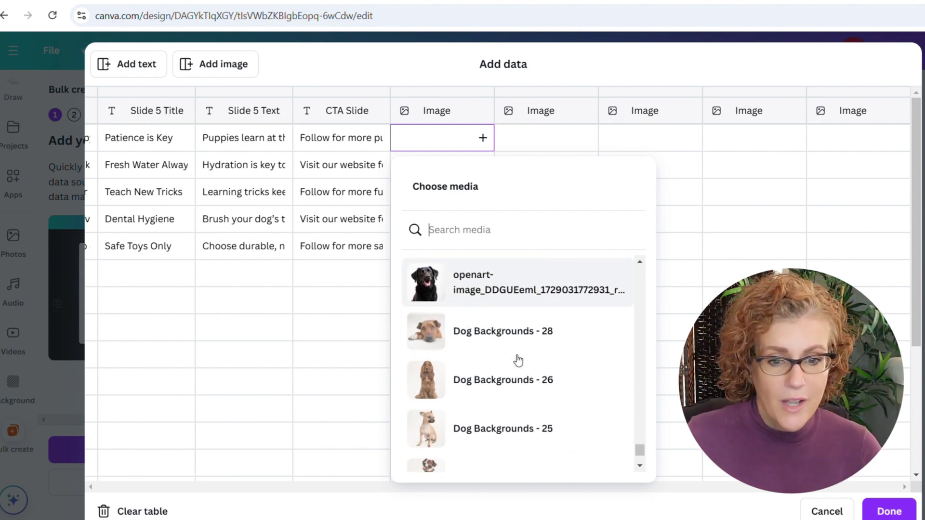
click(503, 333)
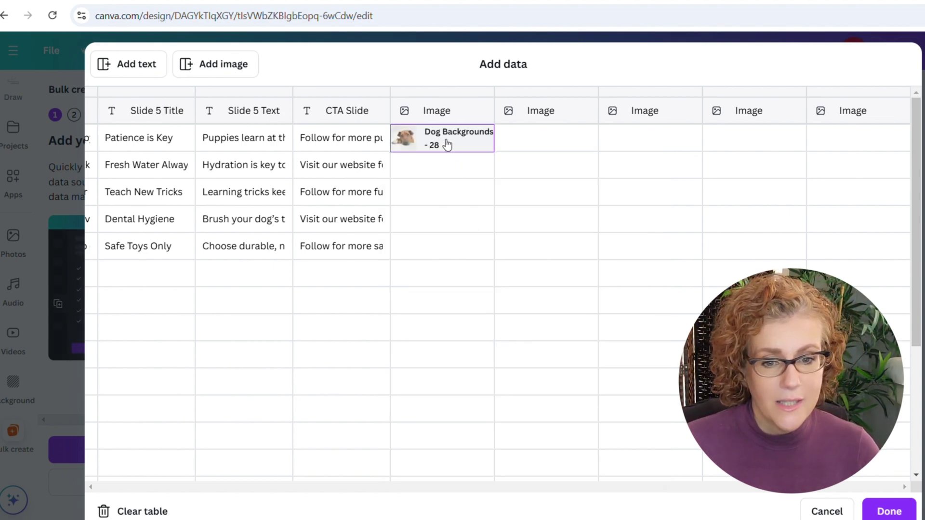
Put Dog Backgrounds - 26 into the second row's image cell and finish the data table.
click(483, 165)
scroll(487, 410, down, 10)
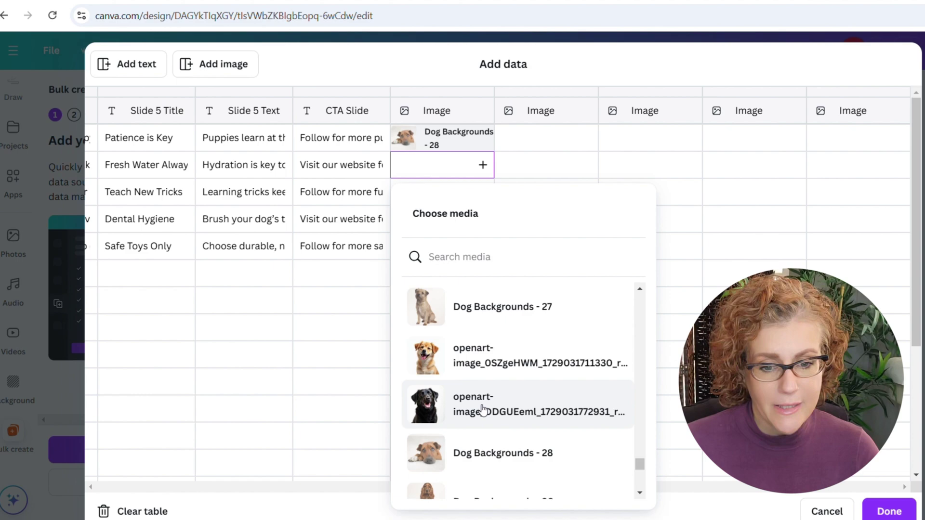
scroll(482, 410, up, 3)
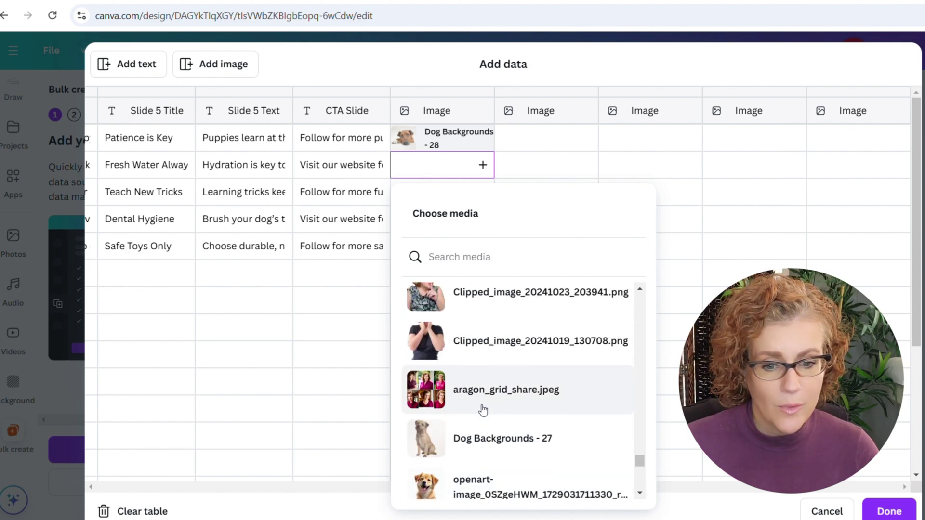
scroll(483, 409, down, 4)
scroll(482, 410, down, 1)
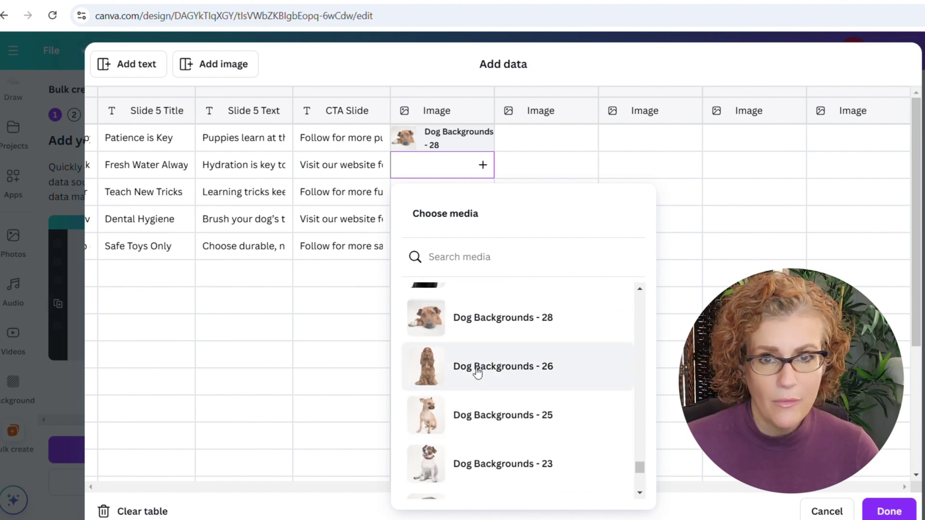
click(533, 372)
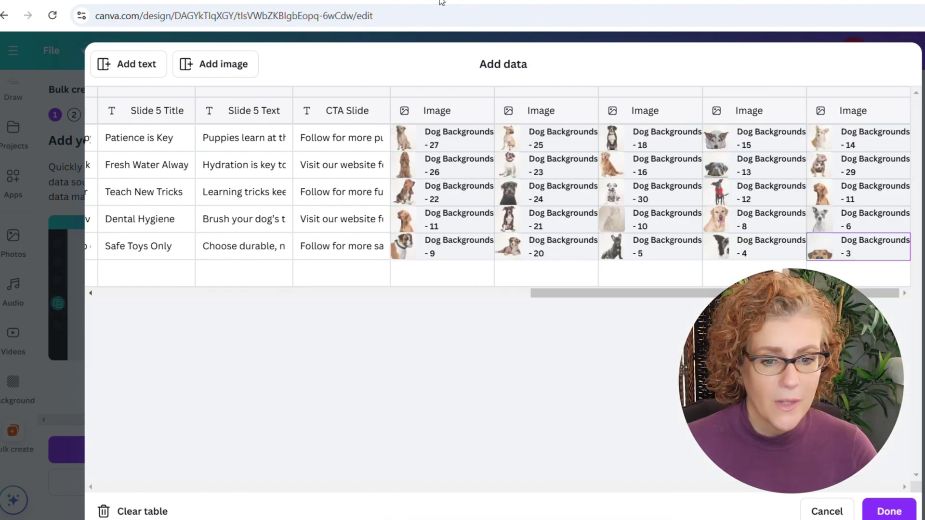
click(874, 512)
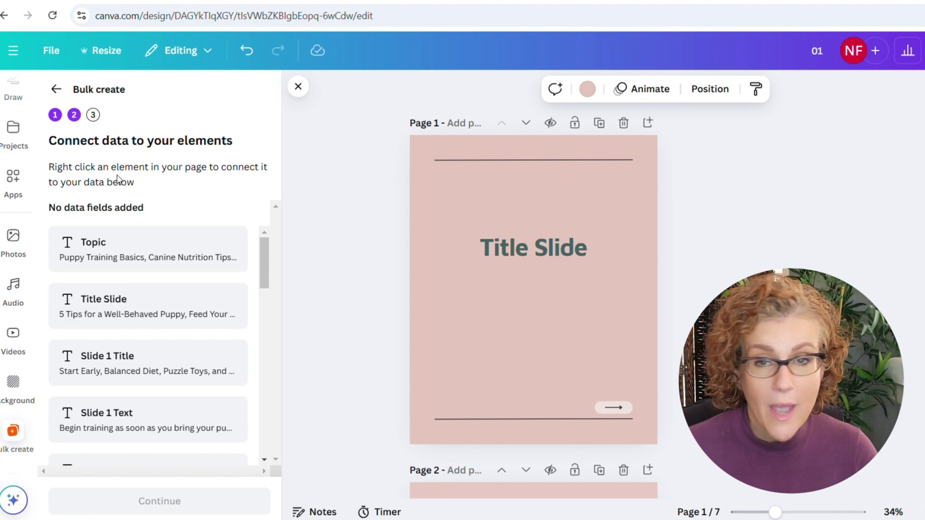
Link the Title Slide text on page 1 to the Topic field.
click(513, 249)
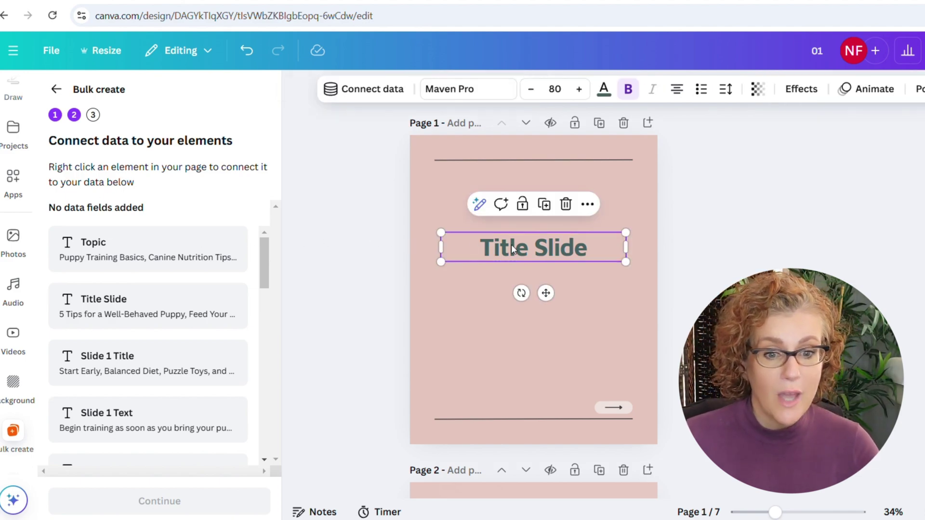
click(367, 88)
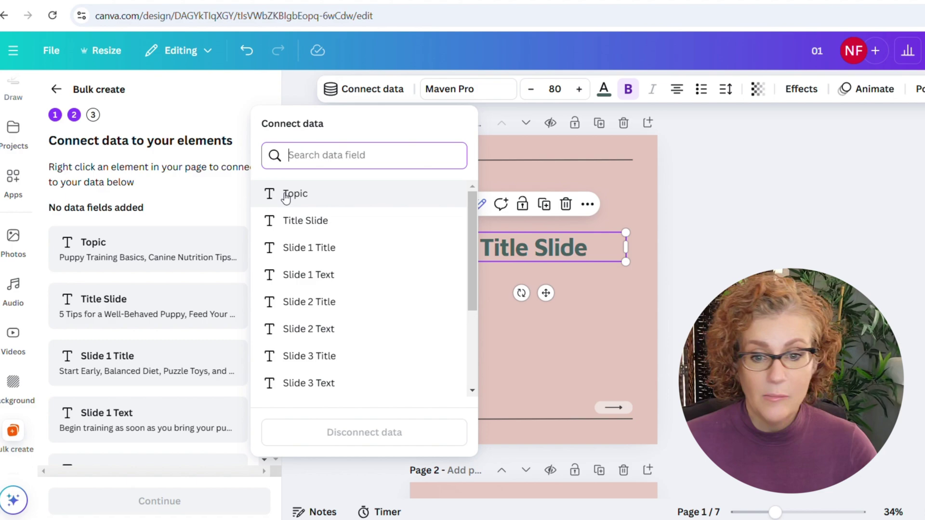
scroll(309, 235, down, 3)
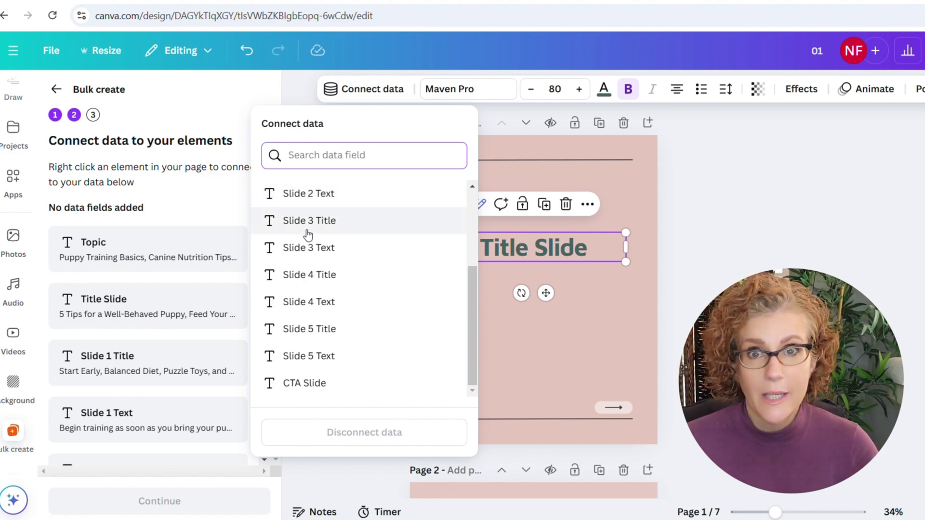
scroll(308, 235, up, 3)
click(289, 193)
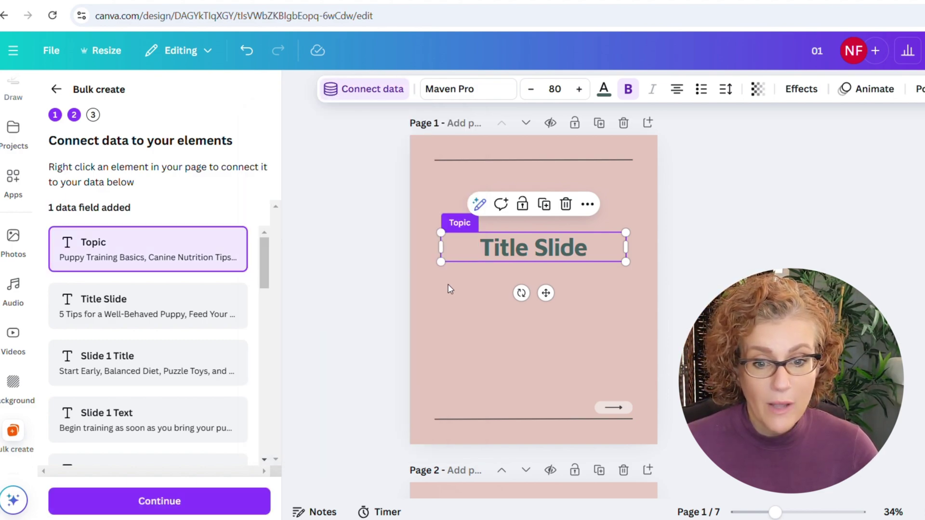
scroll(496, 310, down, 3)
scroll(496, 311, down, 4)
Link page 2's title and text lines to the Slide 1 Title and Slide 1 Text fields.
click(493, 276)
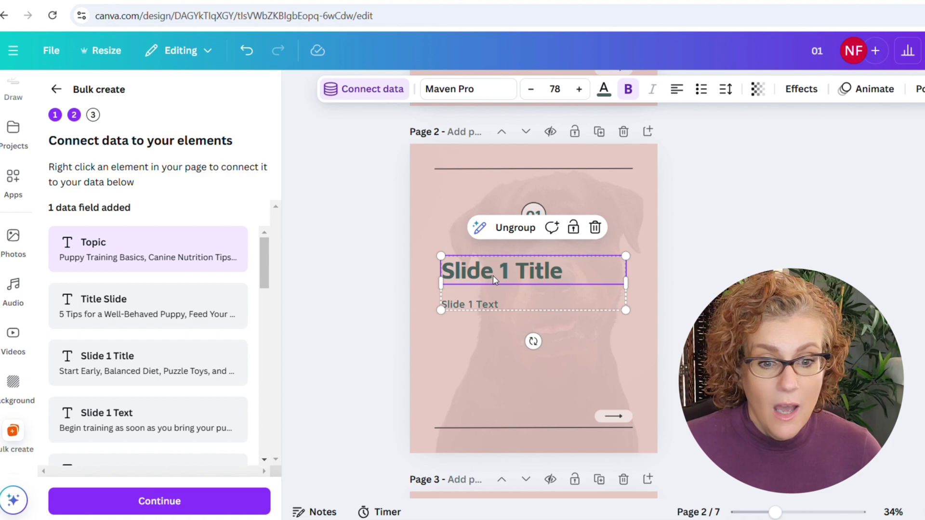
click(366, 88)
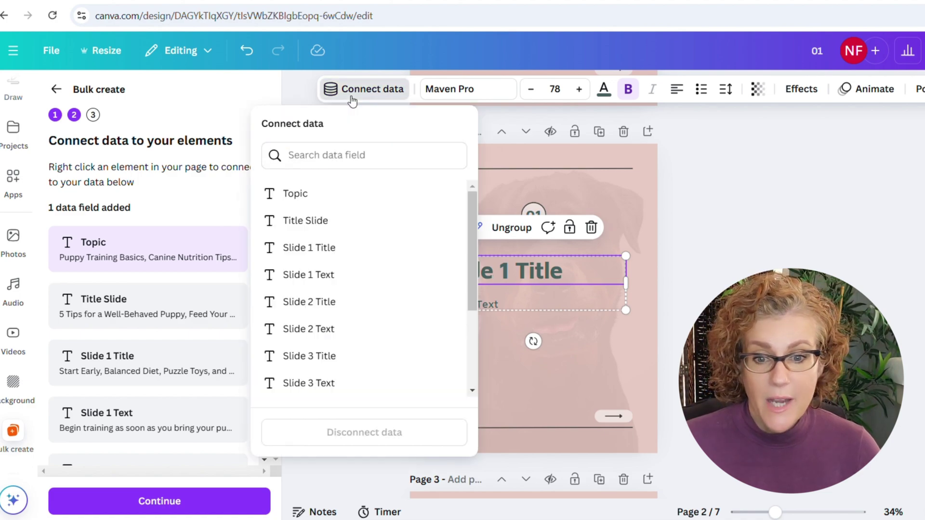
click(303, 249)
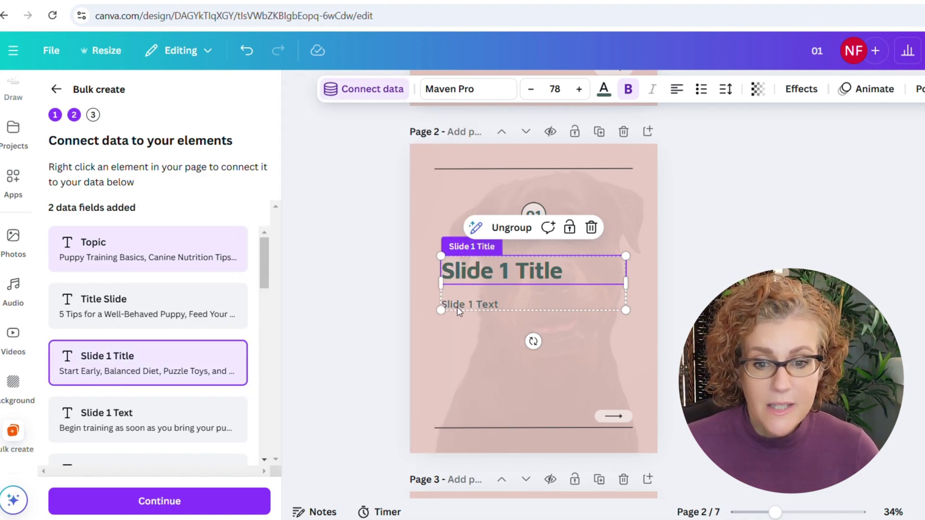
click(484, 300)
click(359, 92)
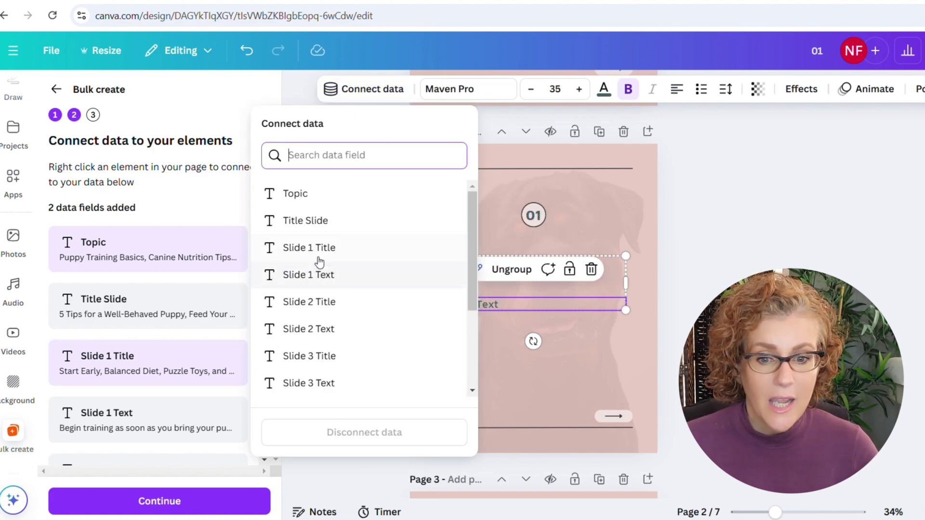
click(320, 276)
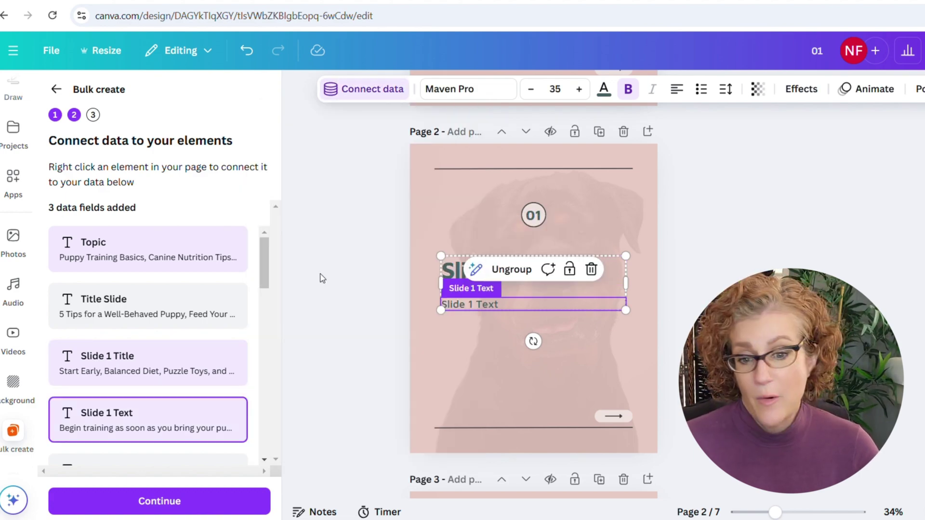
click(434, 350)
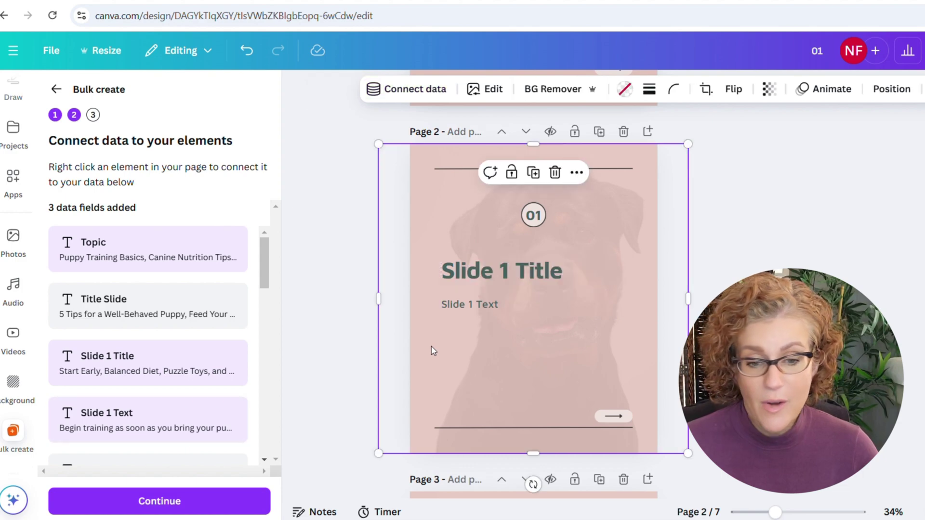
Link page 2's background dog photo to Image and page 3's title to Slide 2 Title.
click(405, 91)
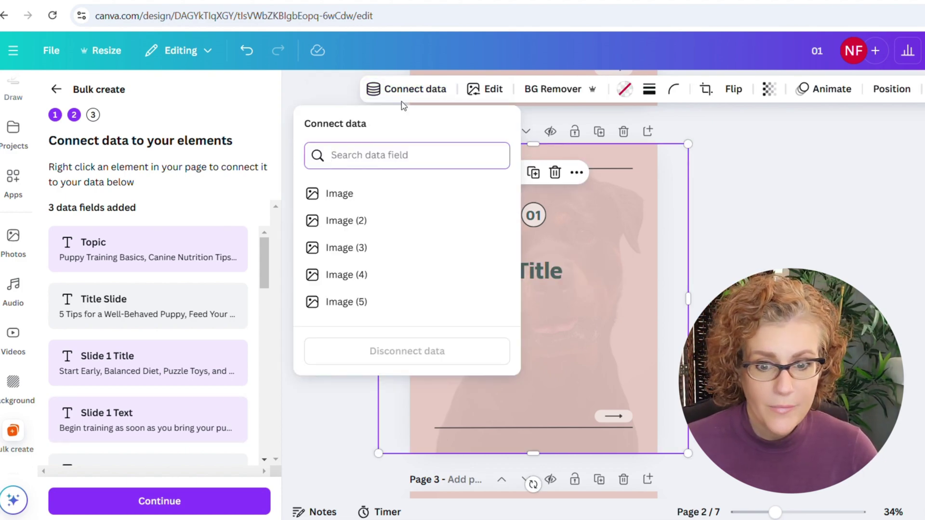
click(333, 195)
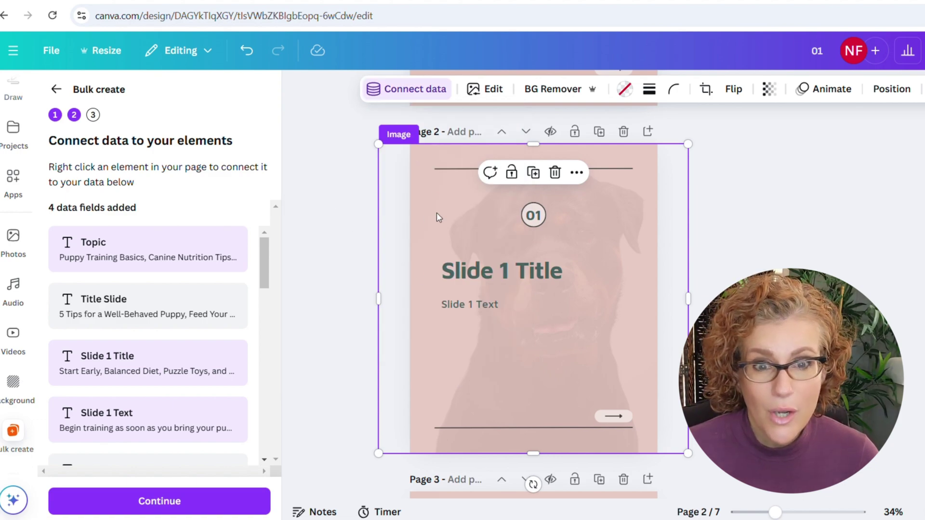
scroll(436, 217, down, 5)
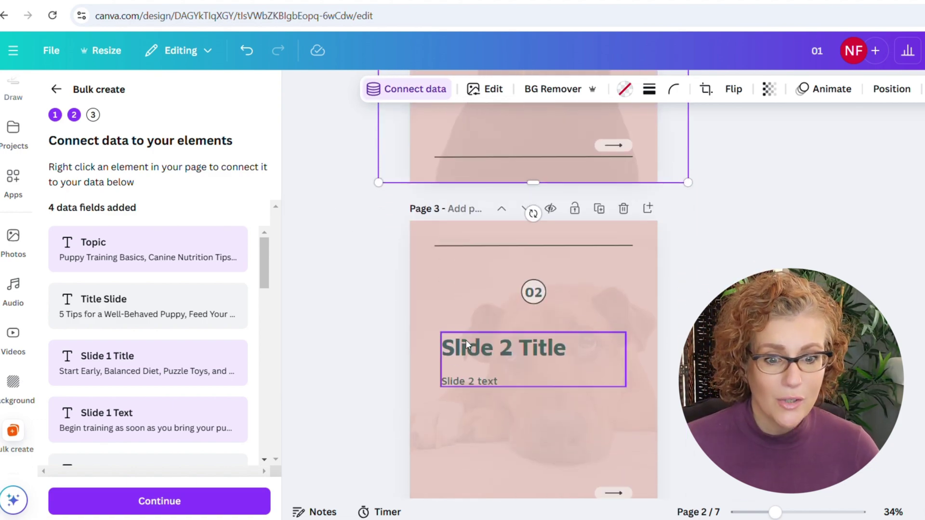
click(465, 344)
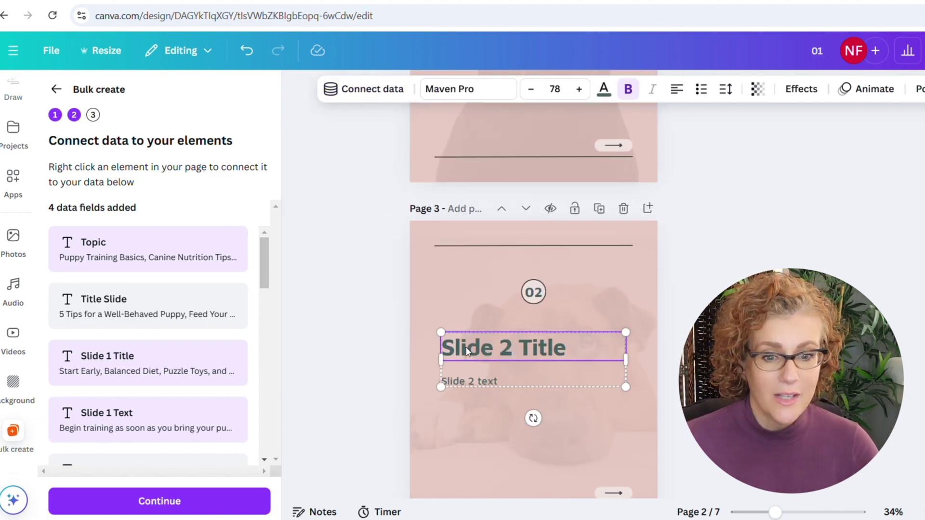
click(382, 91)
scroll(328, 265, down, 2)
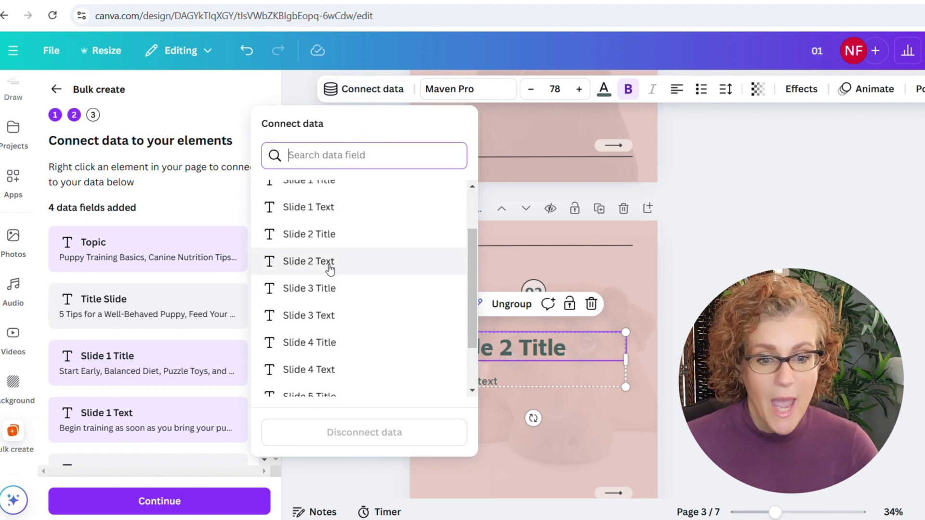
click(328, 235)
scroll(333, 239, up, 1)
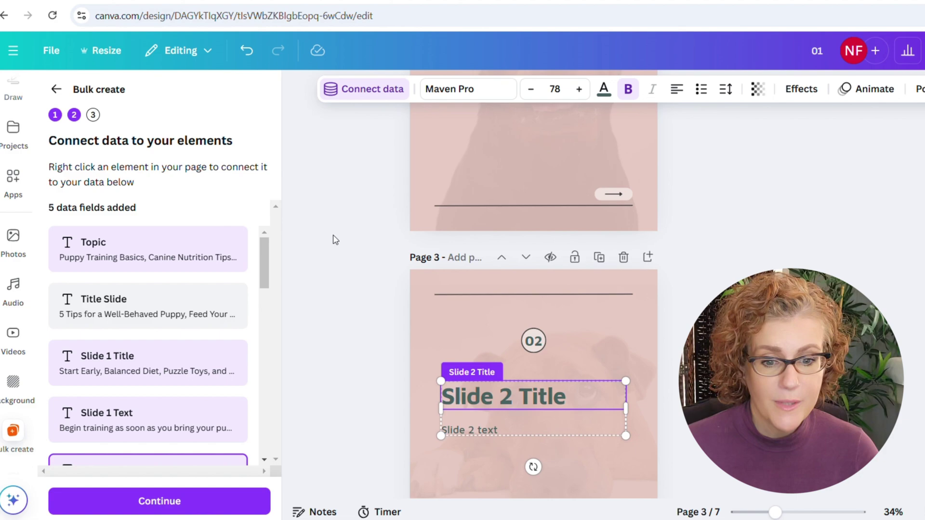
scroll(335, 240, up, 10)
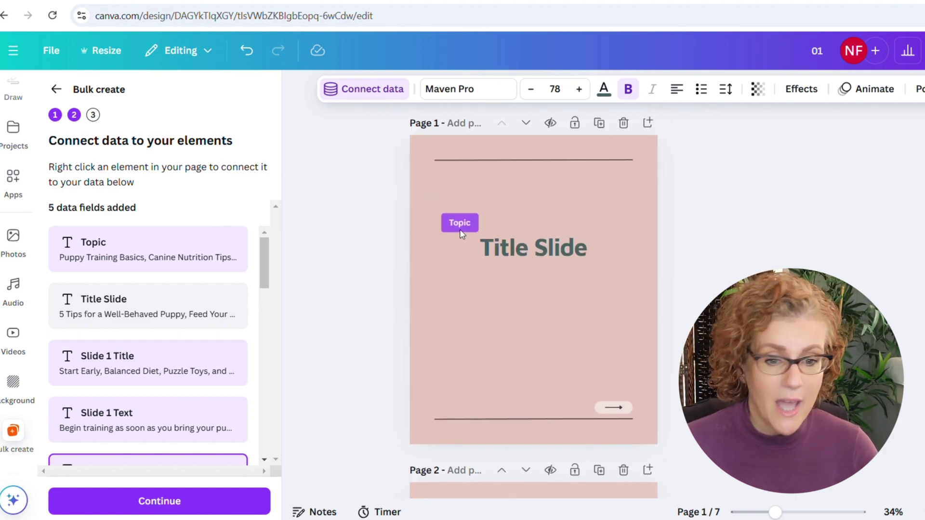
Relink page 1's title text to the Title Slide data field.
click(461, 234)
click(496, 250)
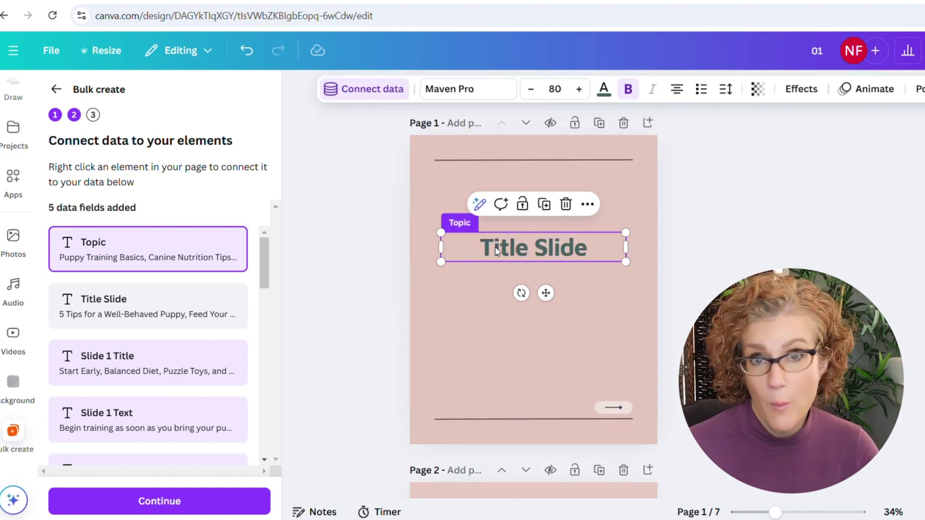
click(355, 90)
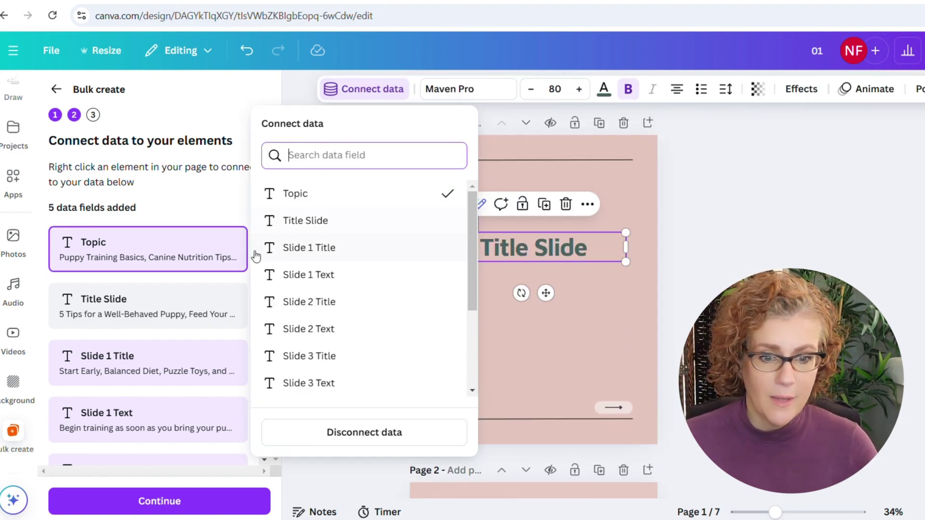
click(305, 221)
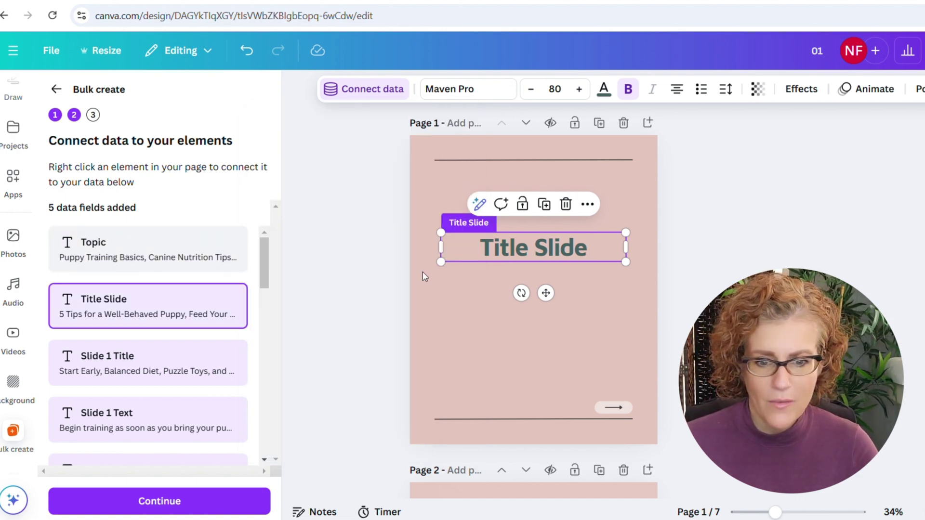
Select page 3's Slide 2 Title and scroll through the carousel pages reviewing the connected fields.
scroll(466, 283, down, 8)
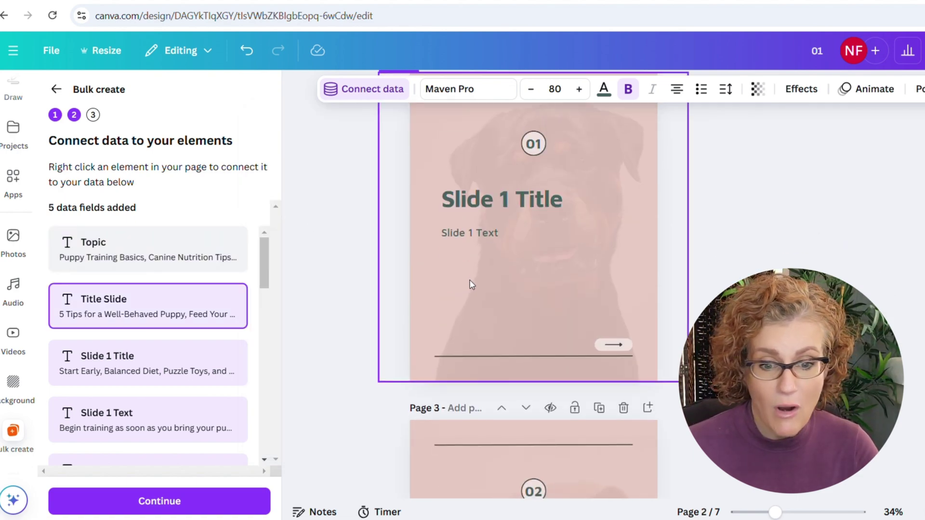
scroll(472, 284, down, 5)
click(471, 283)
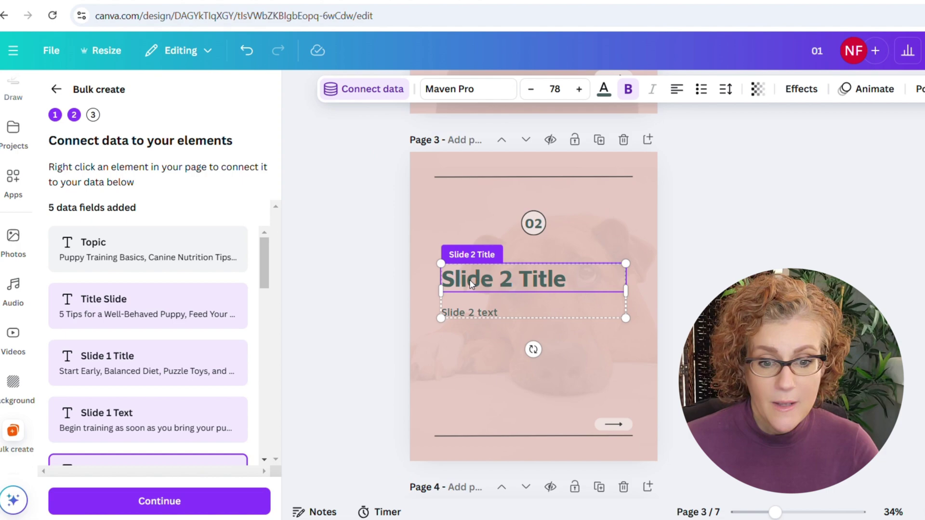
scroll(87, 377, down, 3)
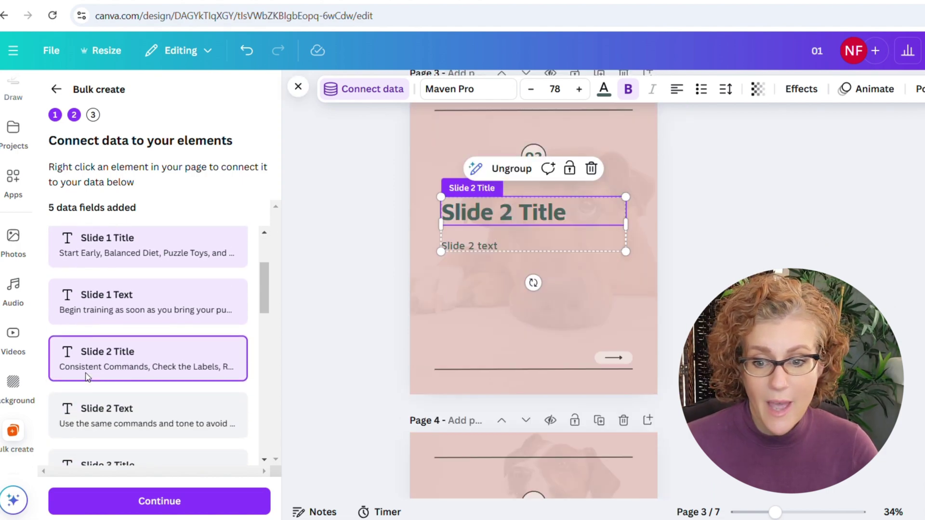
scroll(123, 347, down, 2)
scroll(134, 306, up, 5)
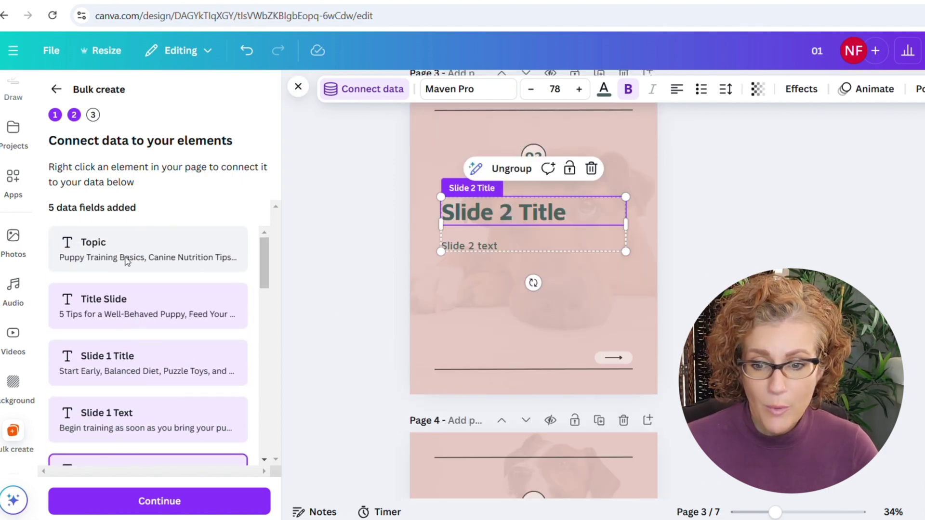
scroll(127, 261, down, 5)
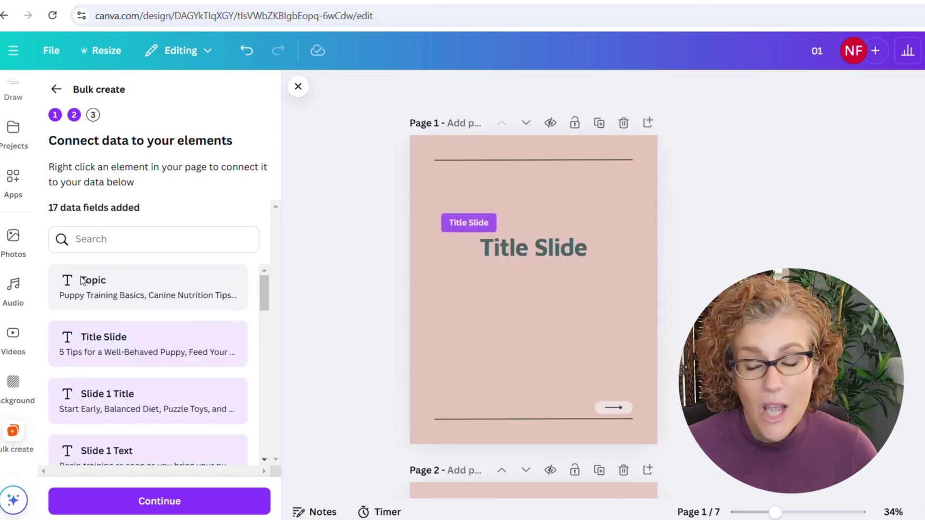
scroll(168, 303, down, 8)
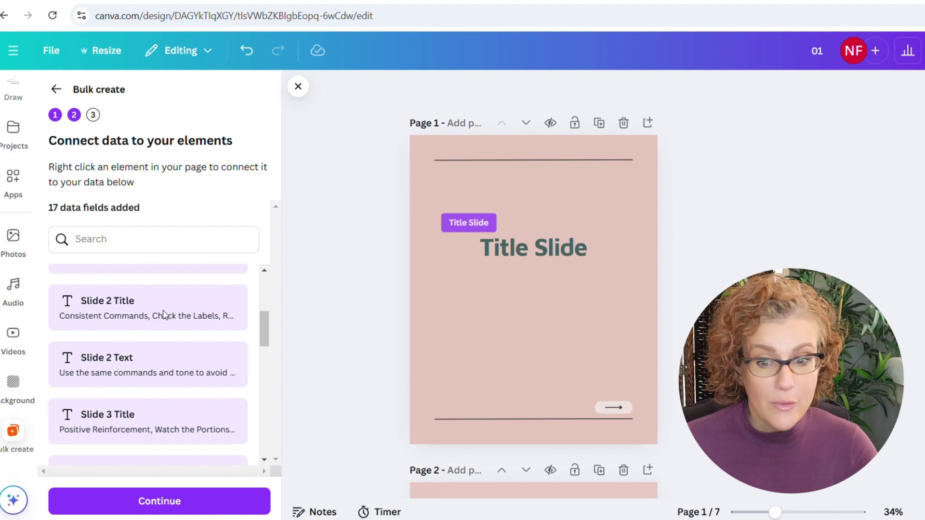
scroll(160, 326, down, 8)
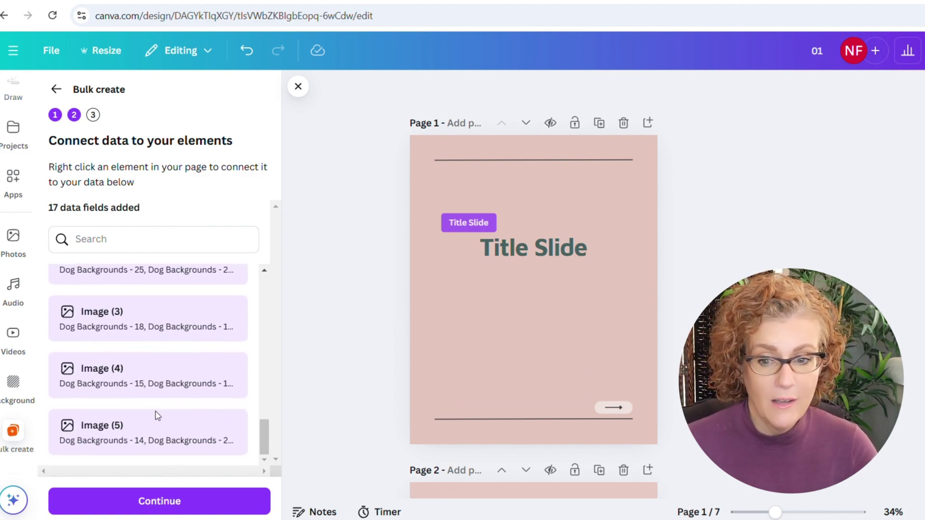
scroll(159, 395, up, 5)
scroll(519, 304, down, 10)
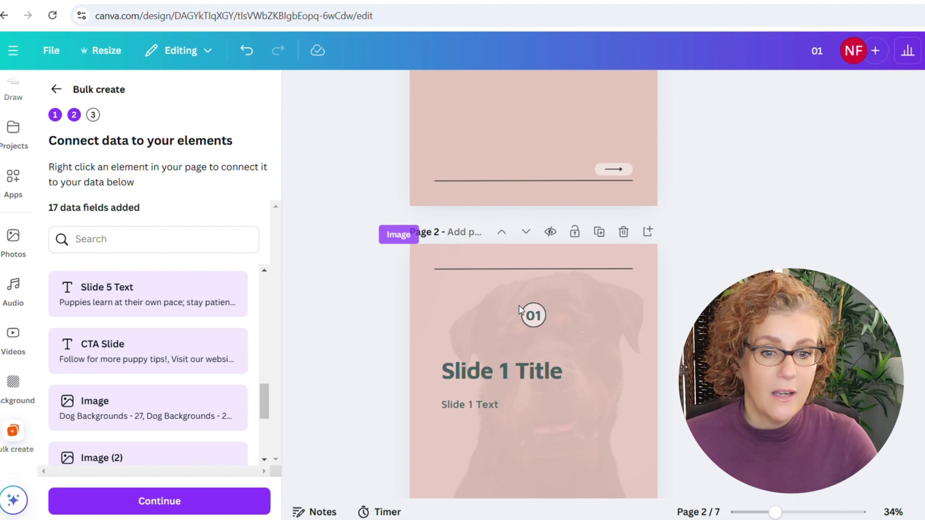
scroll(525, 365, down, 6)
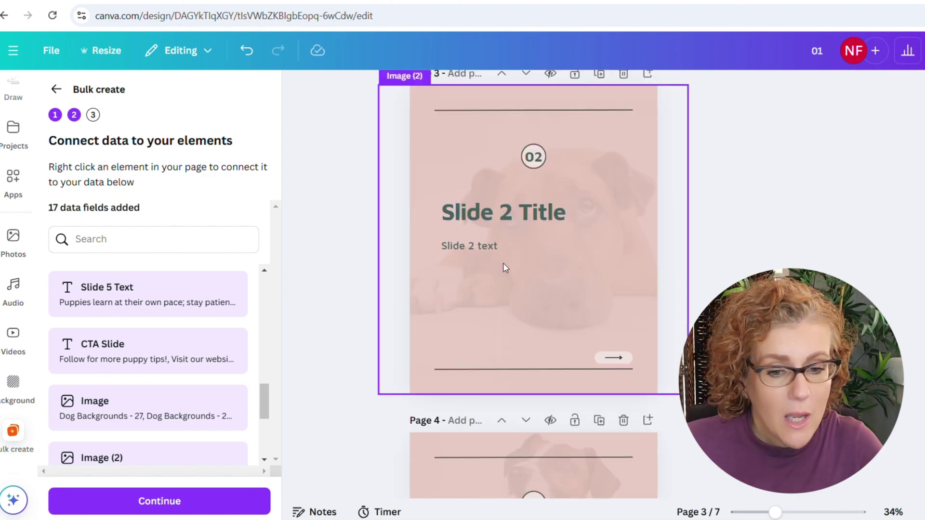
scroll(463, 247, down, 2)
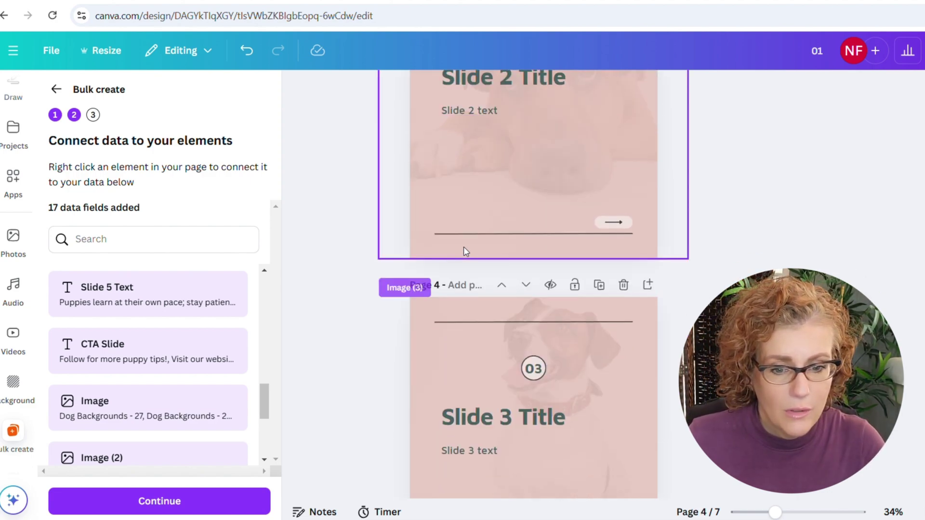
scroll(461, 240, up, 2)
scroll(460, 241, up, 2)
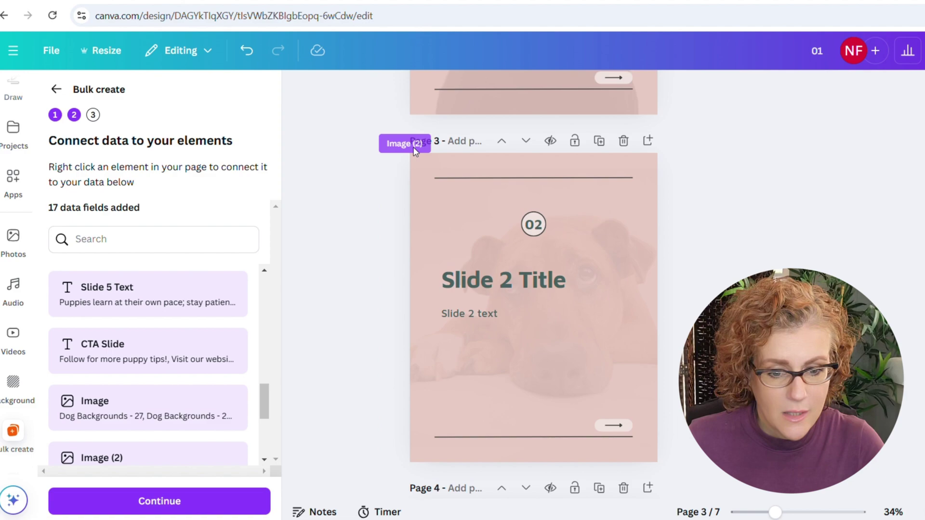
Verify the data links on page 3's Slide 2 Title and Slide 2 Text.
click(461, 285)
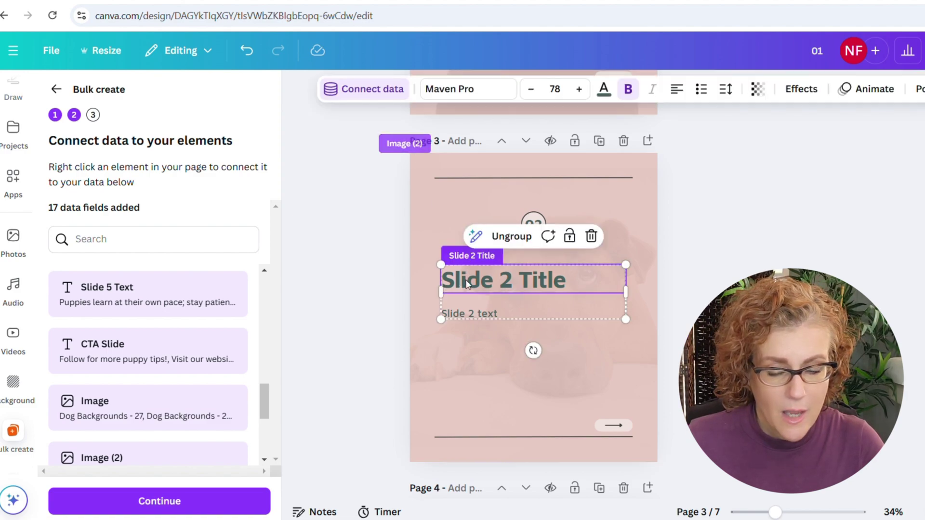
click(466, 313)
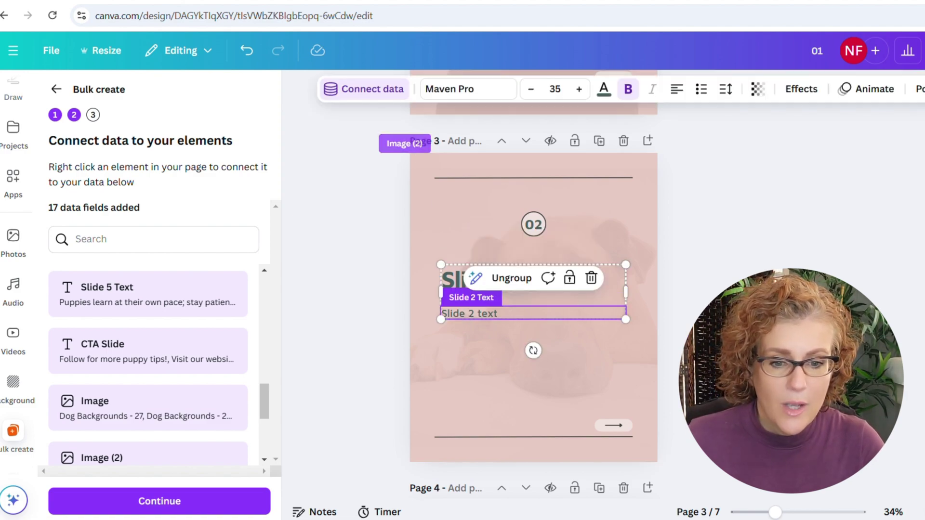
click(673, 295)
scroll(674, 297, up, 10)
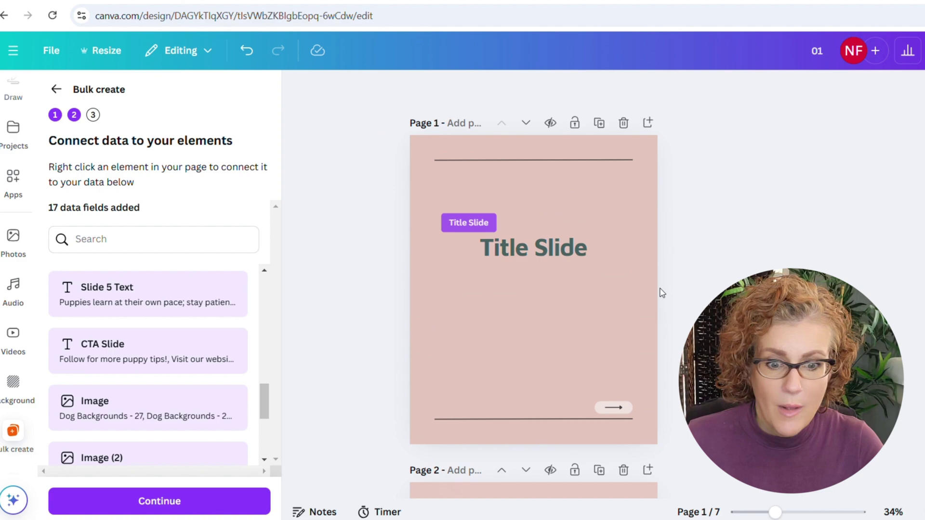
Continue to Apply data and generate five designs from all five data rows.
click(209, 502)
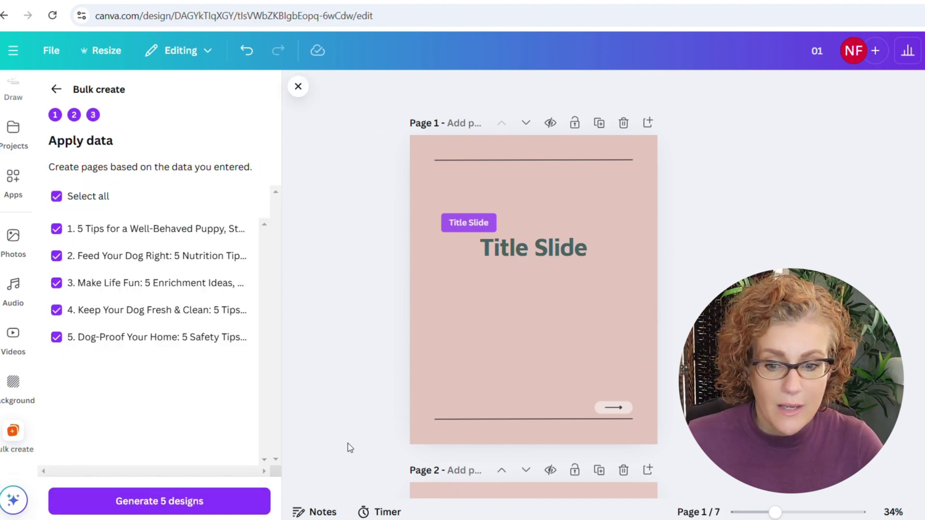
click(171, 503)
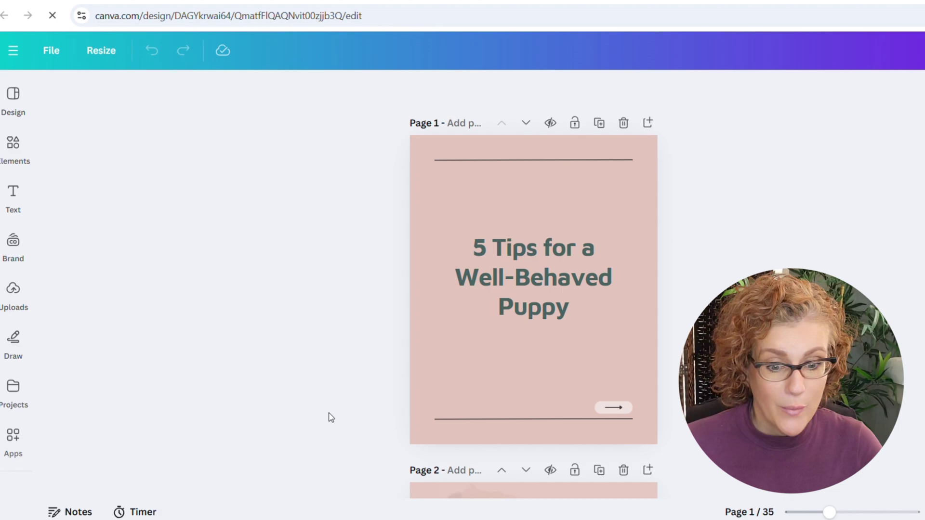
scroll(364, 365, down, 5)
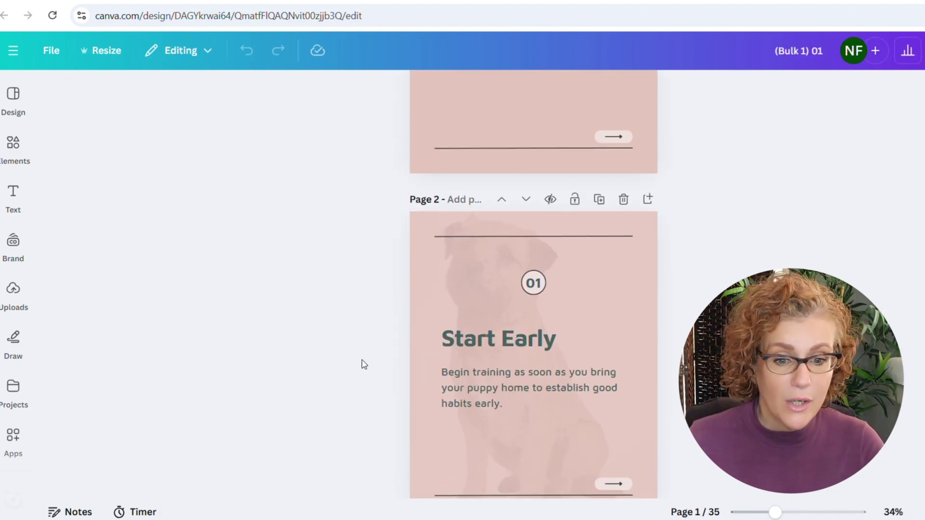
scroll(364, 365, down, 1)
scroll(364, 365, down, 6)
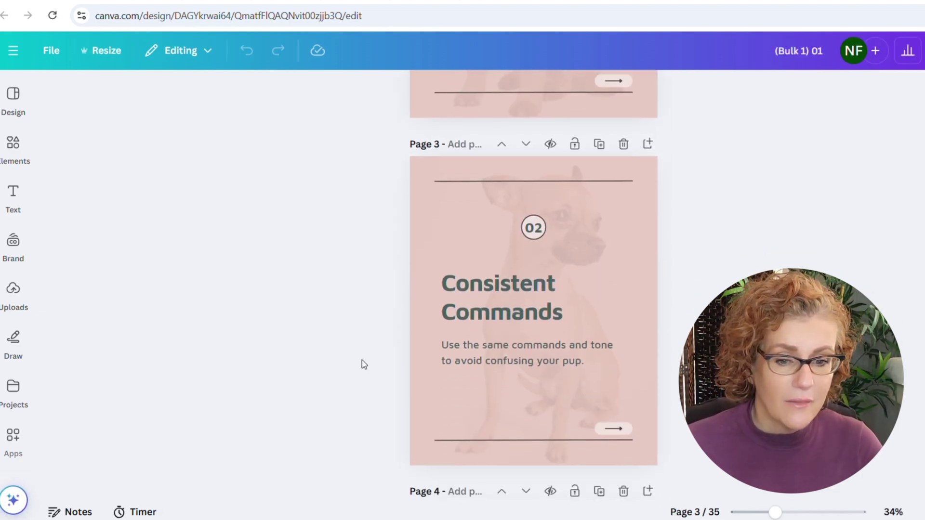
scroll(364, 365, down, 5)
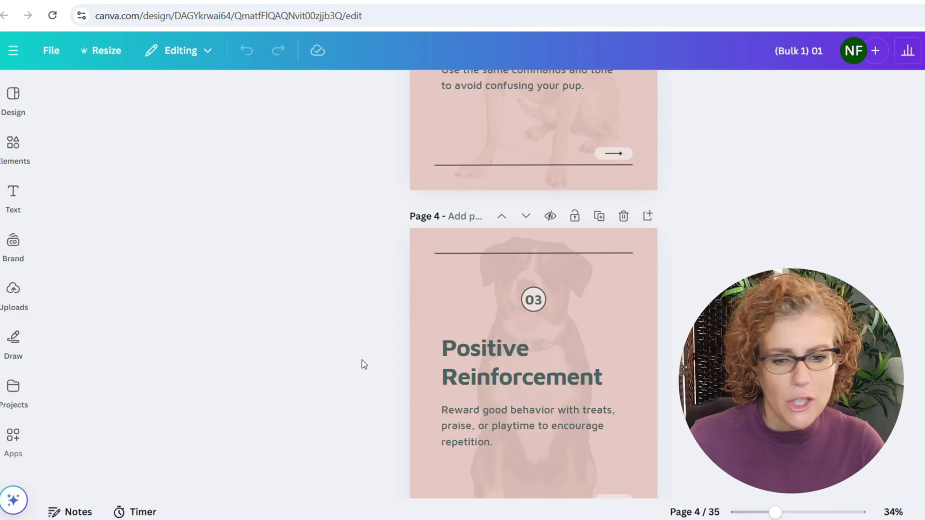
scroll(364, 365, down, 2)
scroll(364, 365, down, 8)
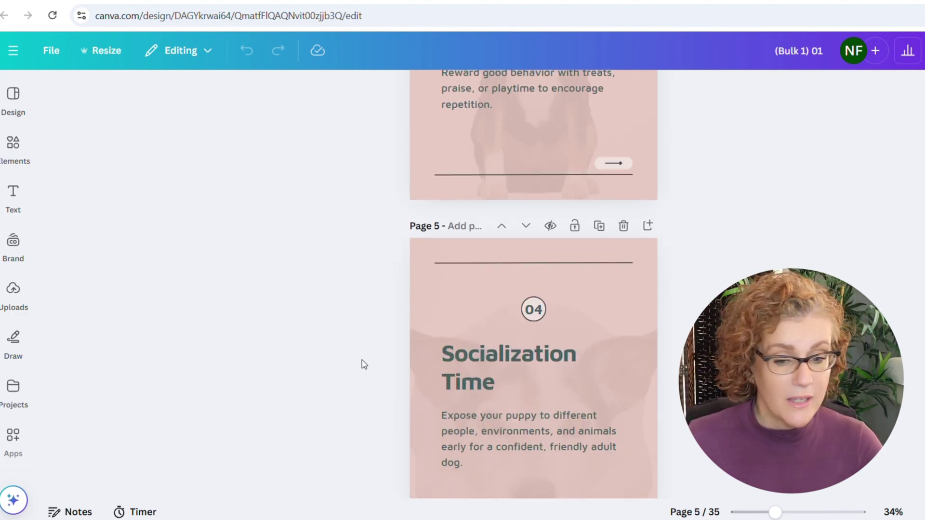
scroll(364, 364, down, 12)
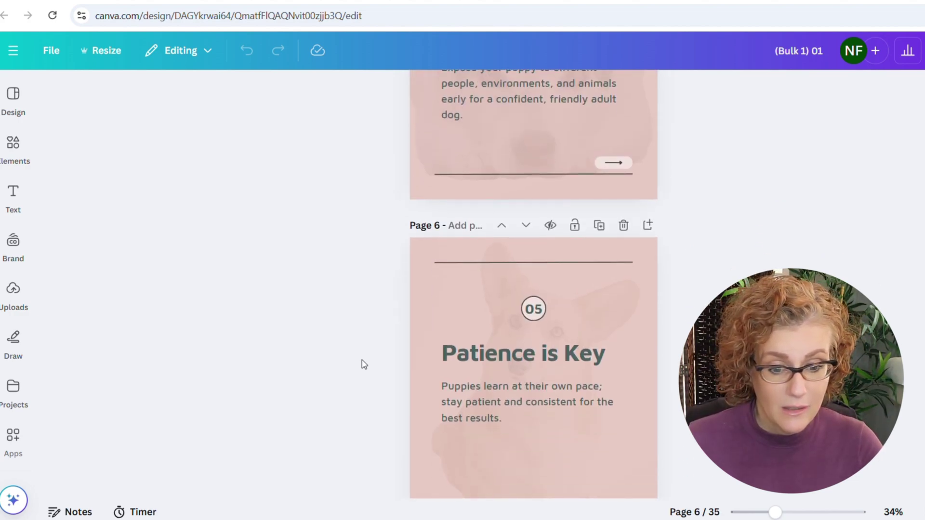
scroll(364, 365, down, 10)
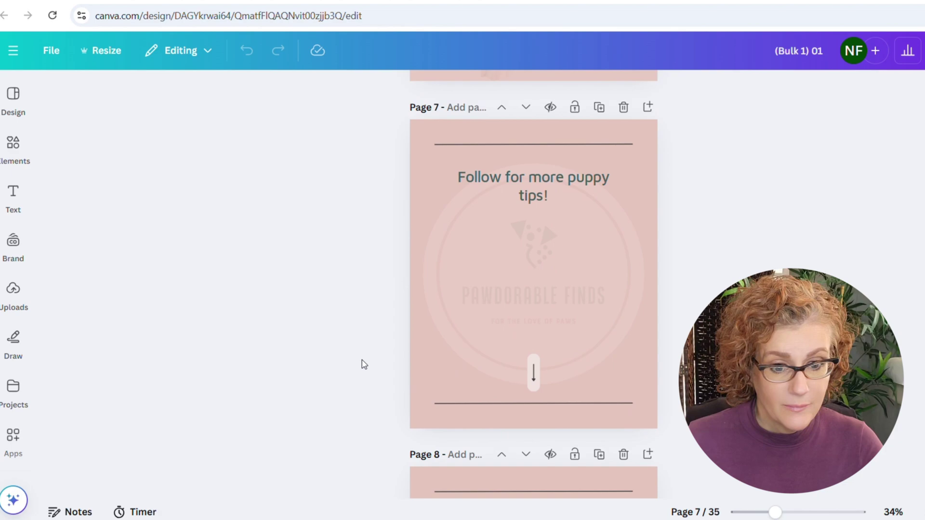
scroll(364, 365, down, 10)
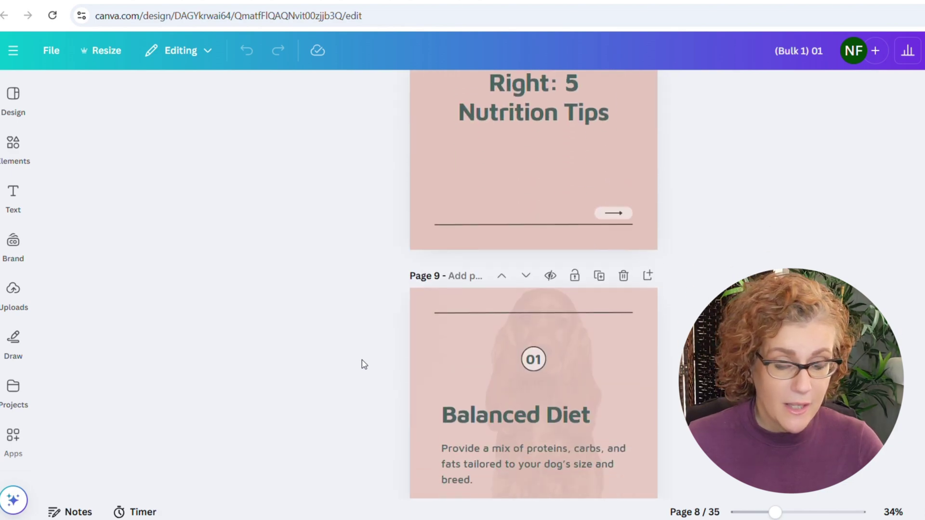
scroll(364, 365, down, 2)
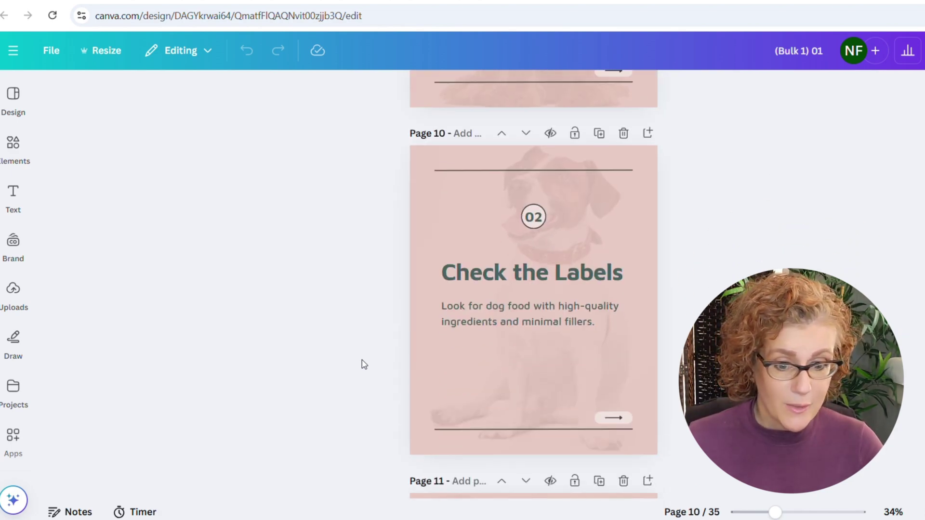
scroll(364, 365, down, 8)
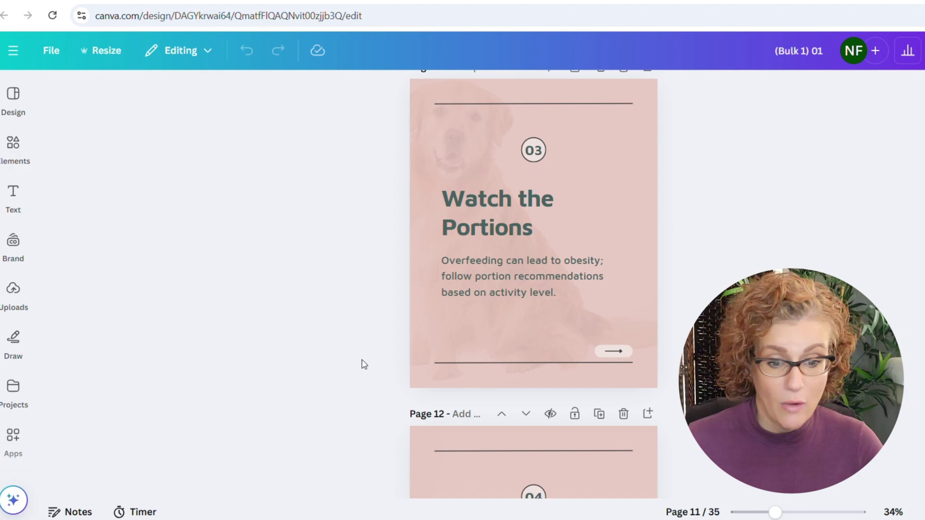
scroll(364, 365, down, 7)
scroll(364, 365, down, 8)
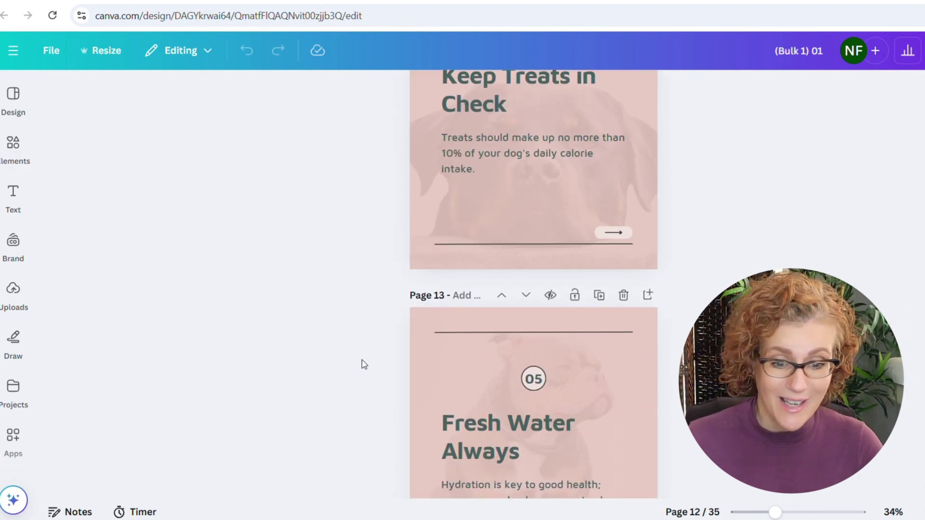
scroll(364, 364, down, 10)
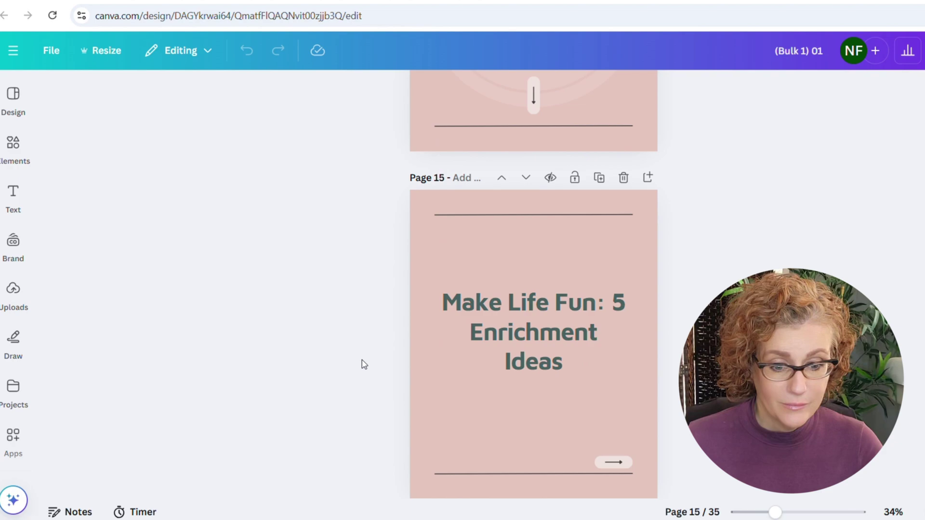
scroll(363, 365, down, 4)
scroll(364, 365, down, 2)
scroll(364, 365, down, 10)
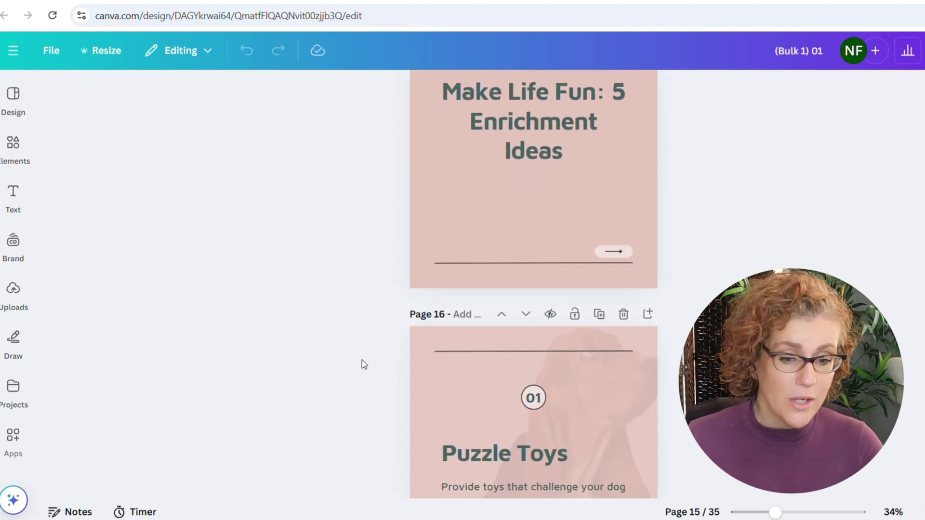
scroll(364, 364, down, 4)
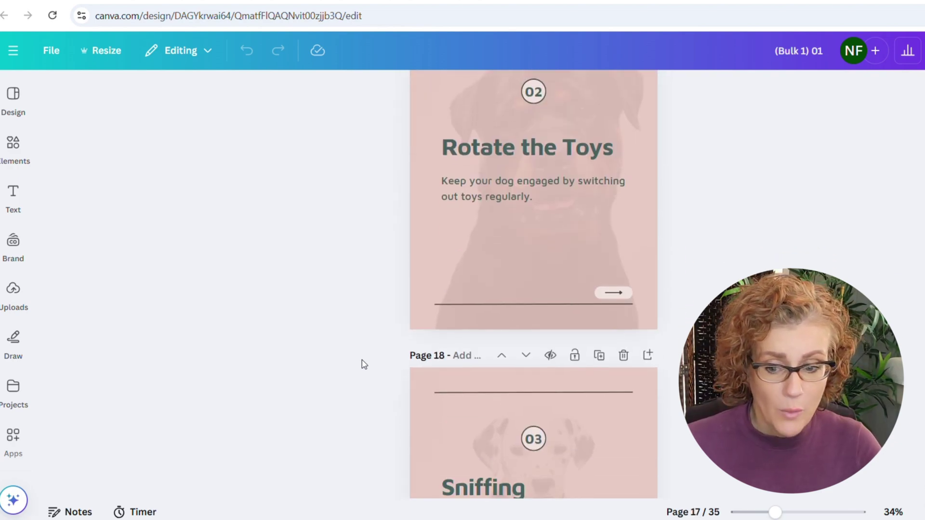
scroll(364, 365, up, 8)
scroll(364, 365, up, 8)
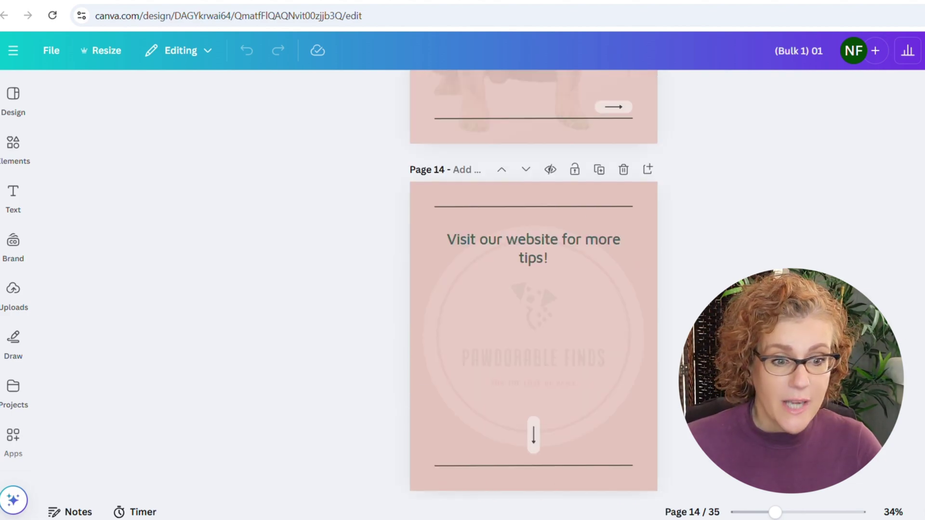
scroll(534, 289, up, 20)
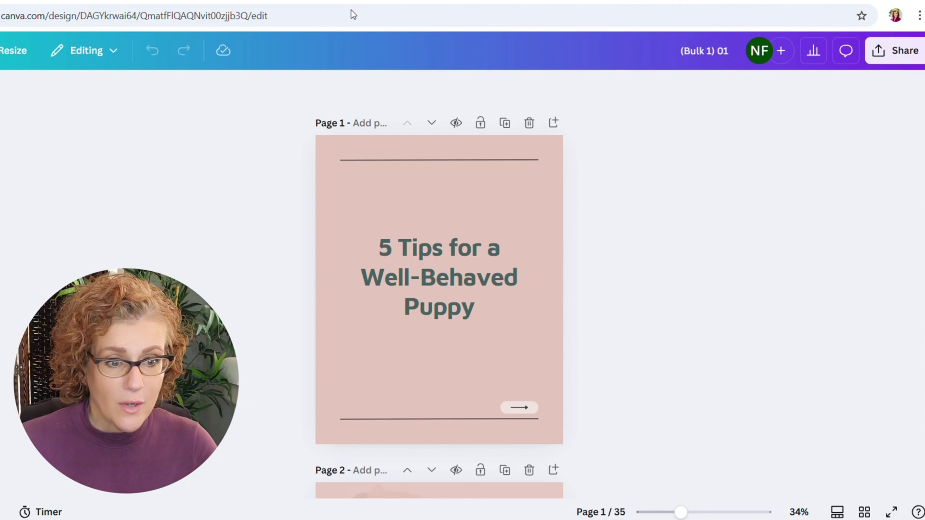
Download all 35 pages of the bulk design as PNG images.
click(880, 52)
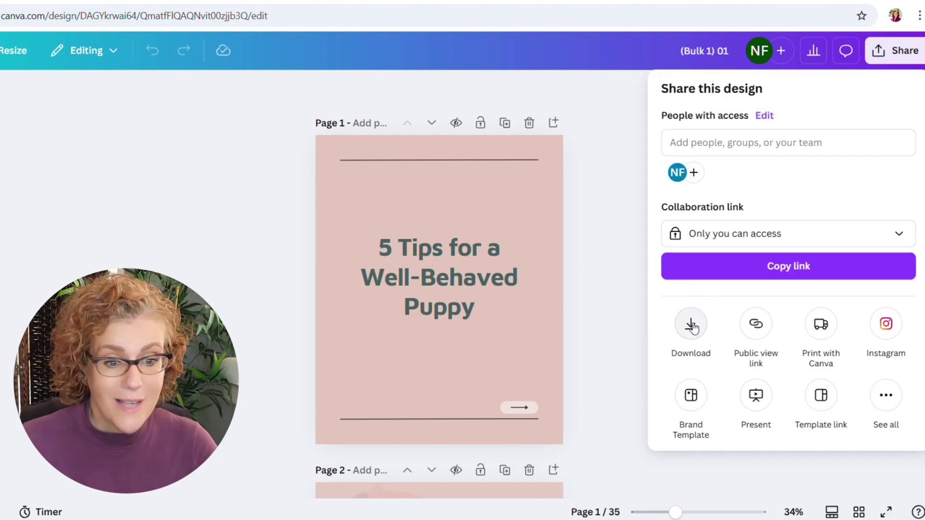
click(692, 325)
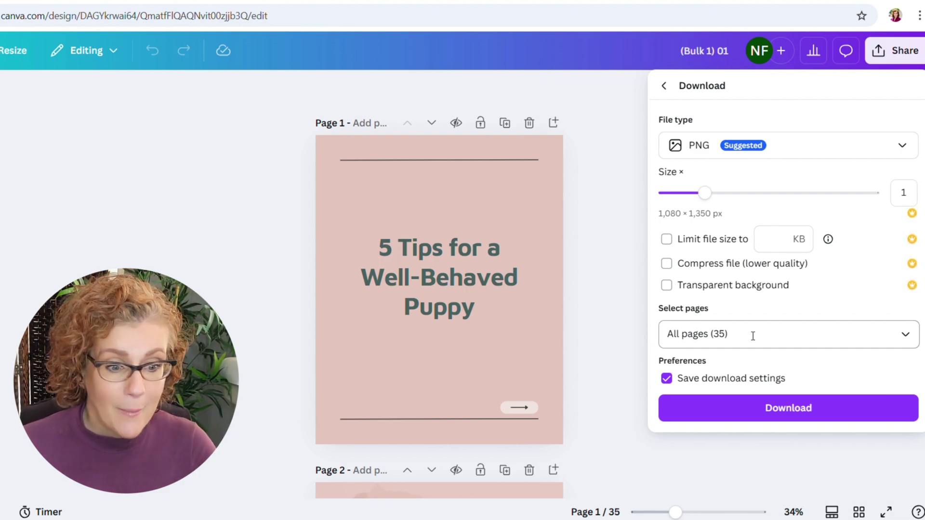
click(727, 414)
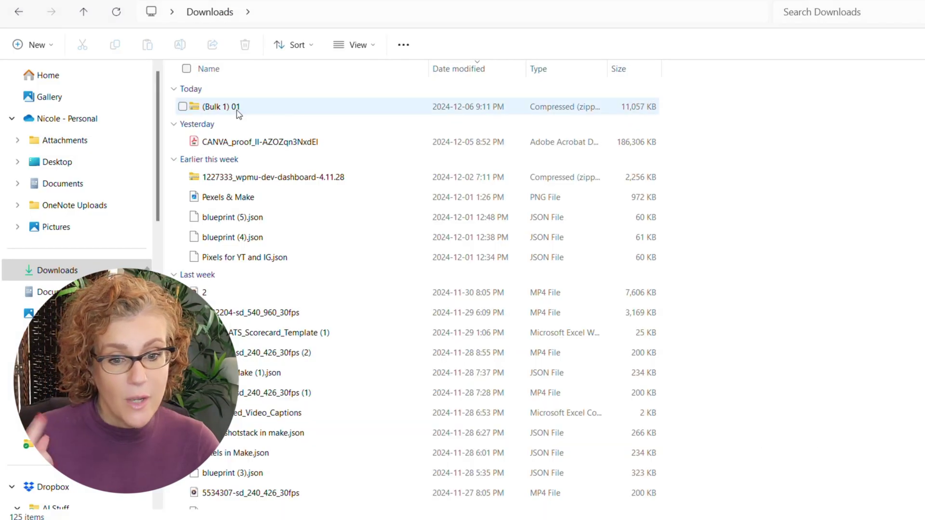
Extract the (Bulk 1) 01 zip into Dropbox > Pawdorable > Canva Carousels for IG.
click(236, 111)
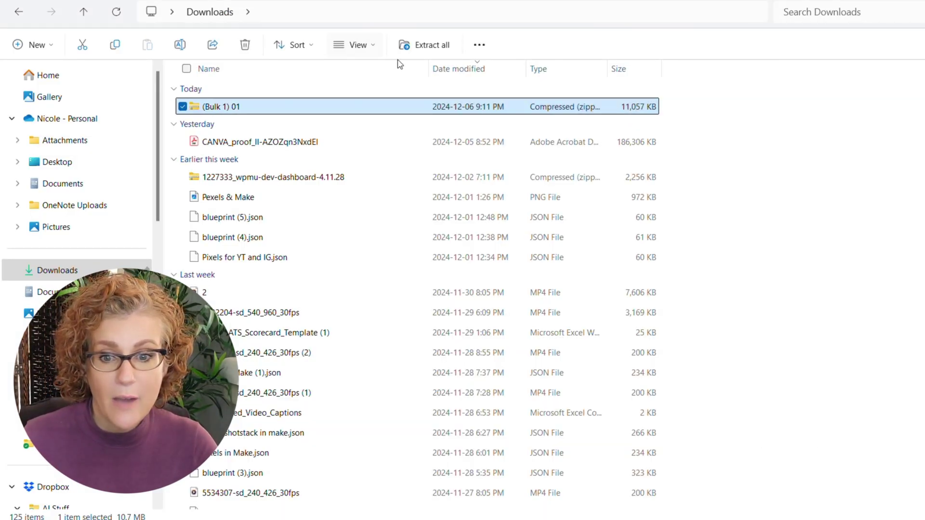
click(431, 48)
text(C:\Users\nicol\Dropbox\Nicole\Dropbox\Canva Carousels for IG)
key(Return)
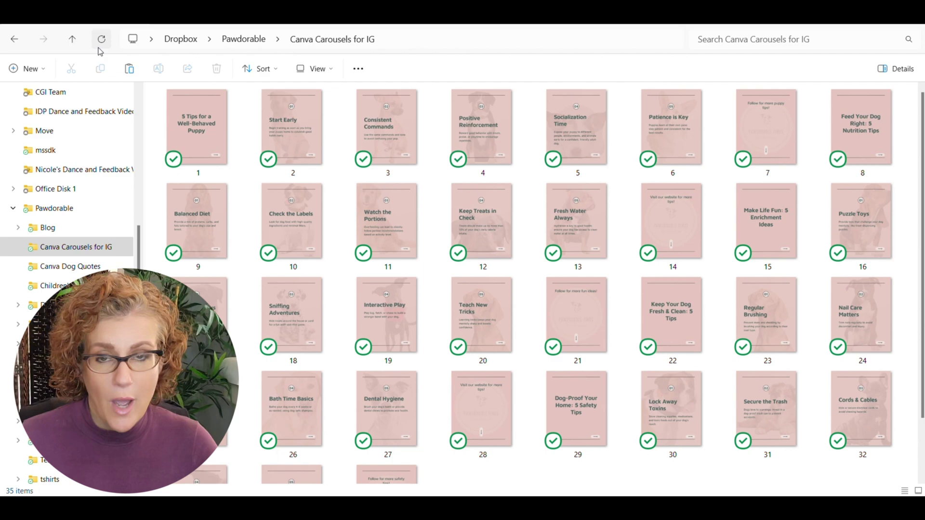
Create a new folder named Rendered in Canva Carousels for IG.
click(30, 68)
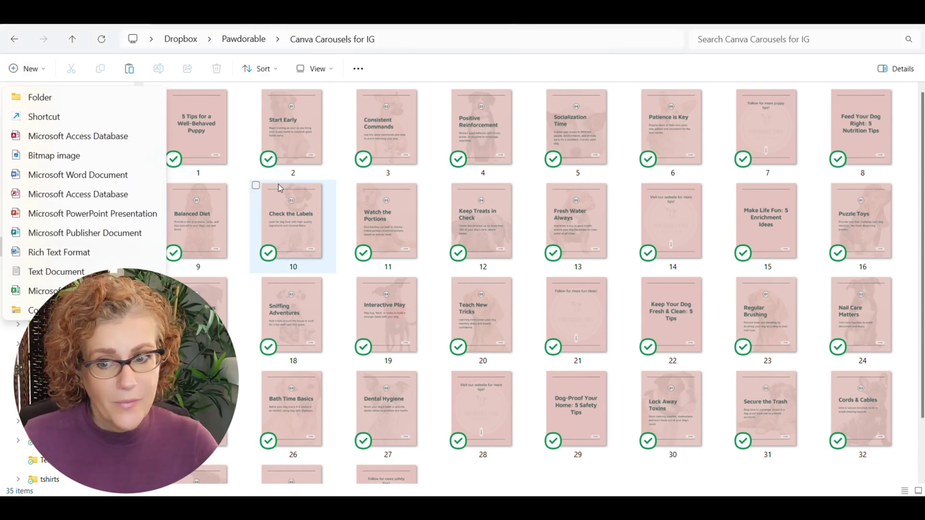
click(35, 98)
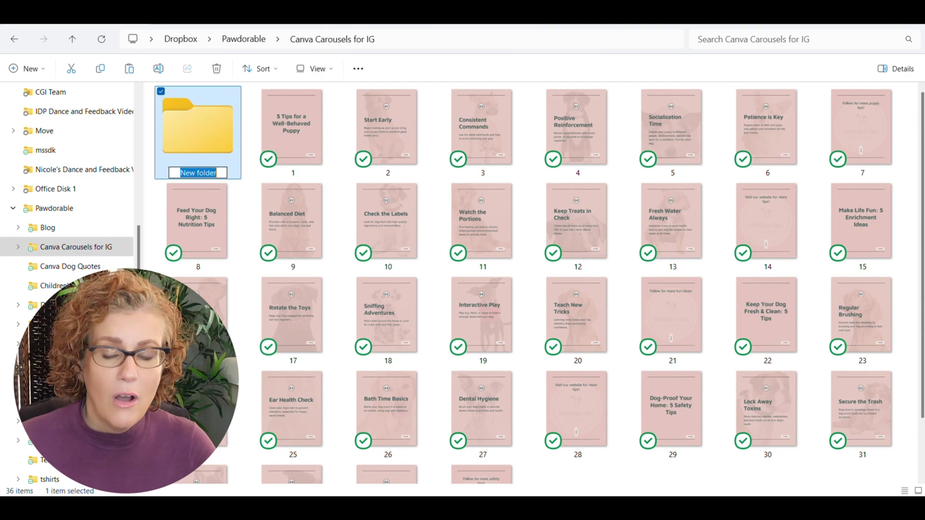
text(Rendered)
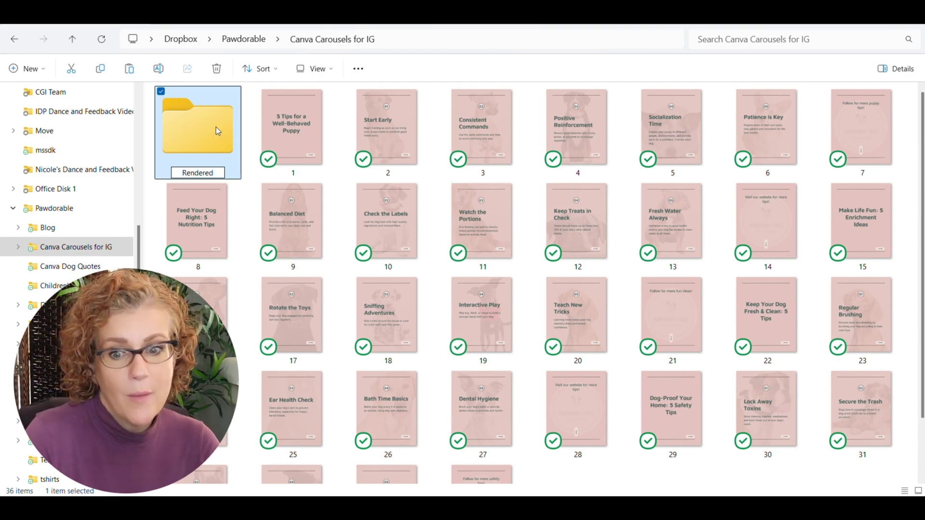
key(Return)
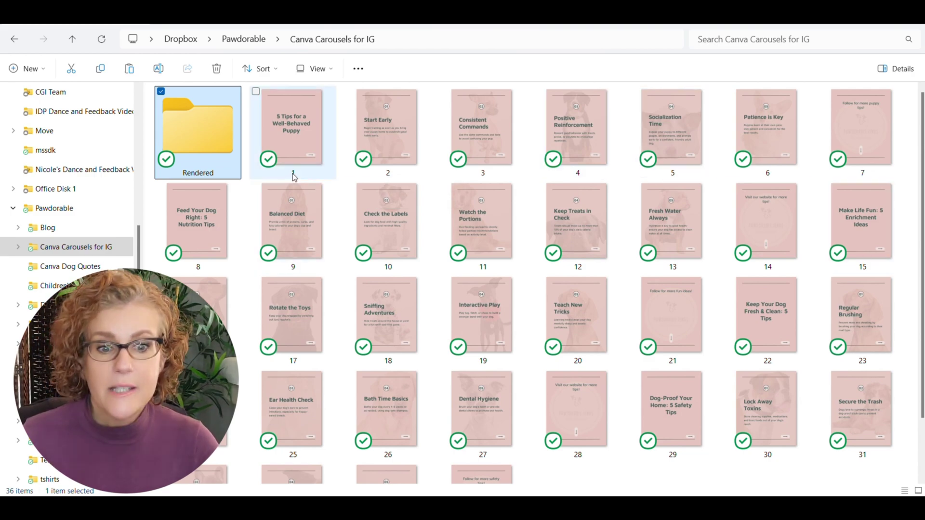
Rename the first slide image to 001.
click(291, 144)
click(158, 69)
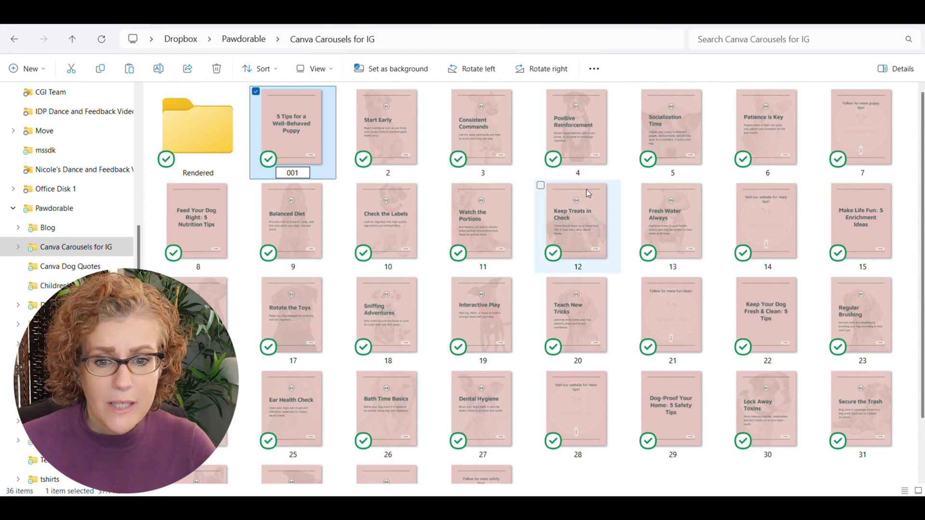
click(435, 171)
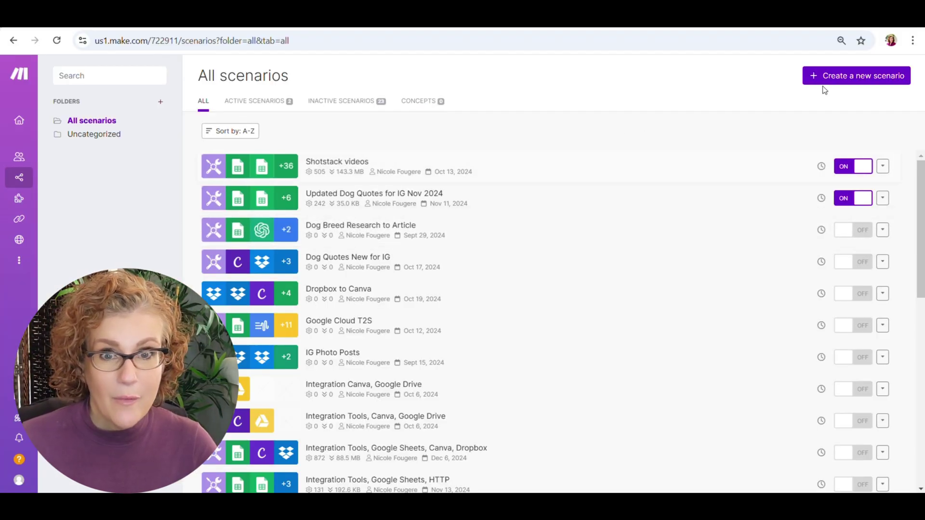
Start a new scenario with a Tools Increment function module that never resets.
click(837, 78)
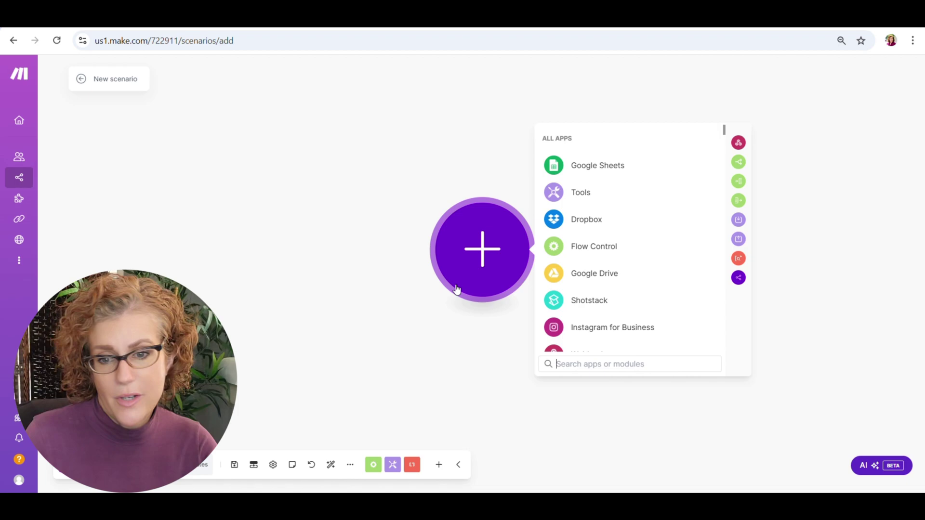
click(568, 194)
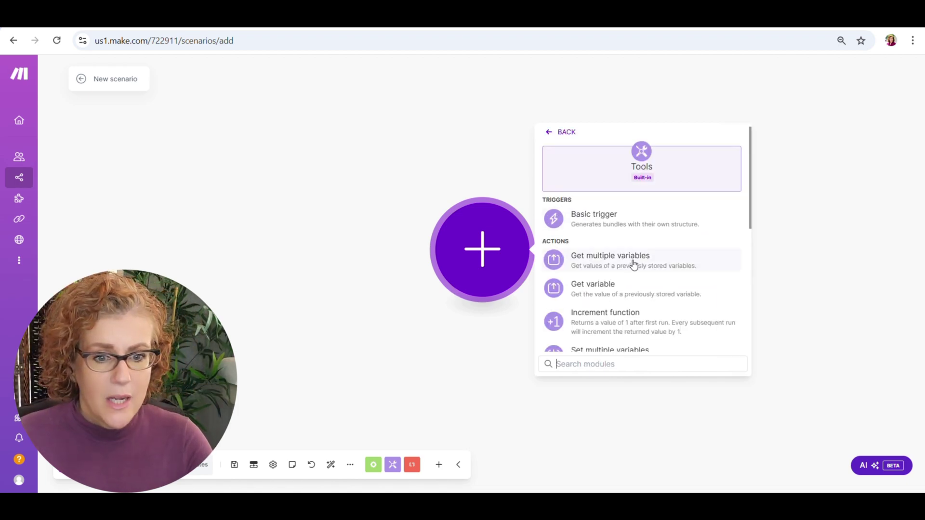
click(620, 318)
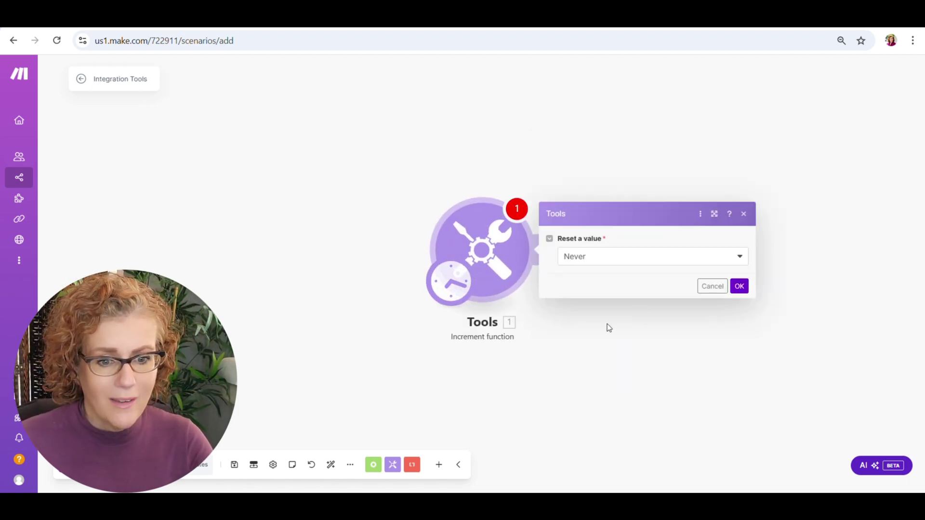
click(742, 290)
drag(743, 290, 527, 316)
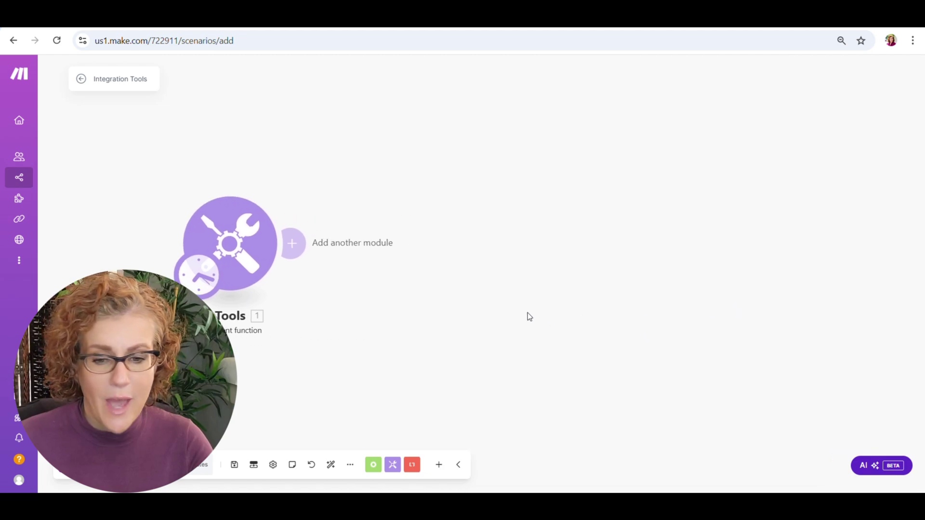
Add a Dropbox List All Files/Subfolders module reading /Pawdorable/Canva Carousels for IG/.
click(298, 245)
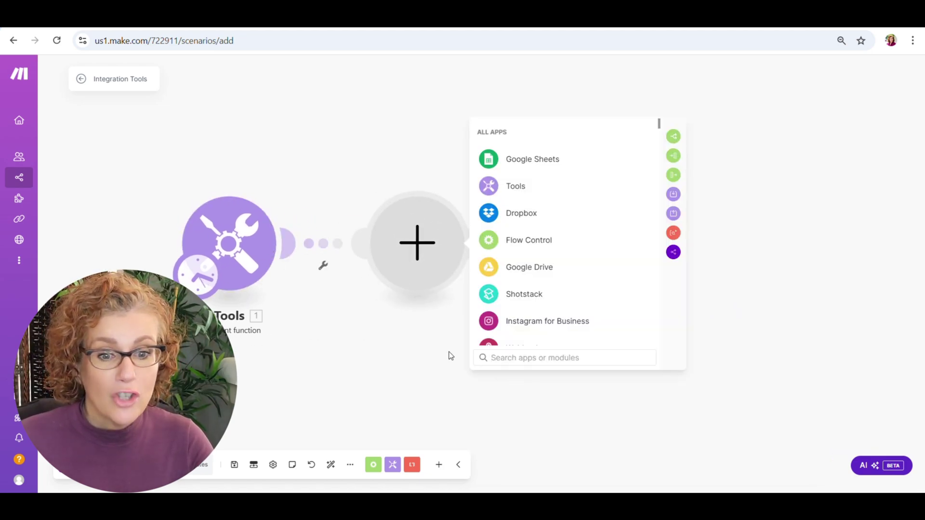
click(503, 222)
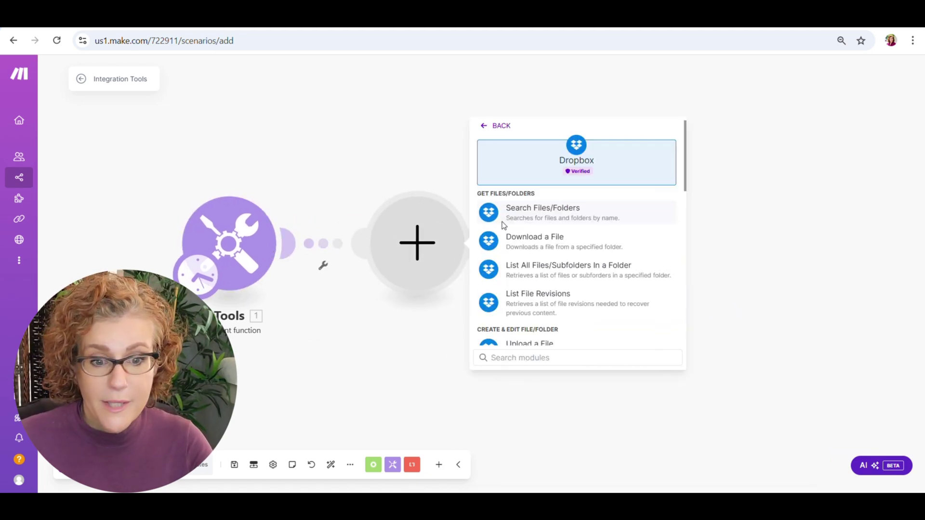
click(552, 267)
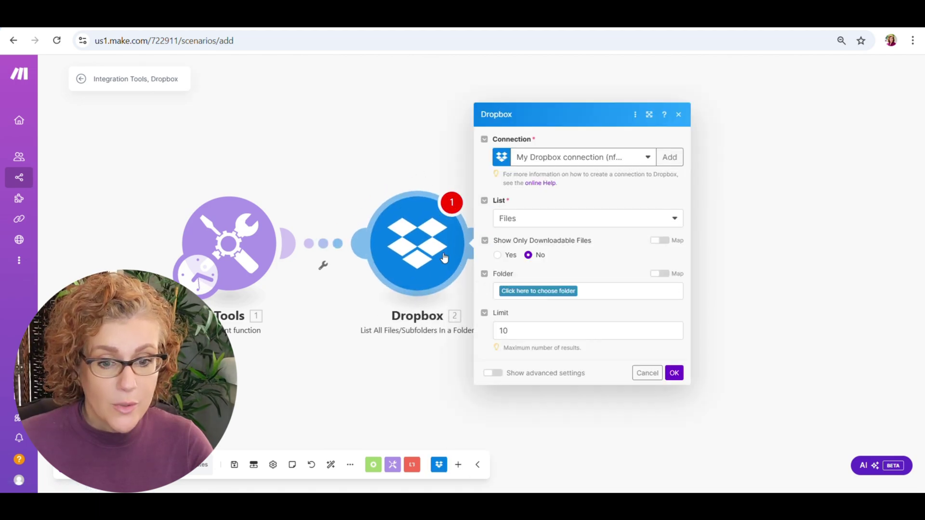
click(538, 291)
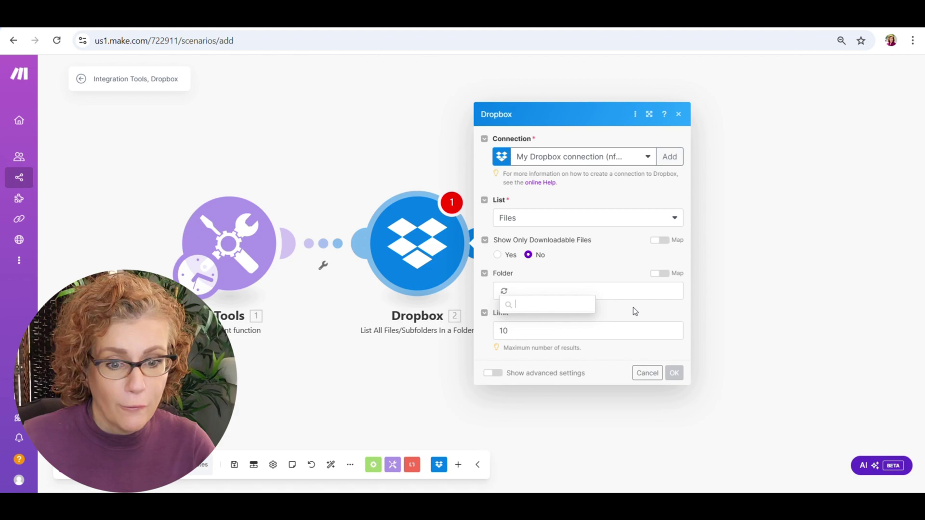
scroll(565, 398, down, 3)
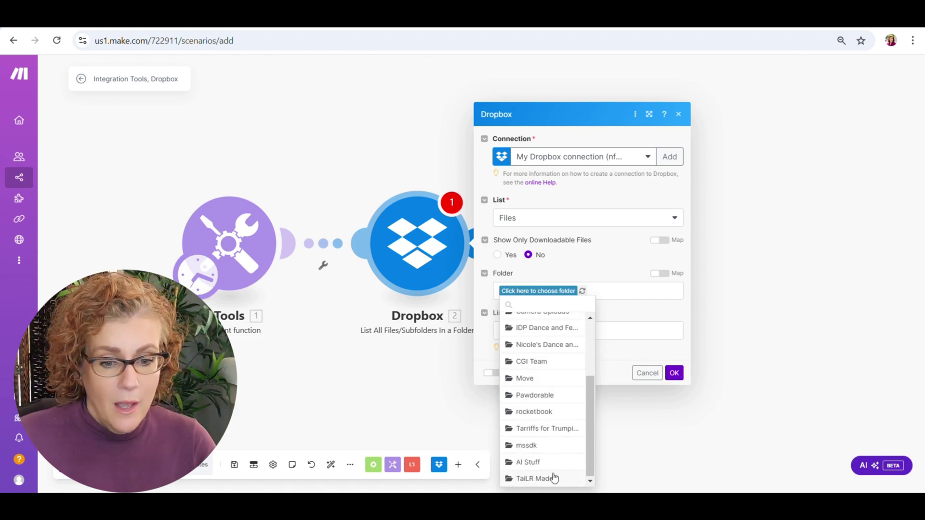
click(535, 396)
click(568, 291)
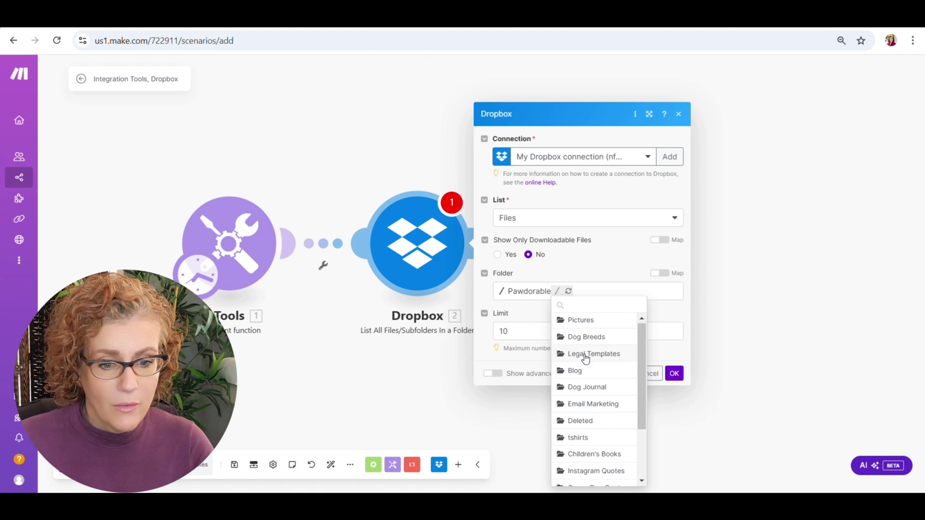
scroll(591, 366, down, 5)
click(582, 481)
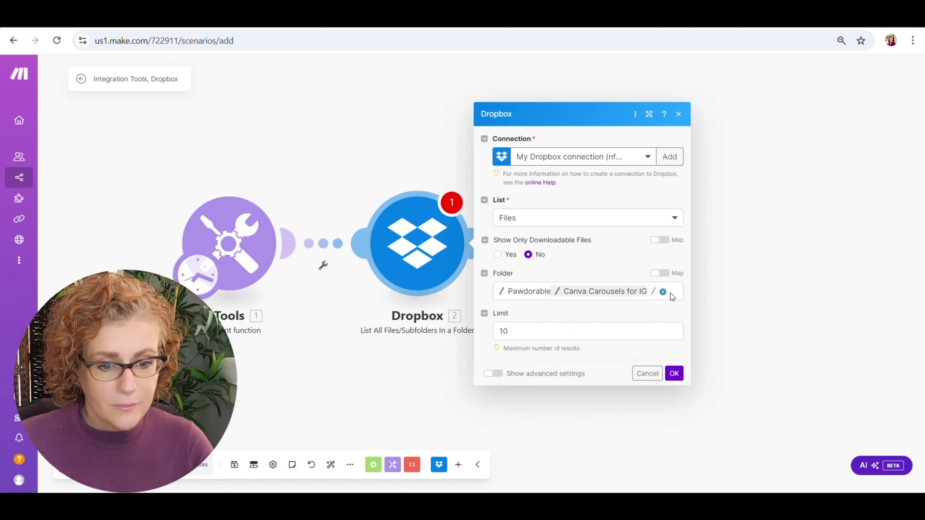
Set the file listing limit to 7, save it, and add an empty module slot after it.
click(510, 332)
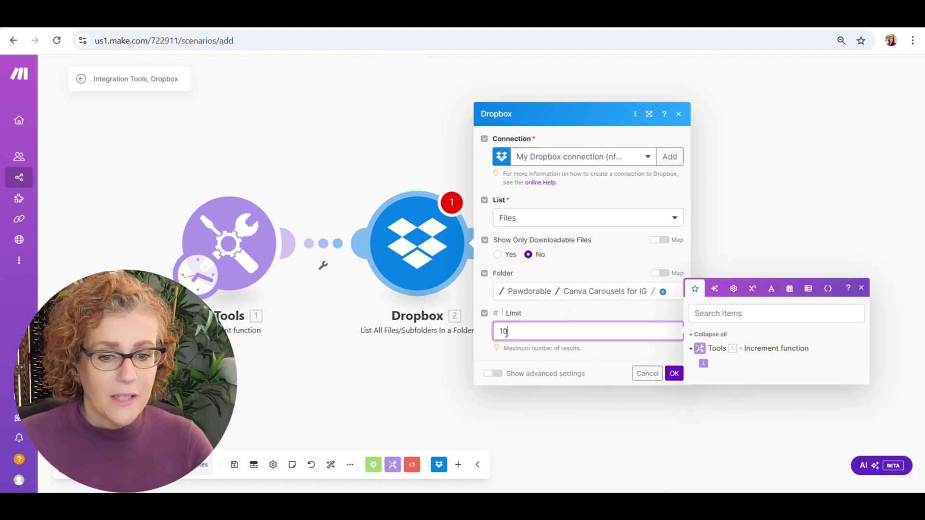
drag(506, 333, 499, 334)
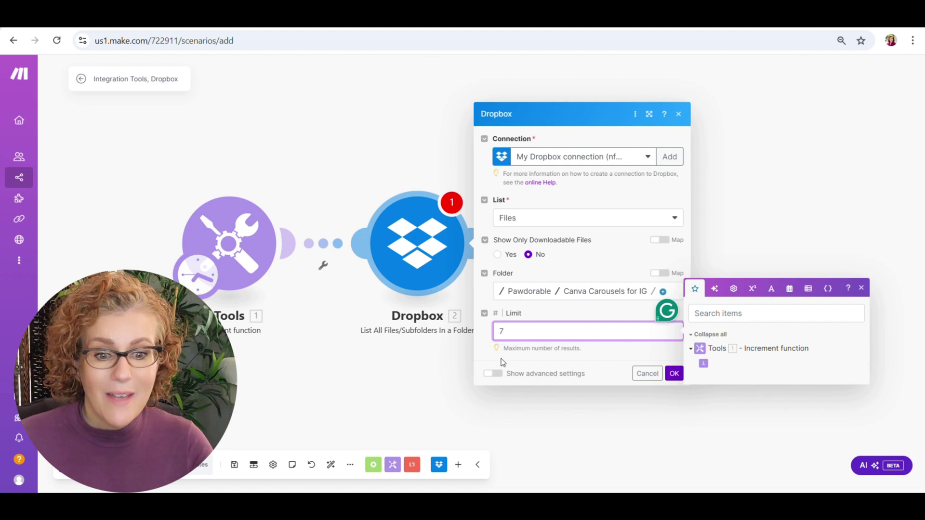
text(7)
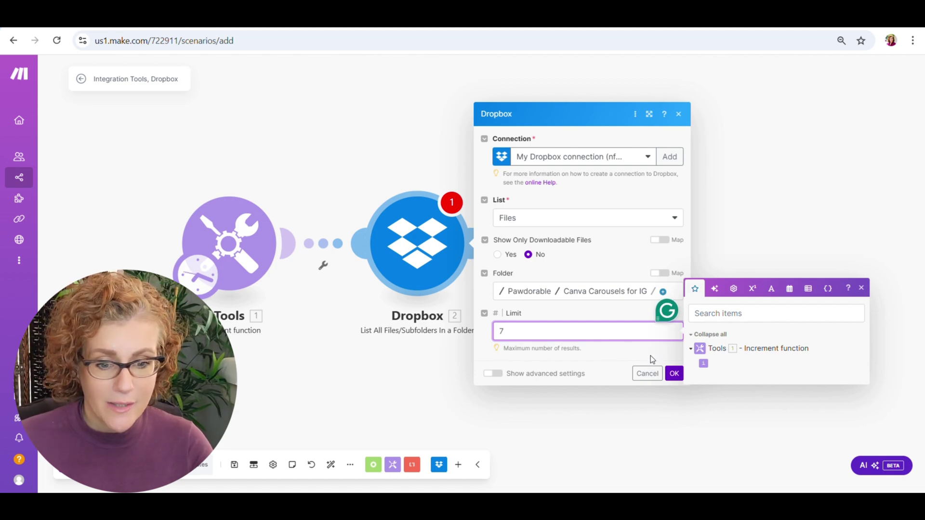
click(674, 373)
drag(595, 350, 501, 341)
click(380, 240)
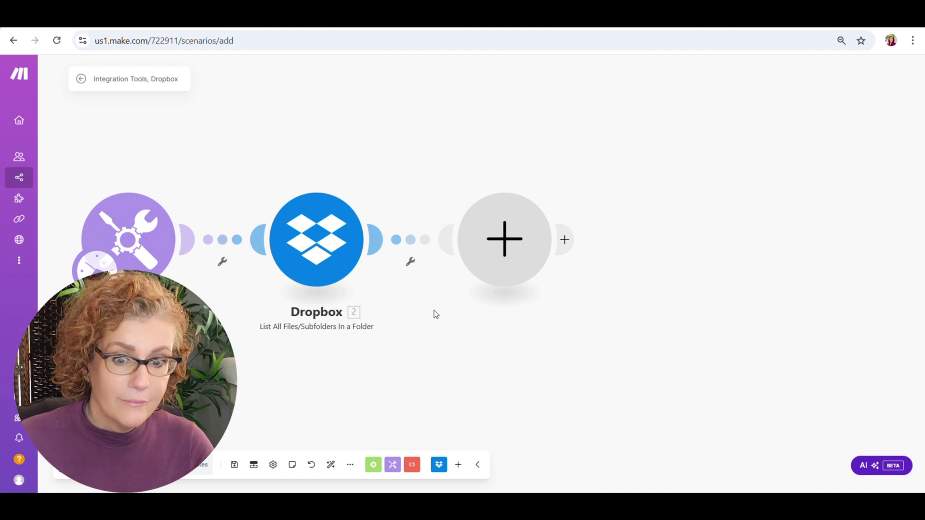
Add a Dropbox Create/Update a Share Link module using 2. Path lower with Max Access.
click(597, 263)
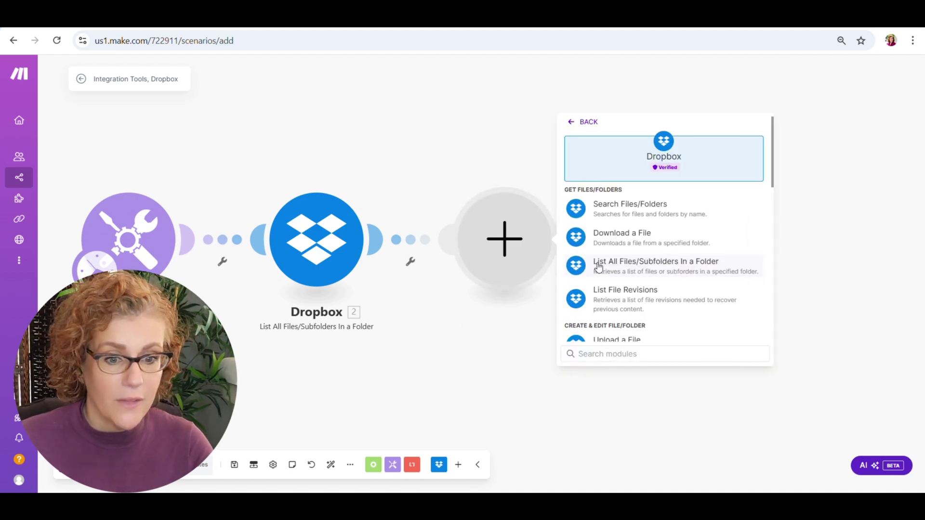
scroll(622, 275, down, 4)
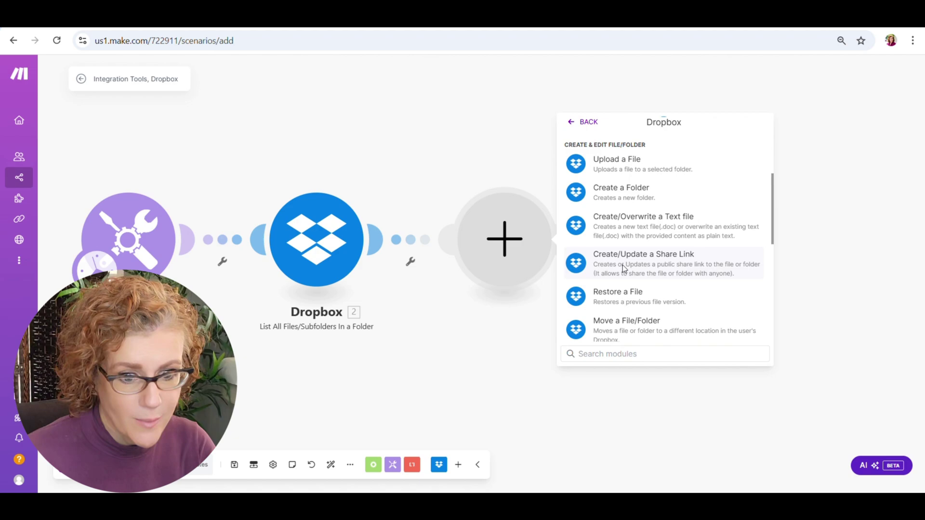
click(623, 265)
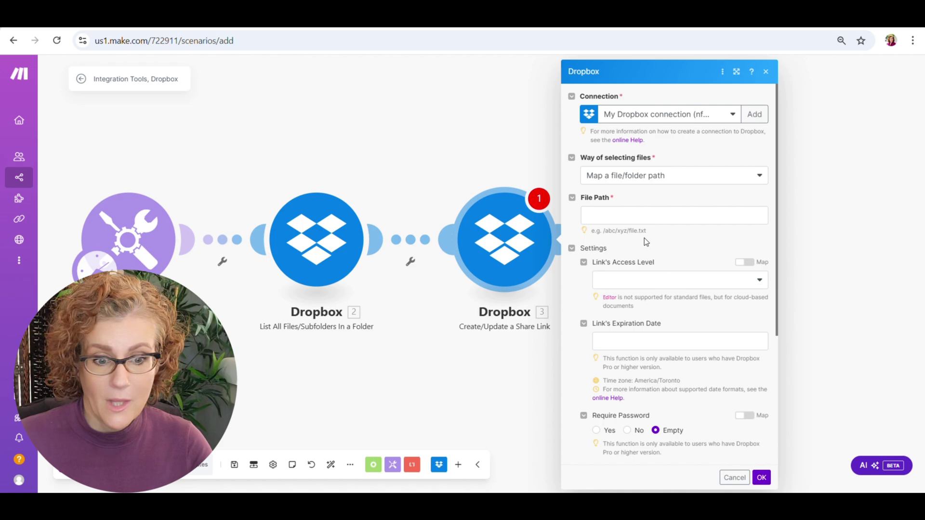
click(617, 218)
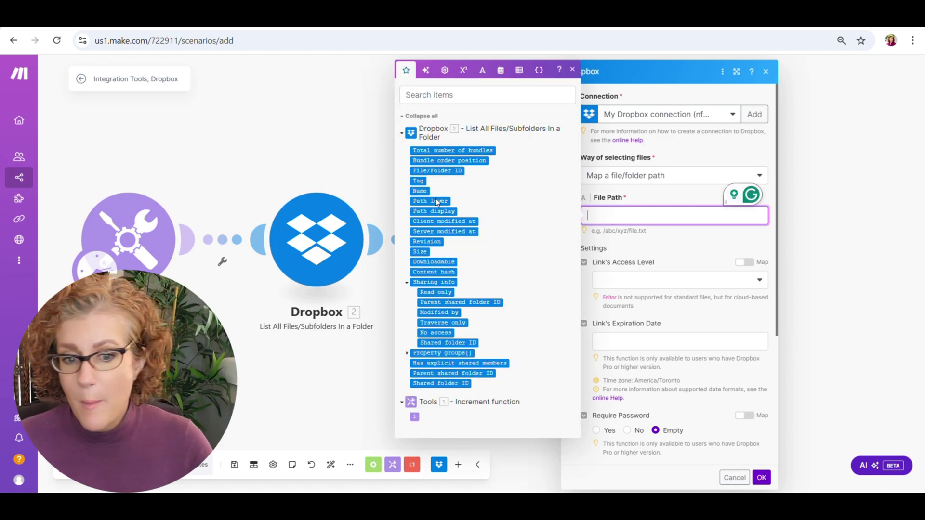
drag(439, 199, 627, 215)
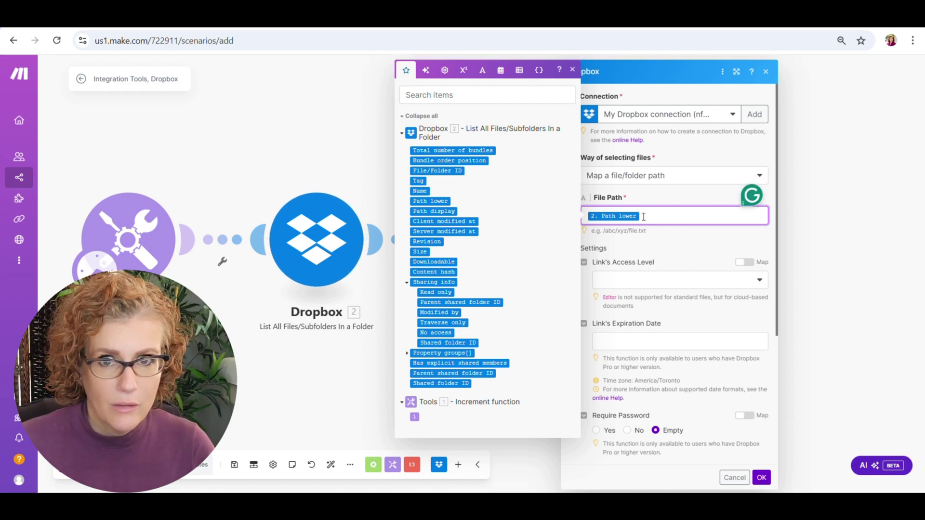
click(654, 288)
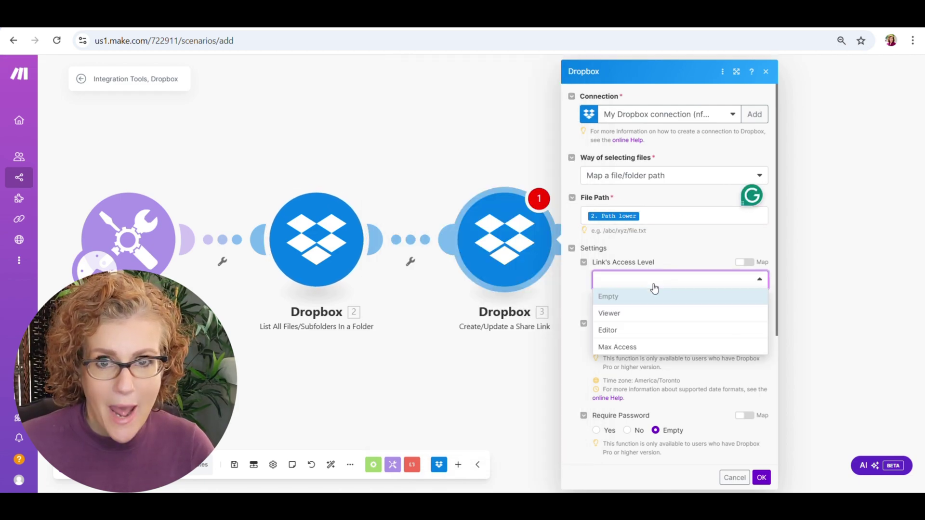
click(630, 348)
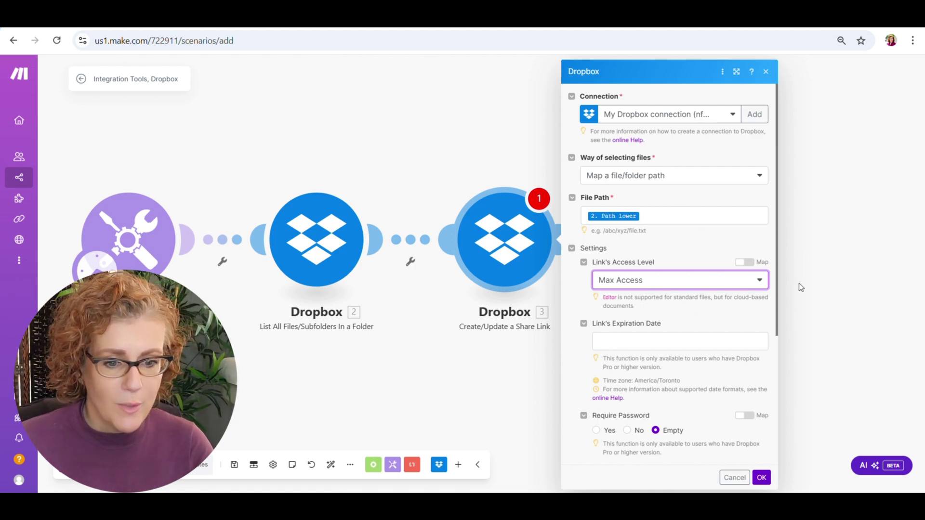
click(761, 478)
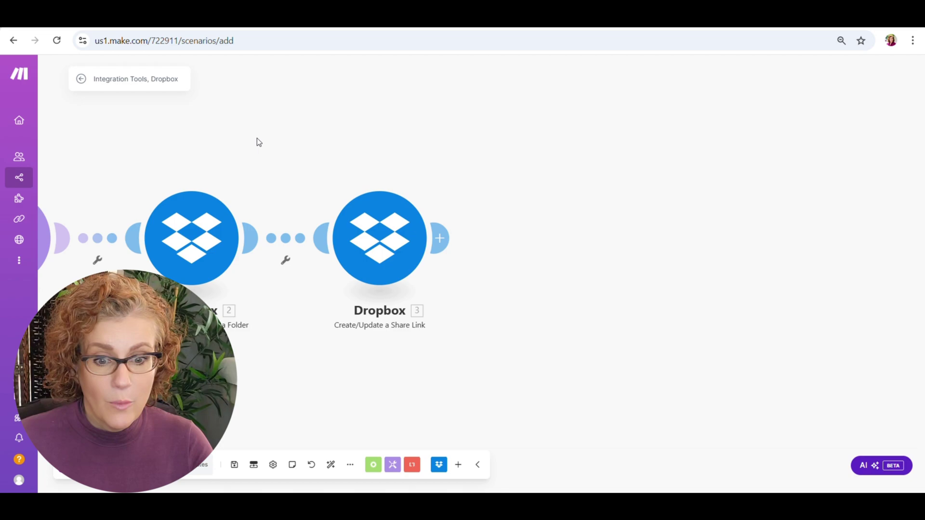
Add a Dropbox Move a File/Folder module after the share link module.
click(439, 238)
click(670, 155)
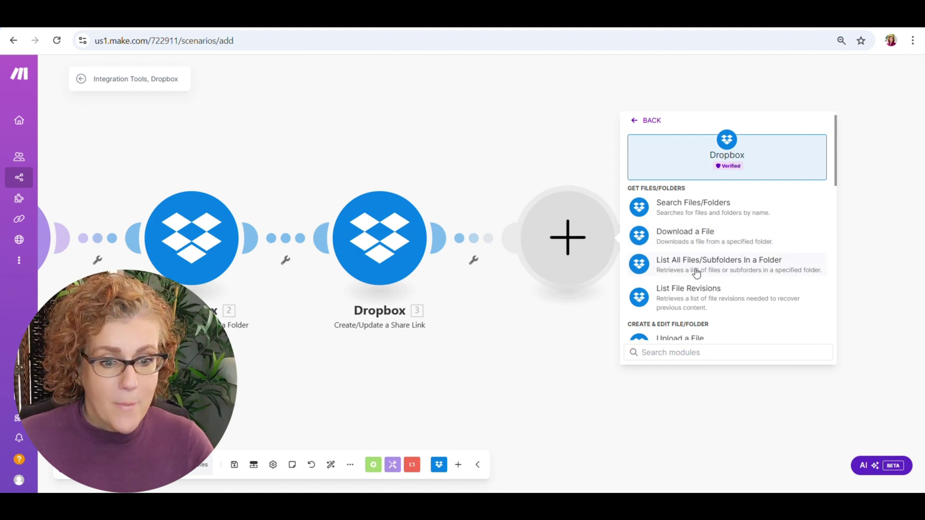
scroll(695, 269, down, 2)
scroll(696, 269, down, 5)
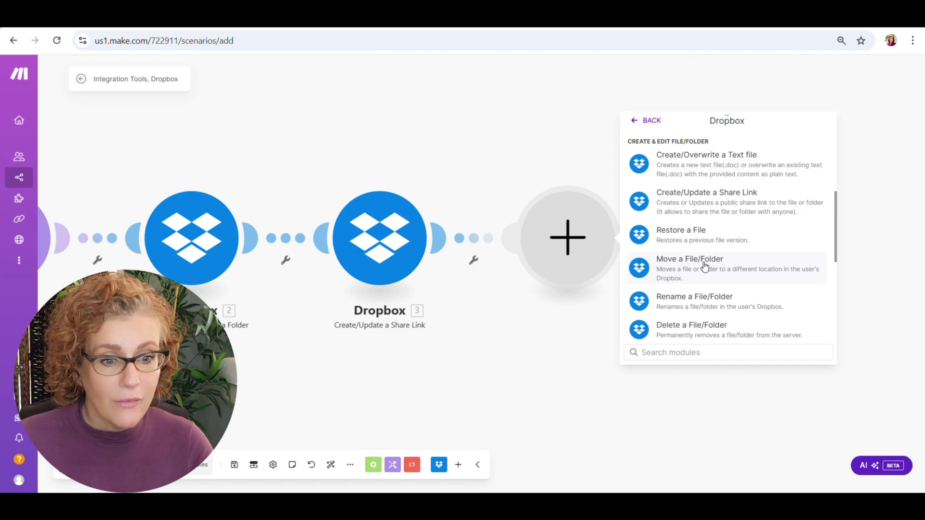
click(704, 272)
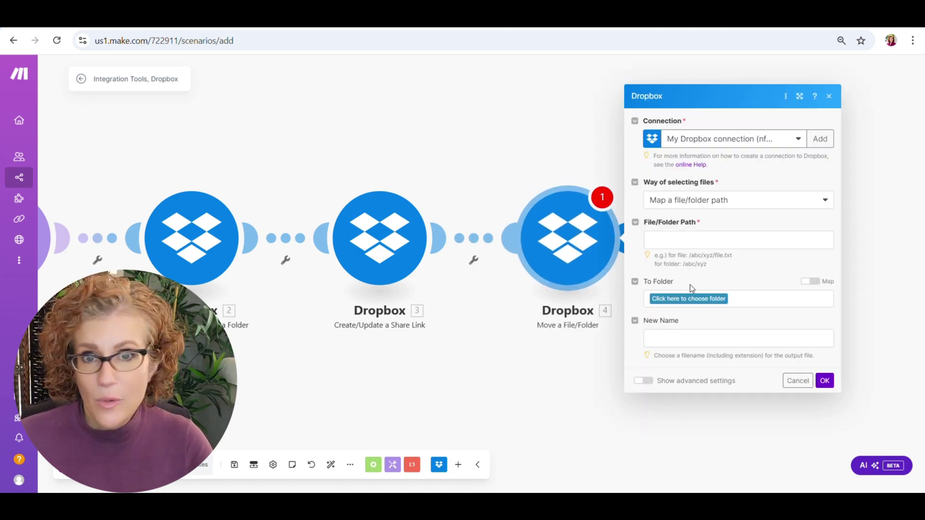
Set file selection to Select a file/folder and map File to module 2's Path lower.
click(684, 207)
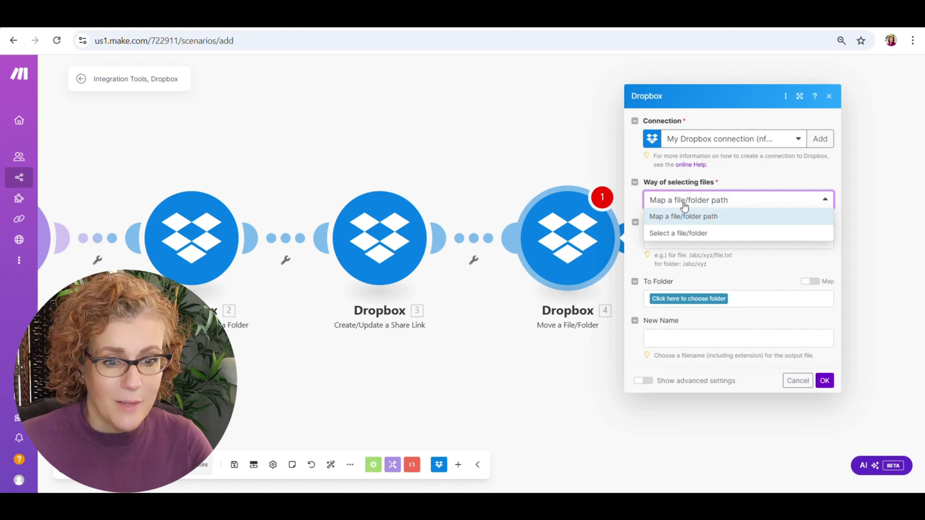
click(677, 234)
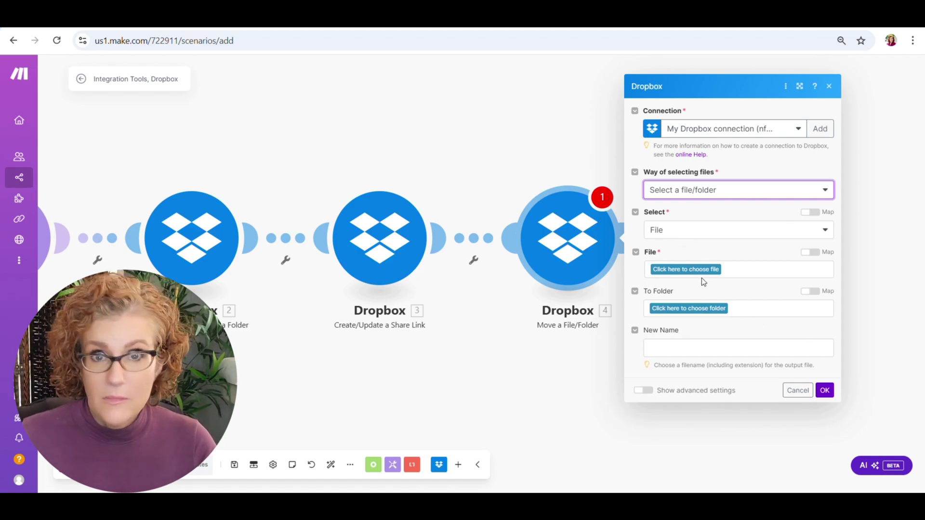
click(818, 253)
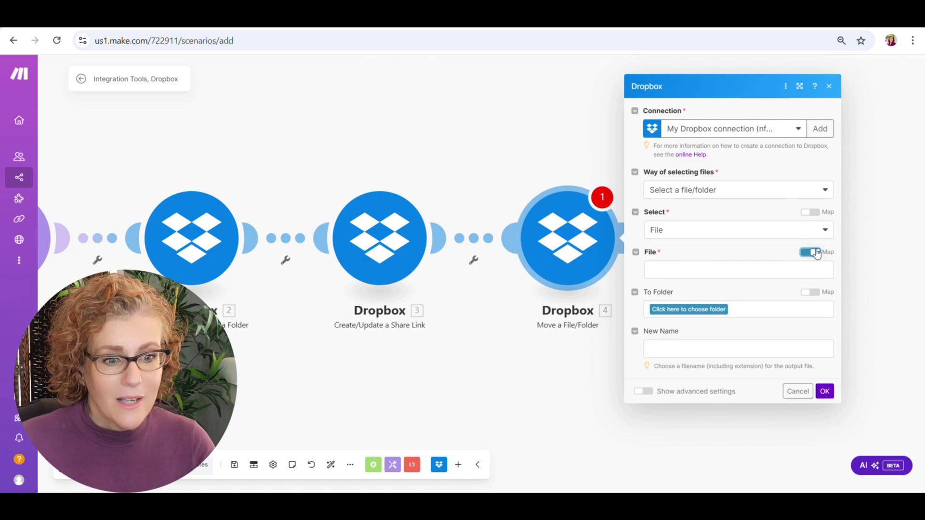
click(732, 267)
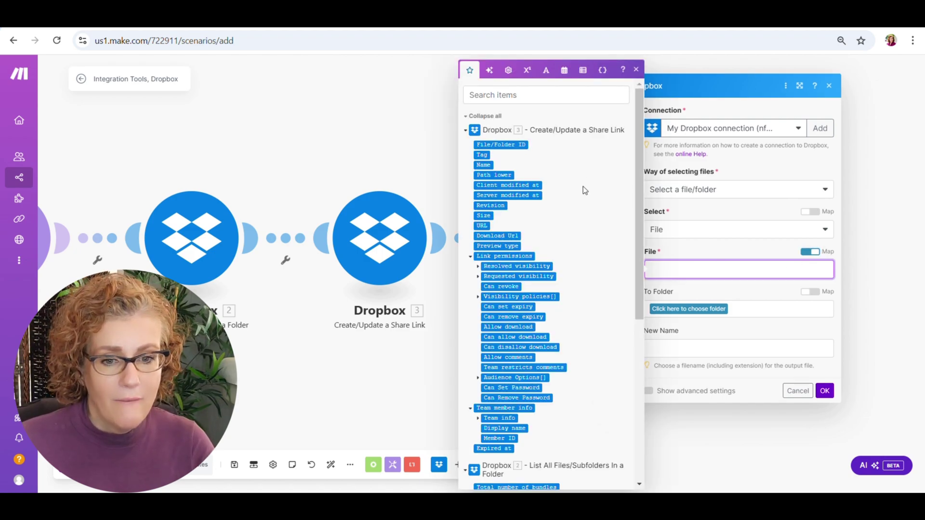
scroll(586, 198, down, 3)
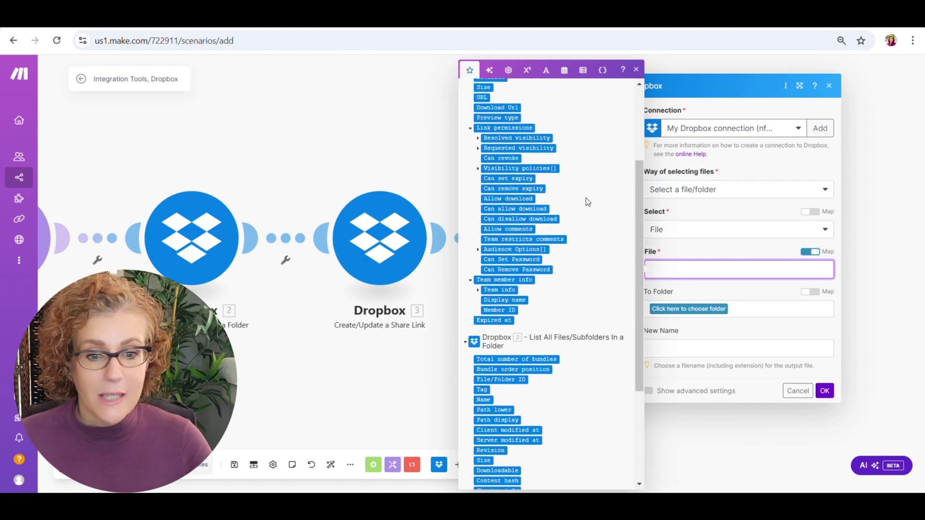
scroll(586, 201, down, 3)
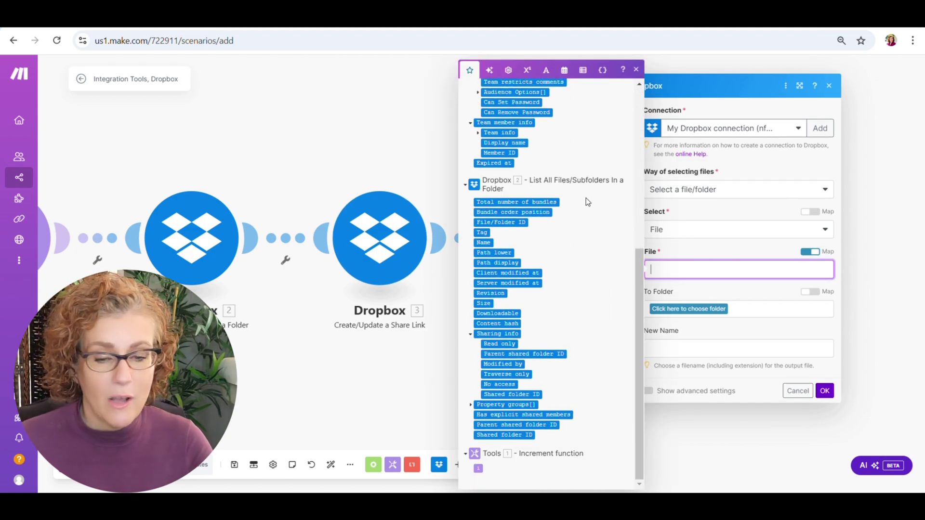
click(510, 253)
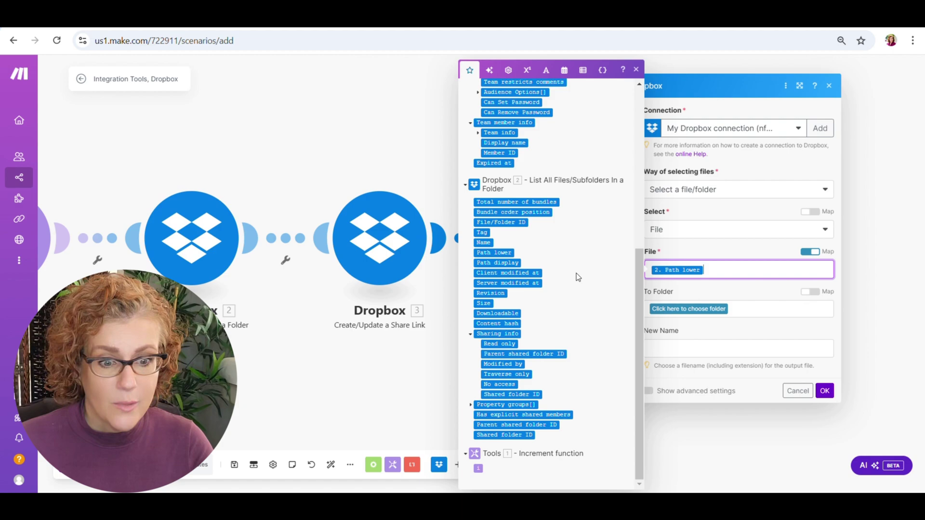
click(707, 291)
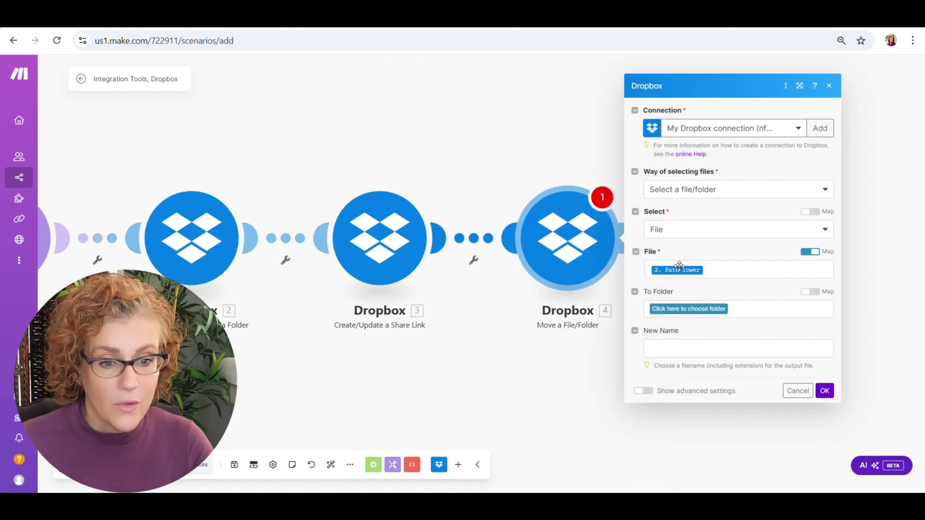
click(686, 309)
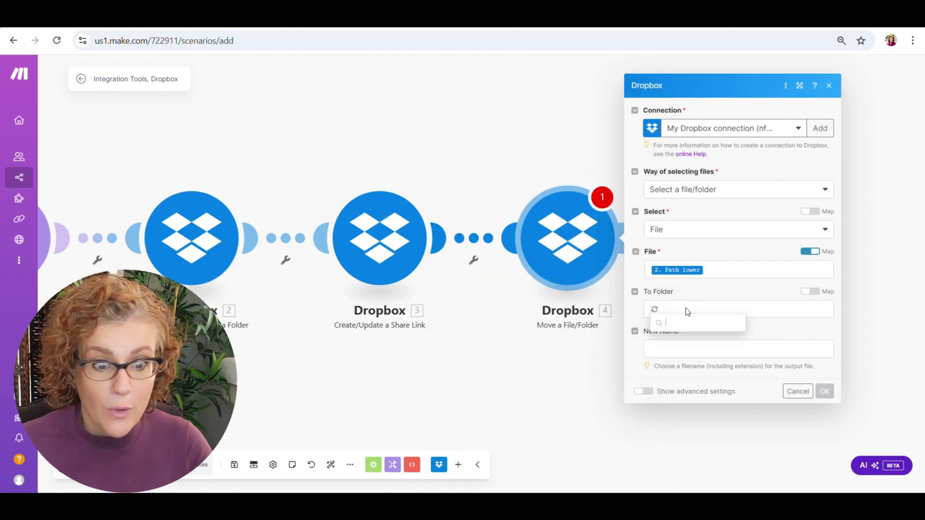
Send moved files to Pawdorable / Canva Carousels for IG / Rendered and save the Move module.
scroll(703, 407, down, 2)
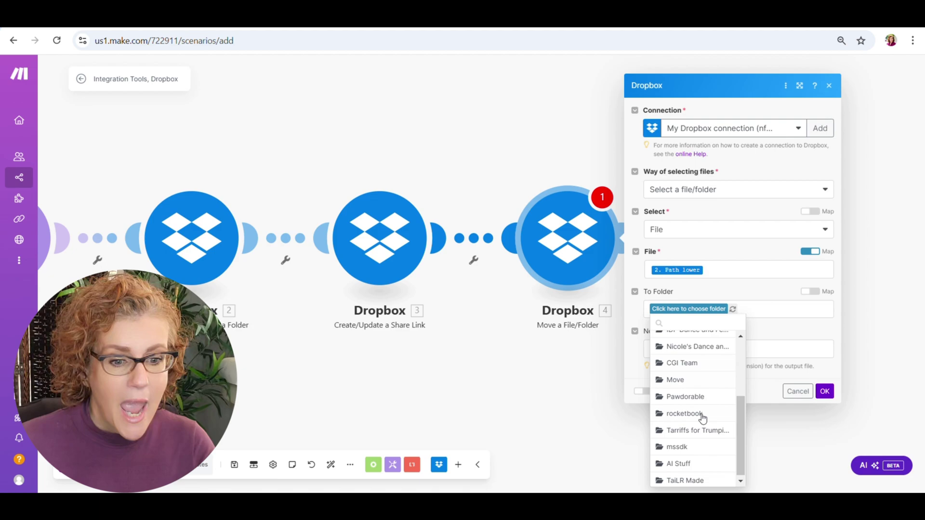
click(692, 396)
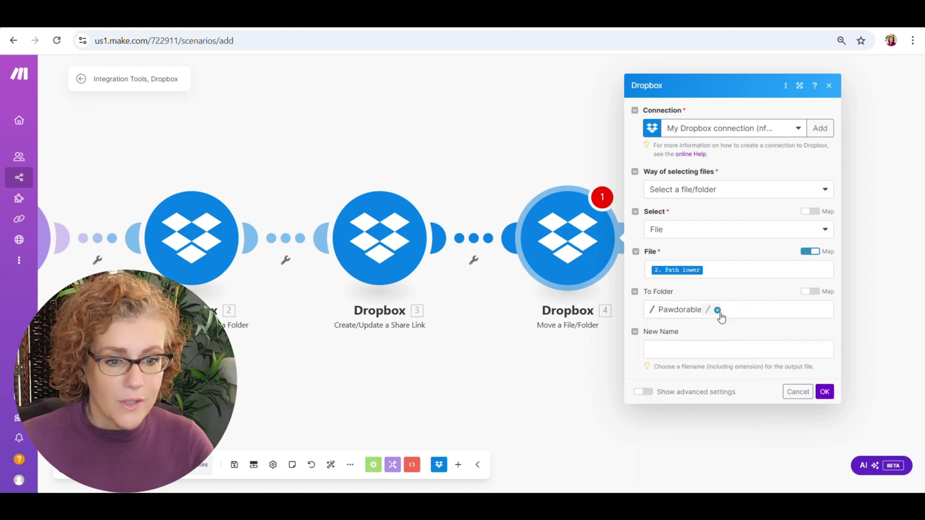
click(719, 311)
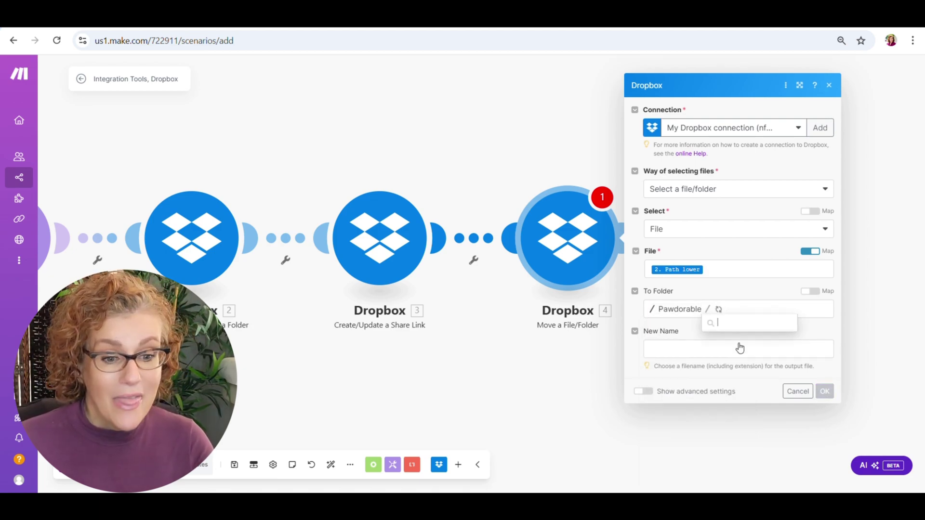
scroll(761, 419, down, 5)
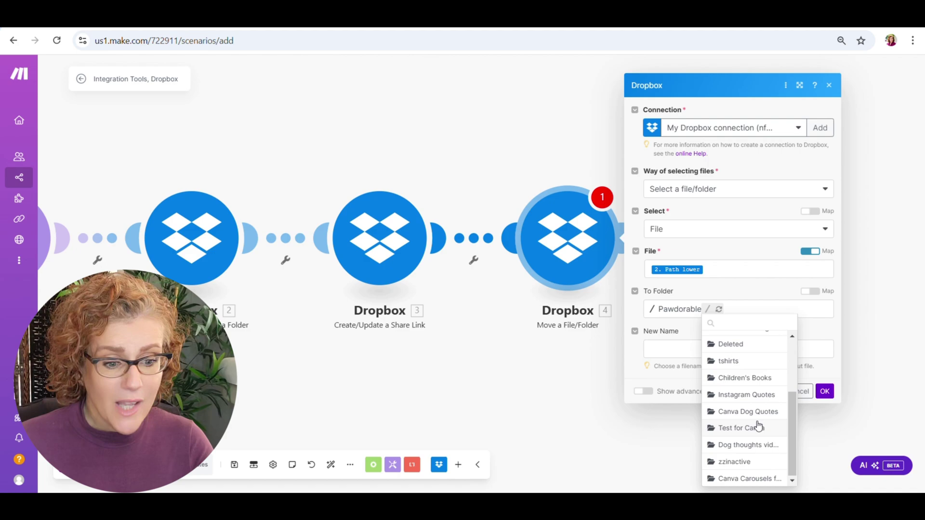
click(750, 479)
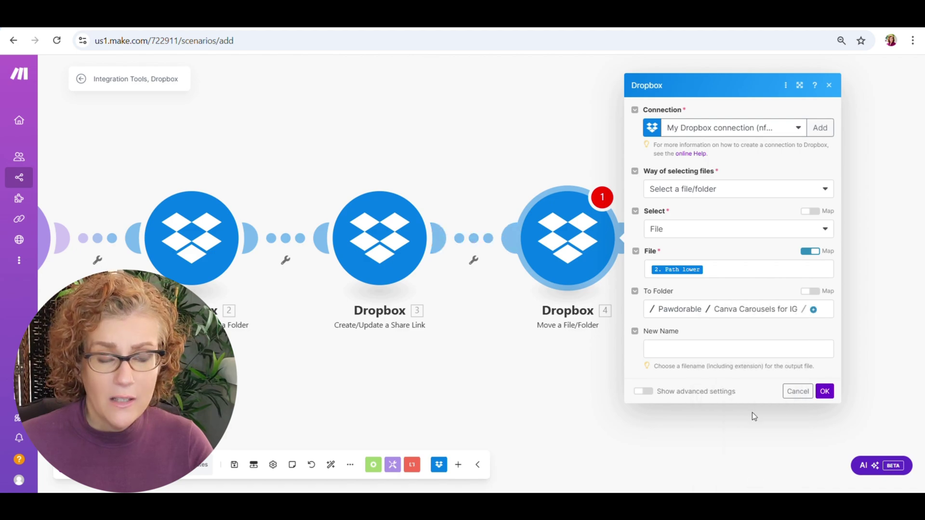
click(814, 310)
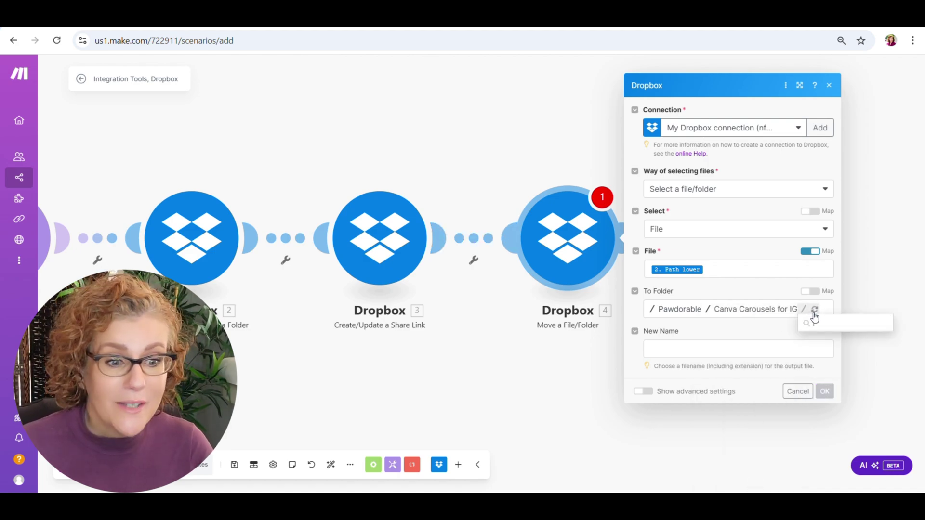
click(826, 323)
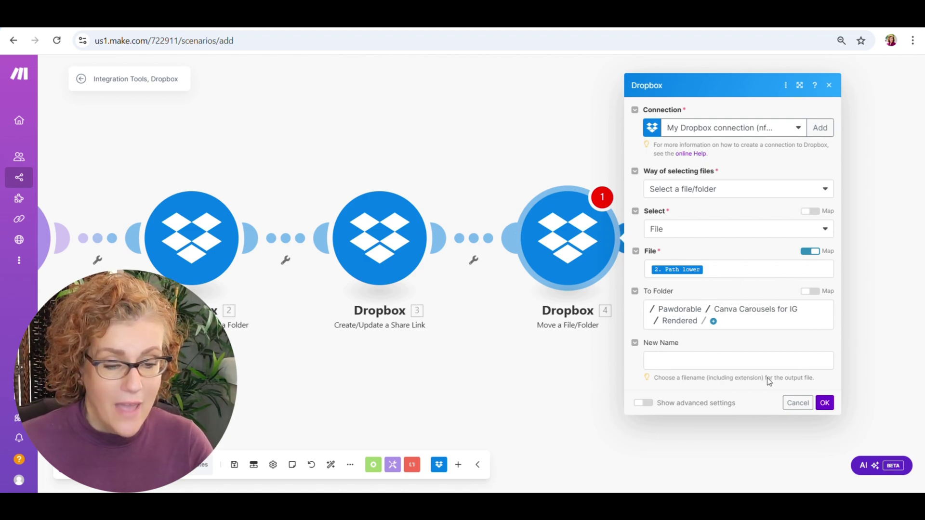
click(825, 403)
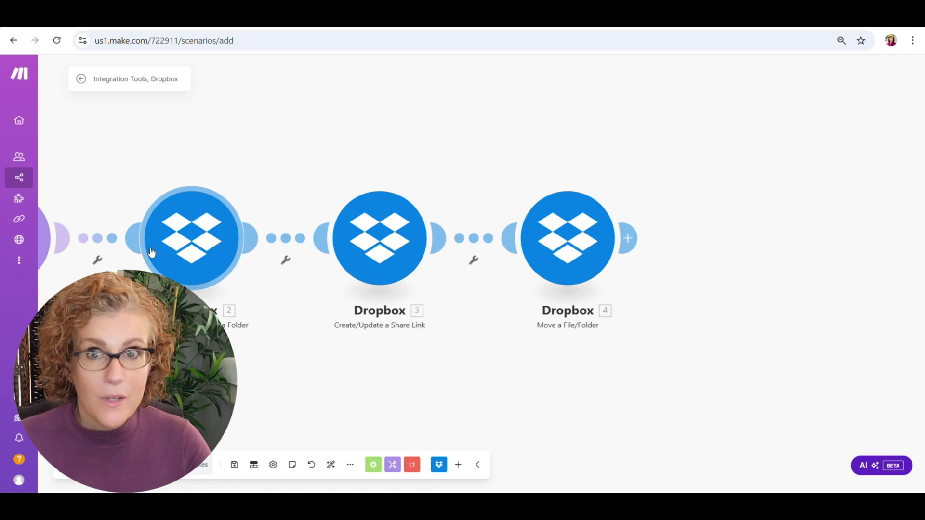
Add a Flow Control Array aggregator after the Move step, sourcing from List All Files [2].
click(632, 238)
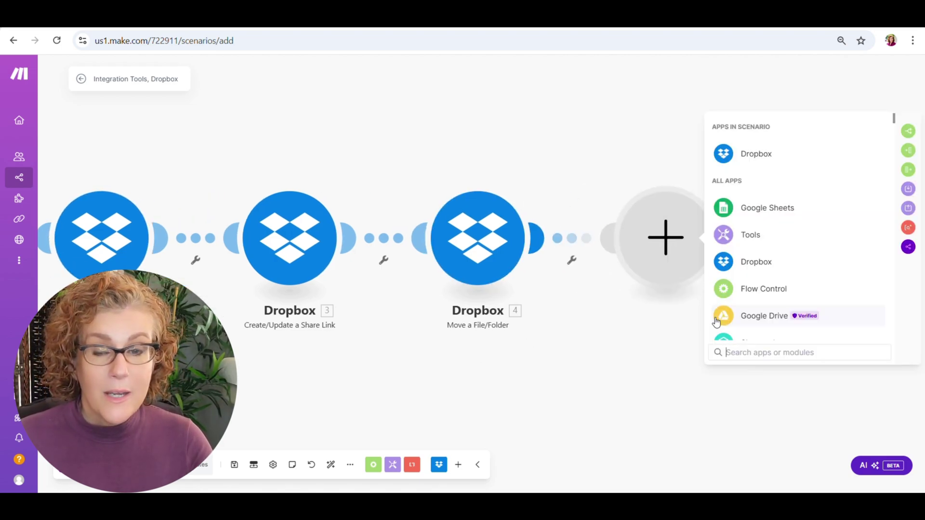
click(753, 289)
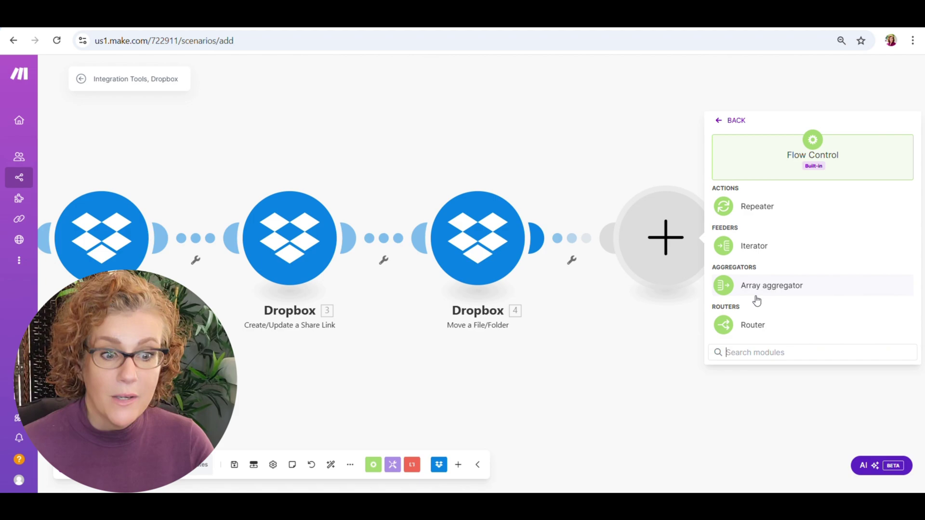
click(753, 287)
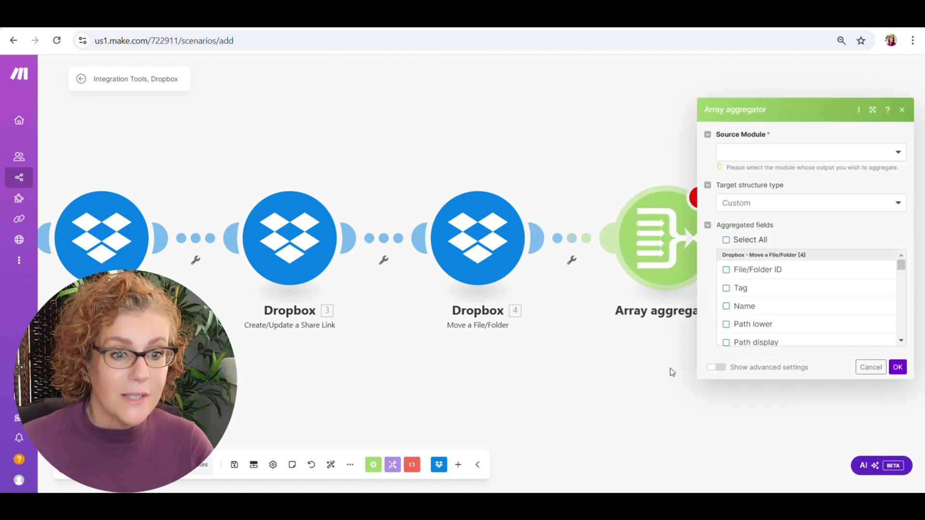
click(680, 149)
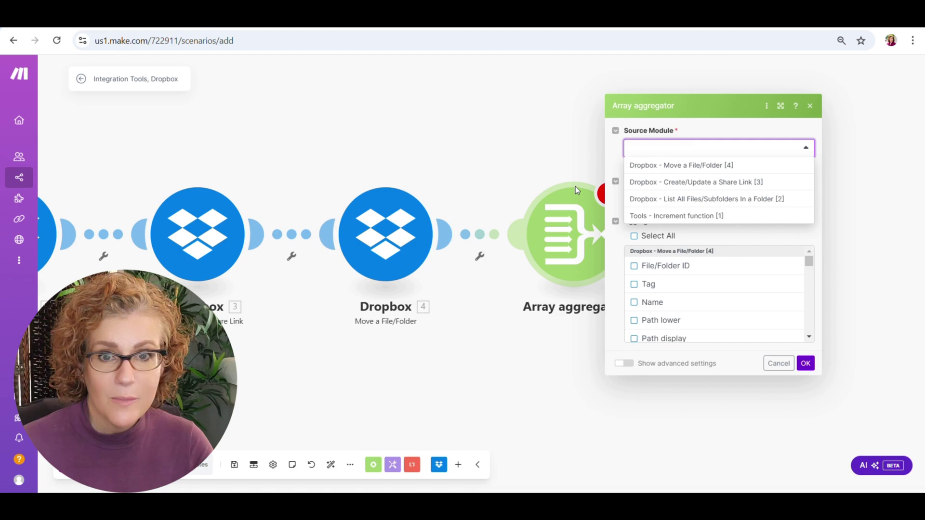
click(655, 198)
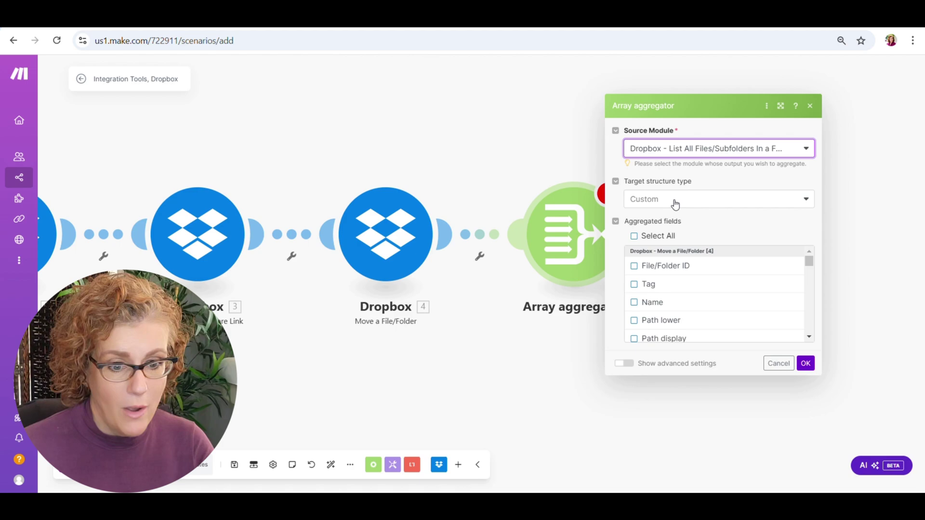
Keep Custom as target structure, tick Download Url, and save the aggregator.
click(652, 199)
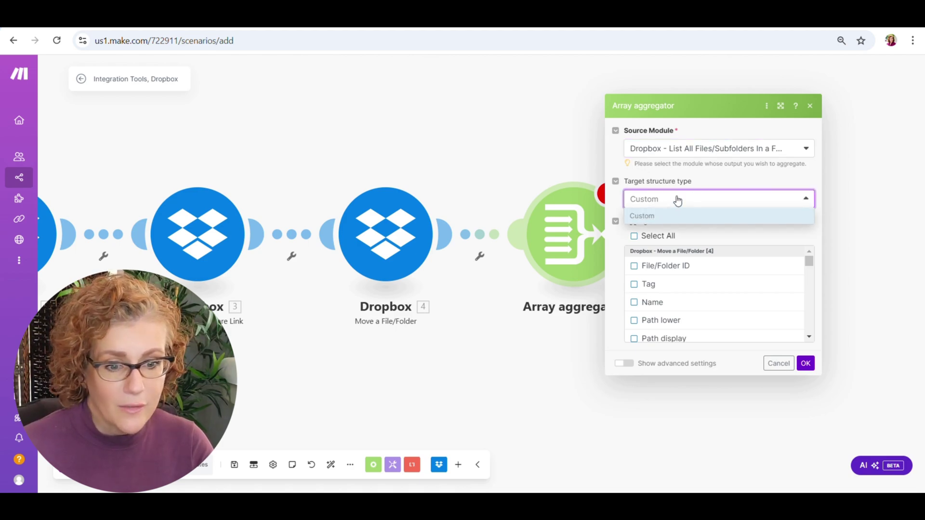
click(678, 200)
scroll(713, 284, down, 3)
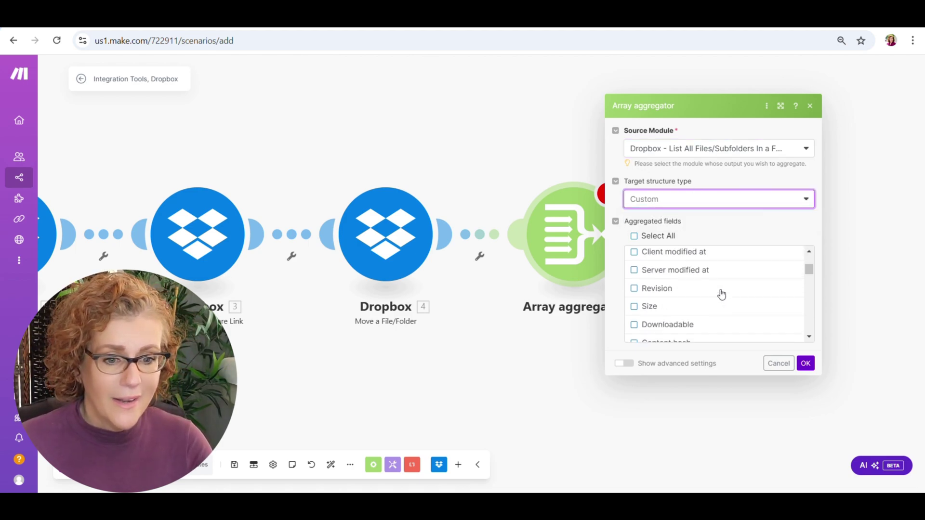
scroll(721, 295, down, 3)
scroll(718, 294, up, 5)
scroll(714, 292, down, 2)
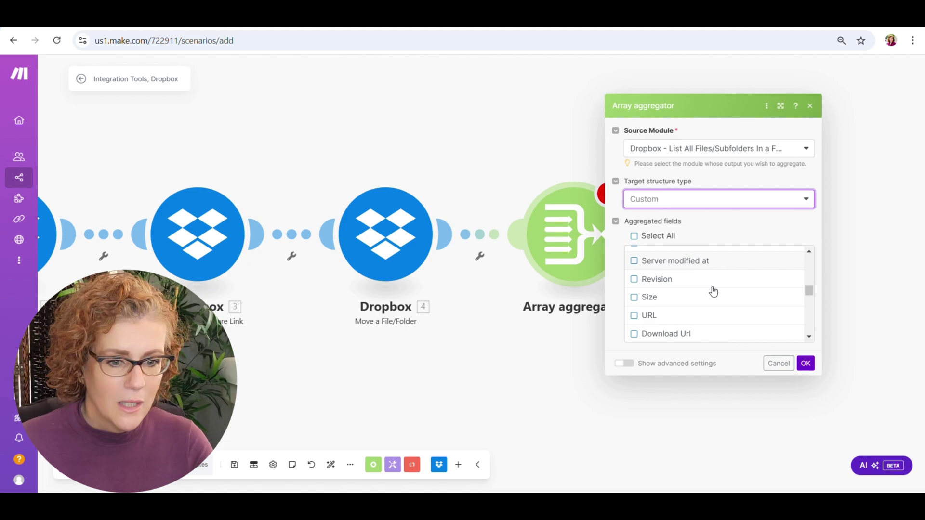
click(675, 333)
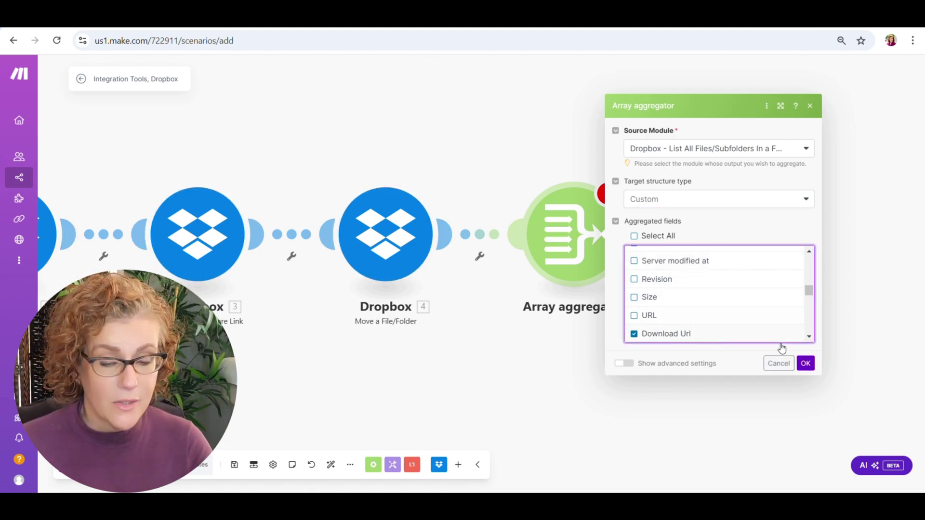
click(805, 364)
drag(535, 370, 622, 364)
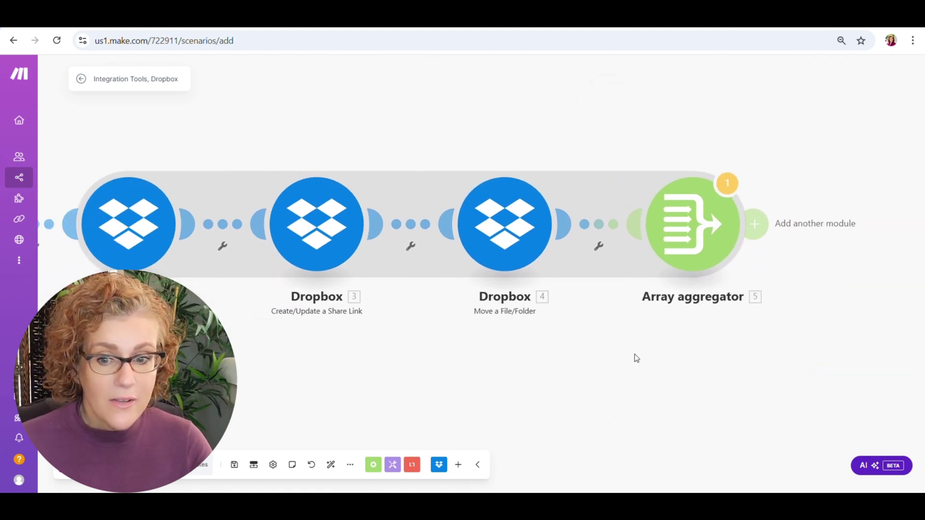
Zoom out and pan the canvas, then start a new module after the Array aggregator.
scroll(578, 353, down, 1)
scroll(569, 351, down, 1)
drag(562, 350, 559, 333)
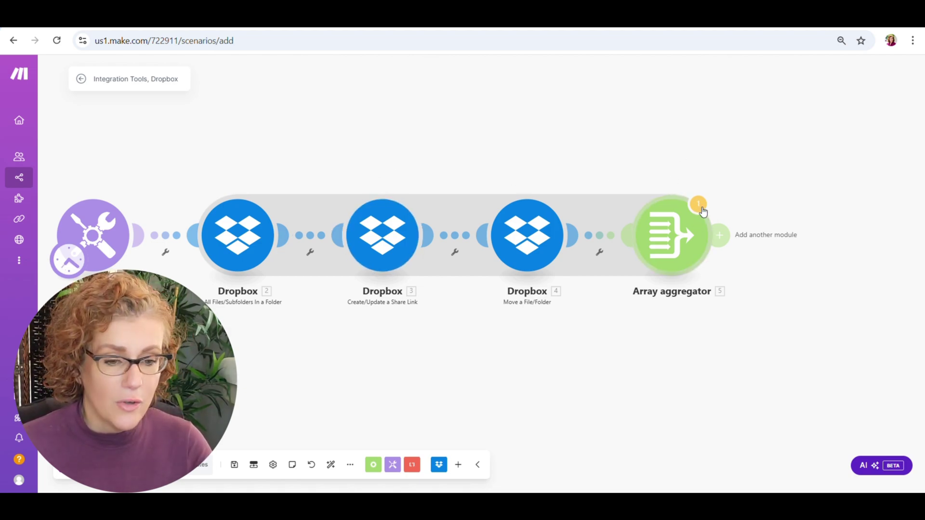
scroll(724, 336, right, 2)
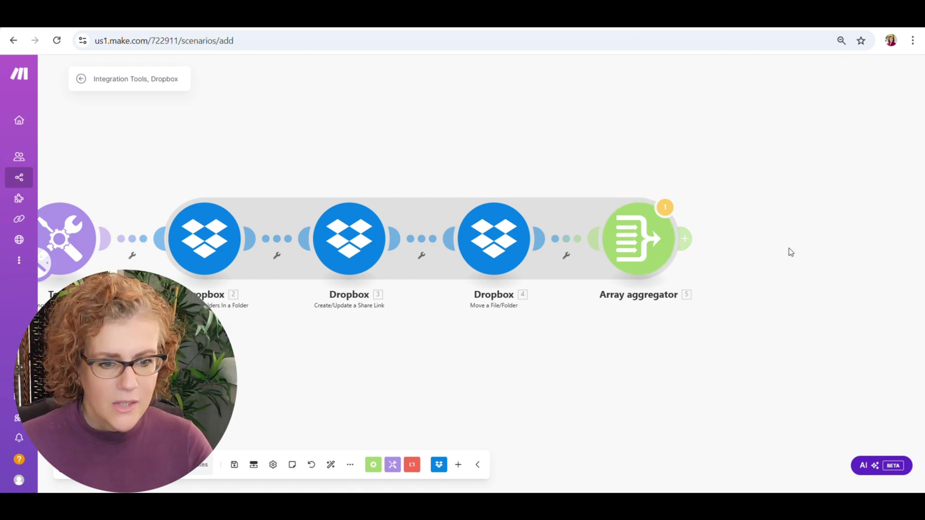
click(684, 239)
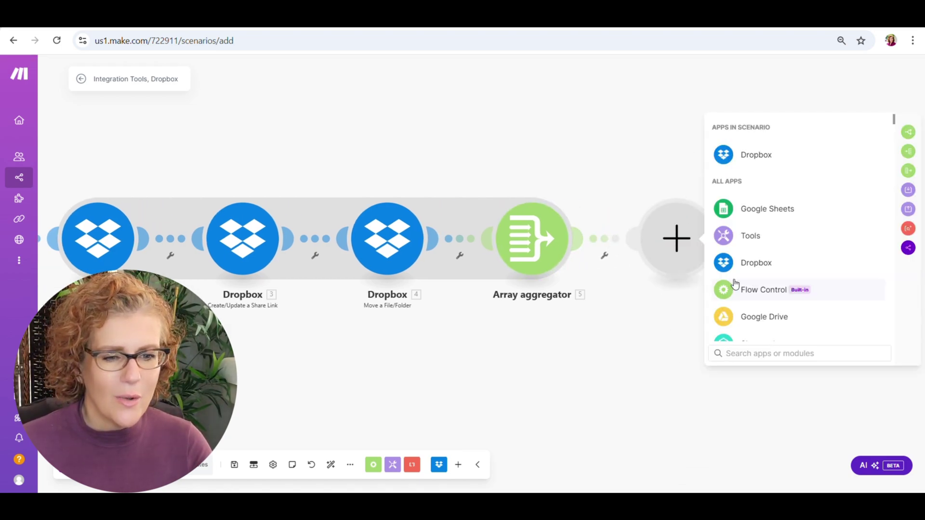
Choose the Google Sheets app and its Search Rows action for the new module.
scroll(734, 286, down, 4)
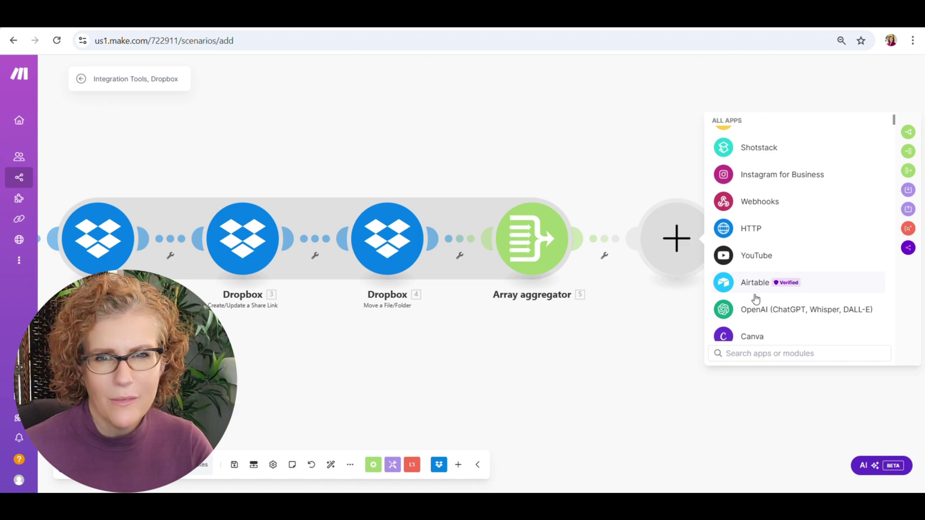
scroll(754, 299, down, 2)
scroll(753, 299, up, 6)
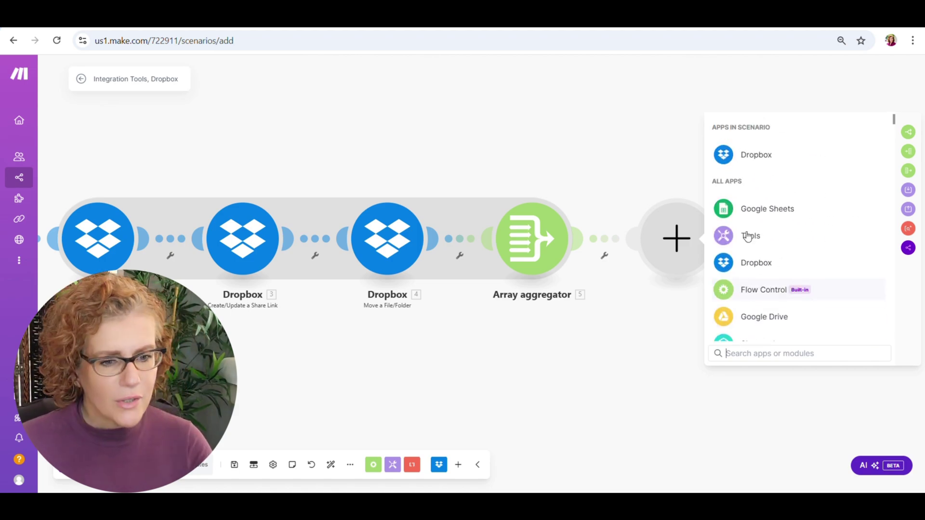
click(796, 209)
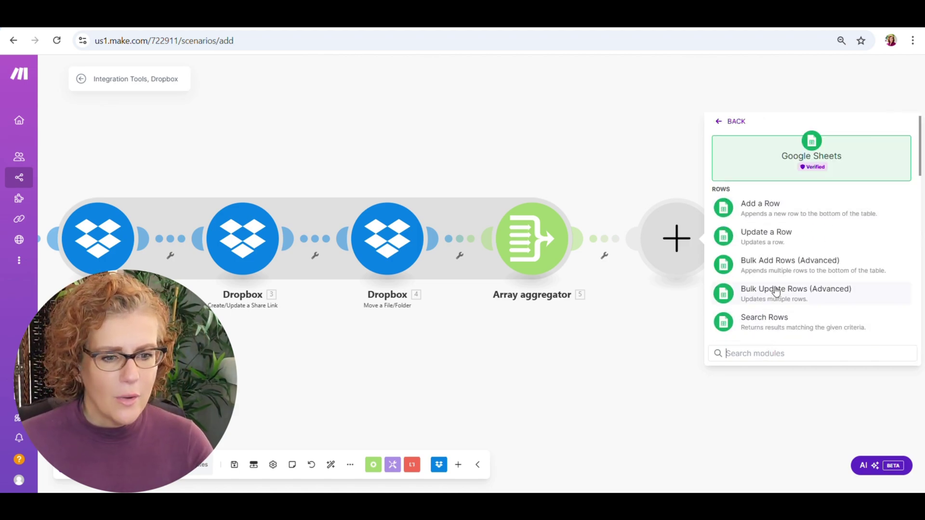
scroll(775, 291, down, 2)
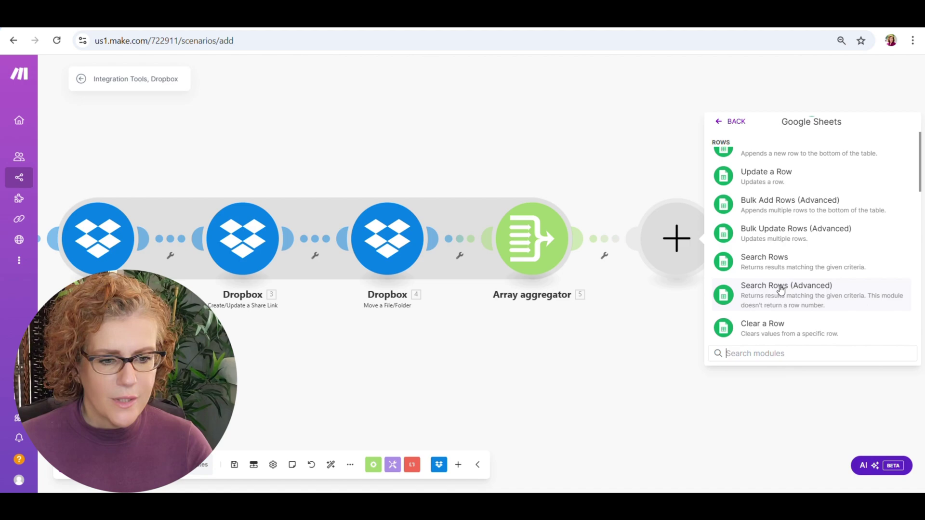
click(758, 266)
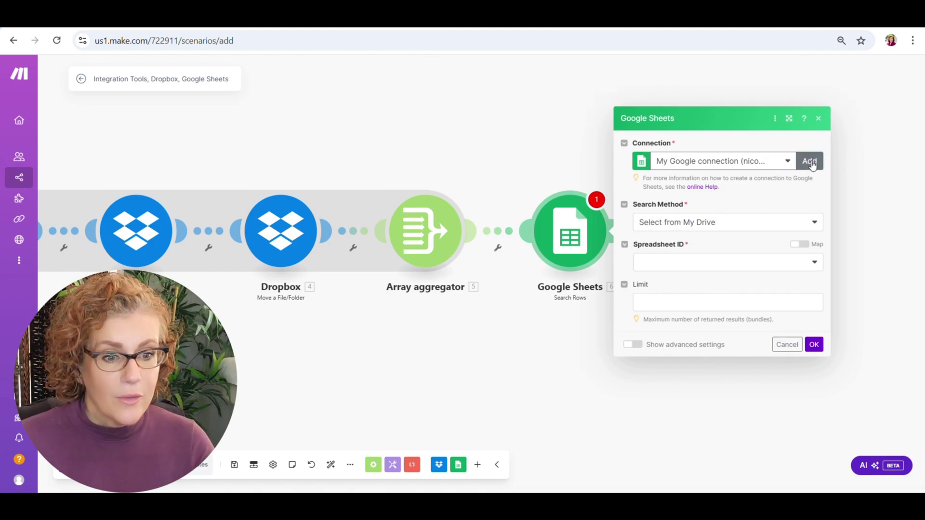
Point Search Rows at the Carousels spreadsheet, Sheet1, column range A-Z.
click(704, 266)
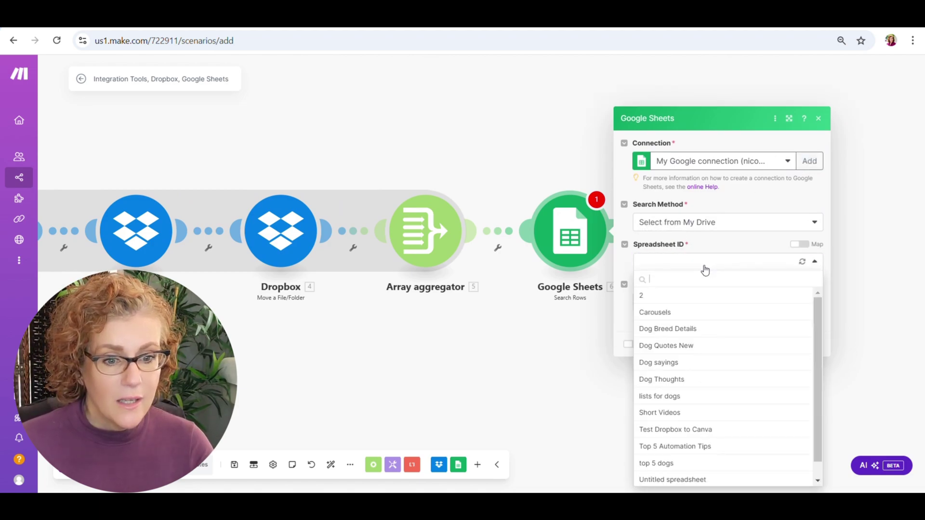
click(656, 313)
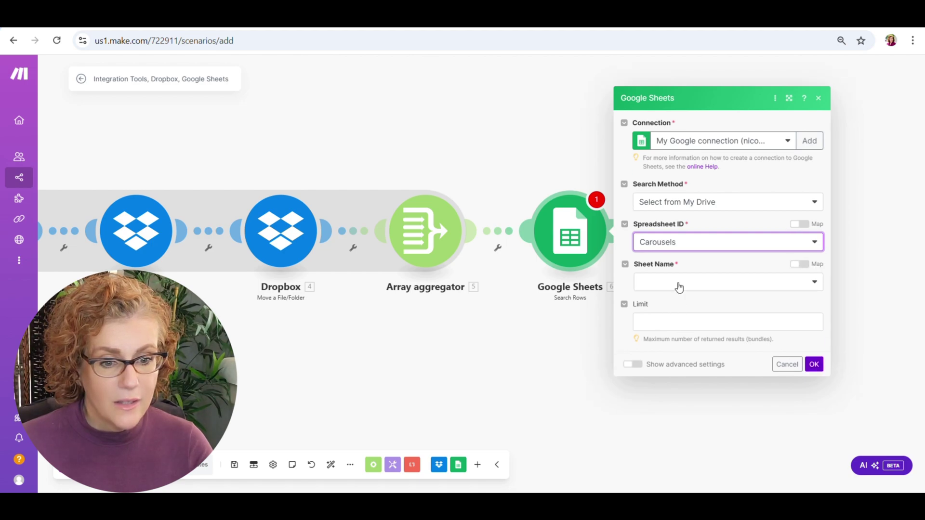
click(680, 287)
click(675, 304)
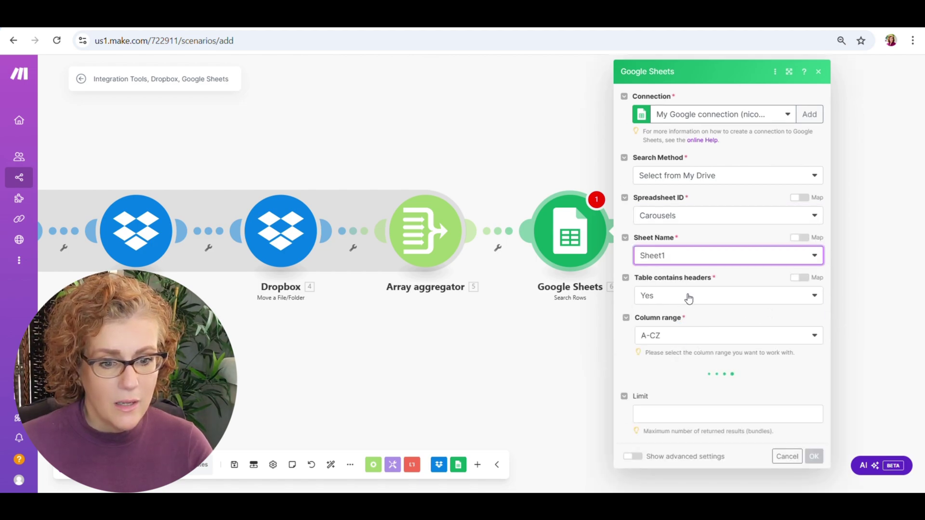
click(670, 340)
click(669, 371)
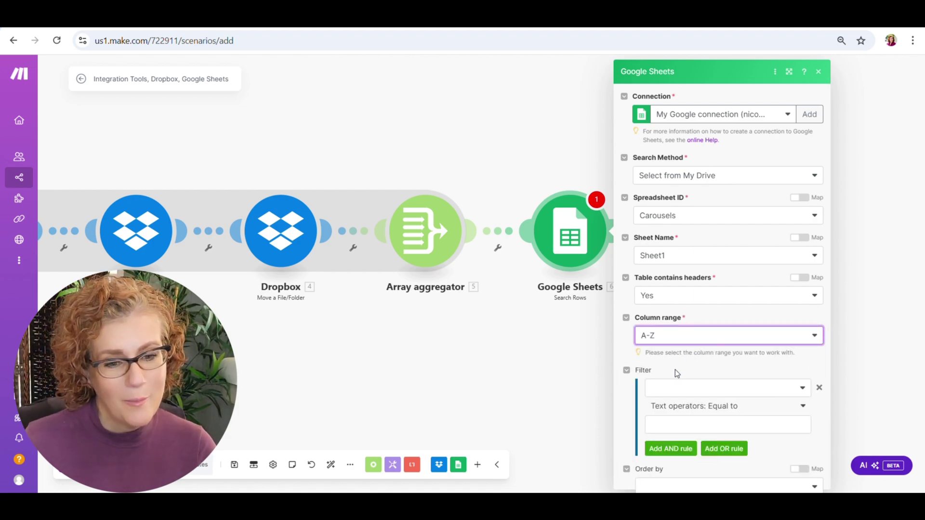
Order results by Row number as a Number, limit to 1, and save.
scroll(675, 369, down, 3)
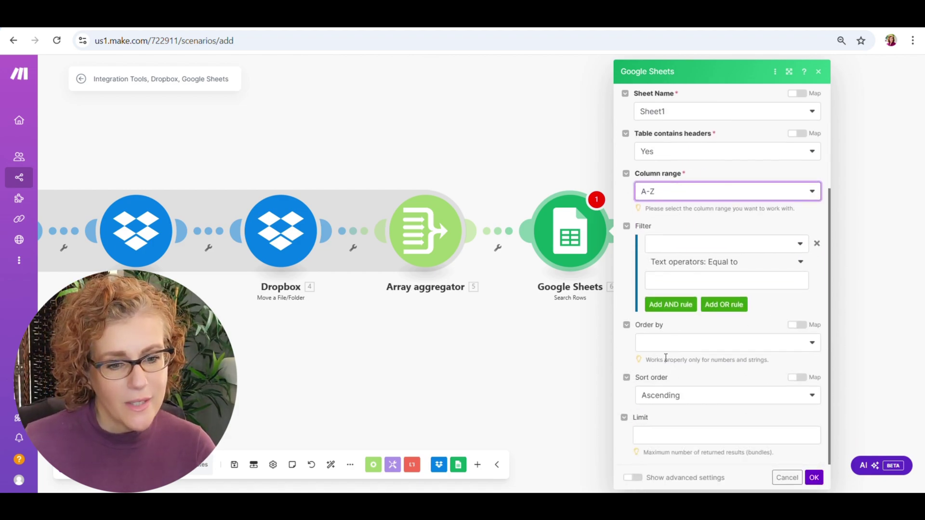
click(647, 344)
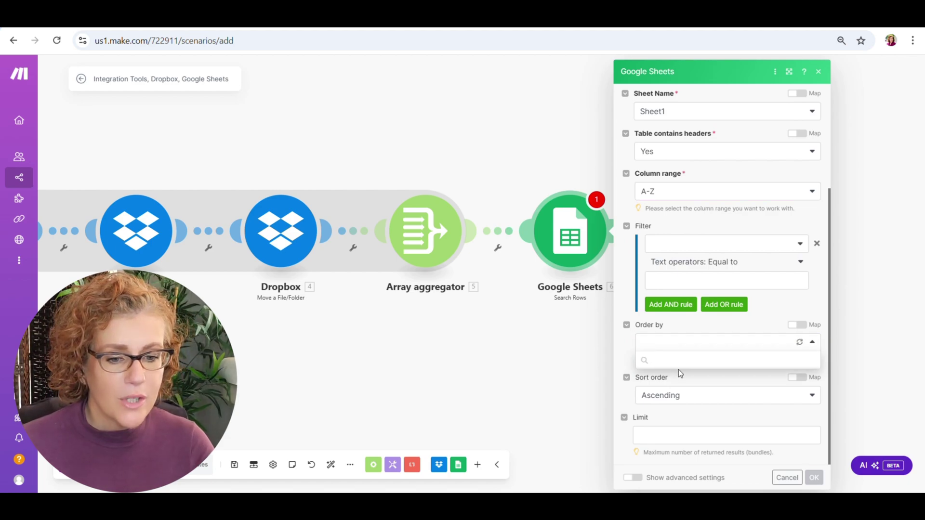
click(664, 394)
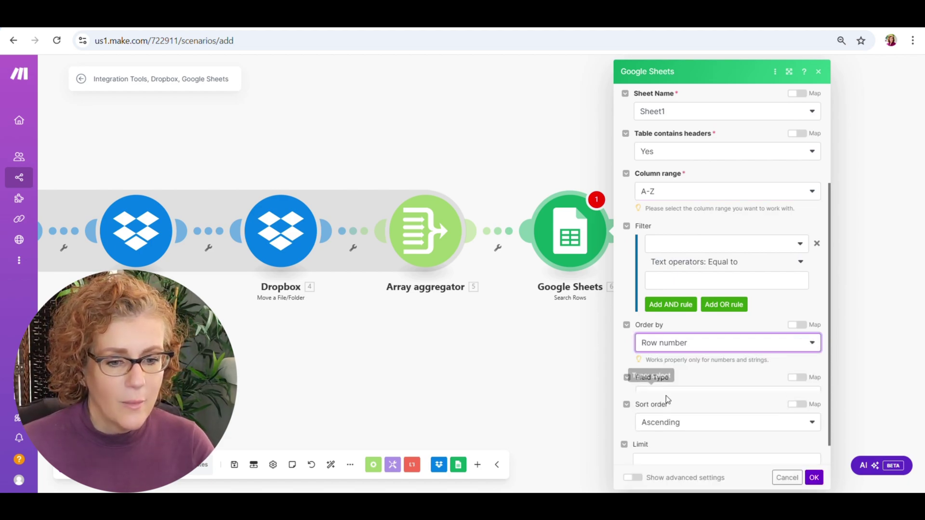
click(690, 398)
click(660, 426)
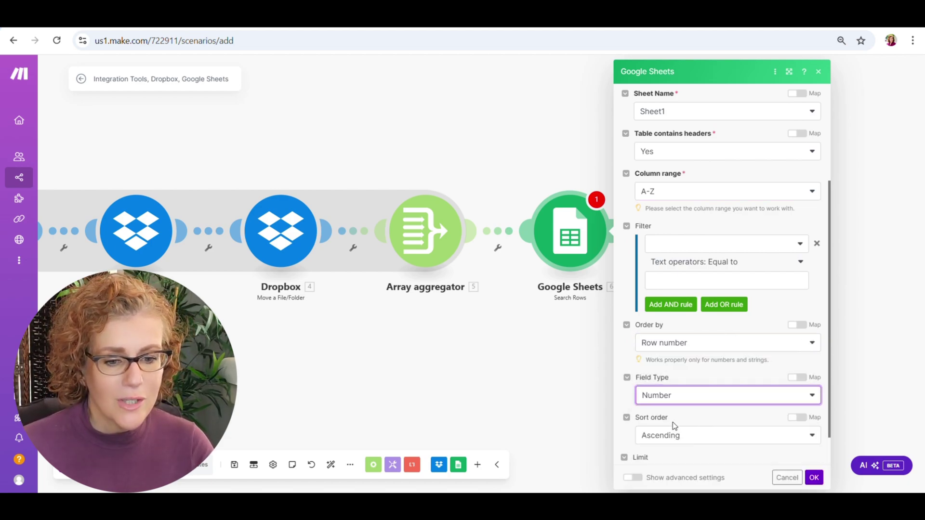
scroll(679, 420, down, 1)
click(670, 436)
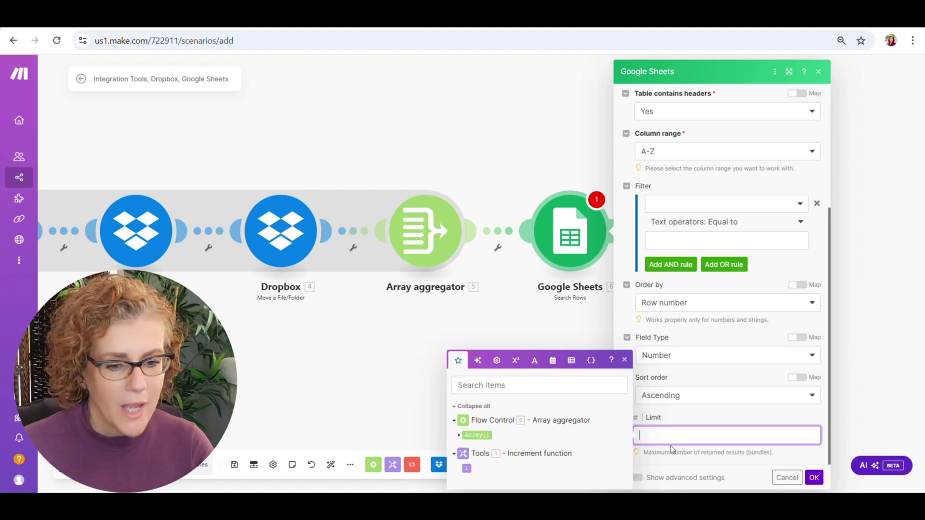
text(1)
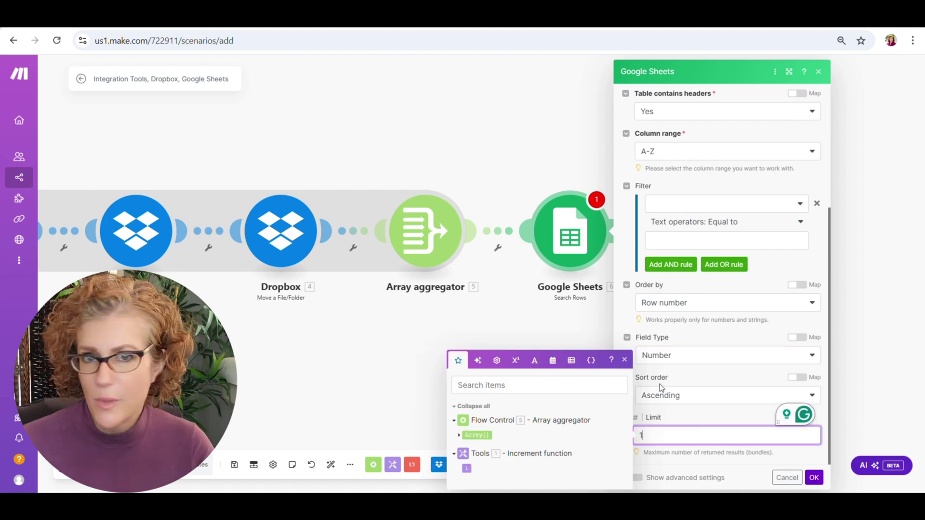
click(814, 478)
Add a Google Sheets Get a Cell module after Search Rows.
drag(722, 328, 657, 345)
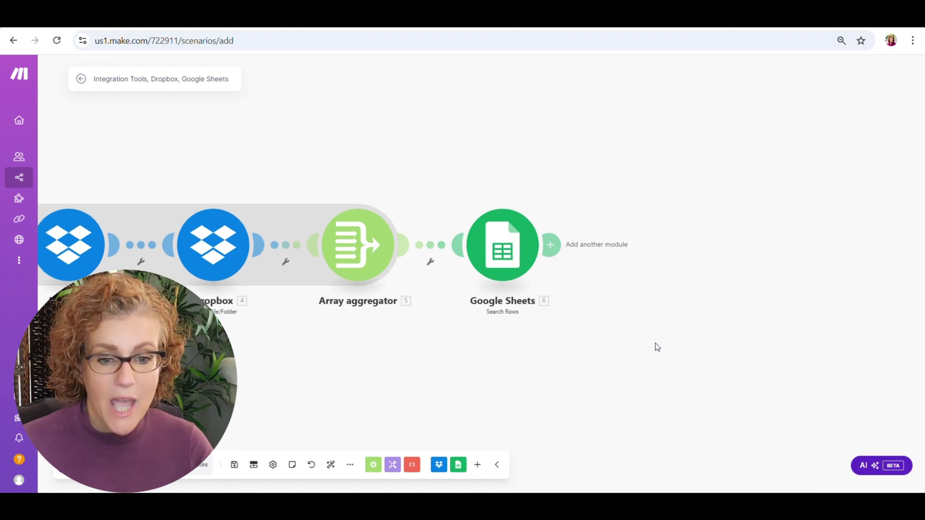
click(574, 244)
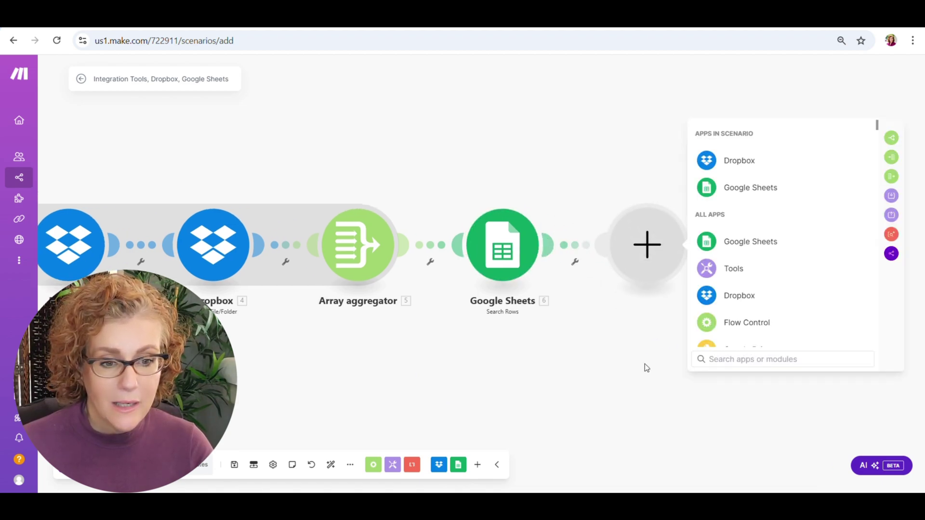
click(750, 187)
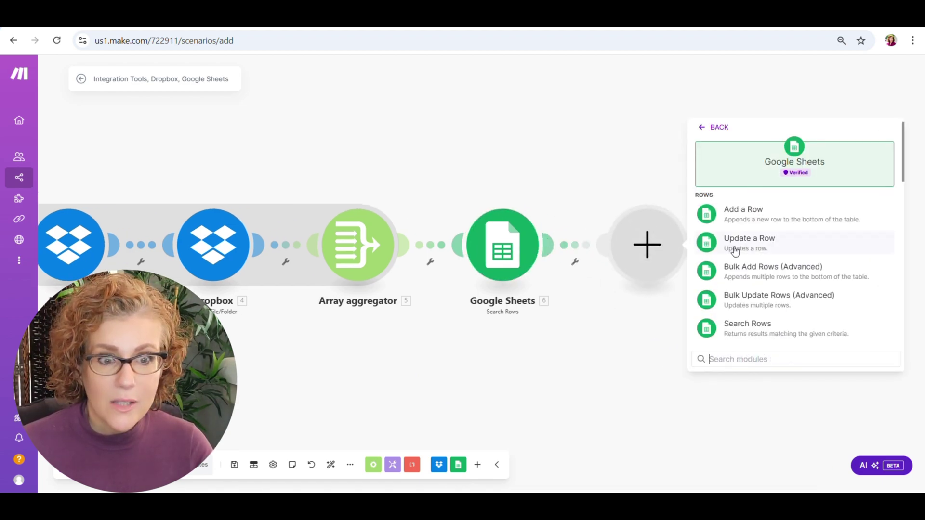
scroll(770, 291, down, 3)
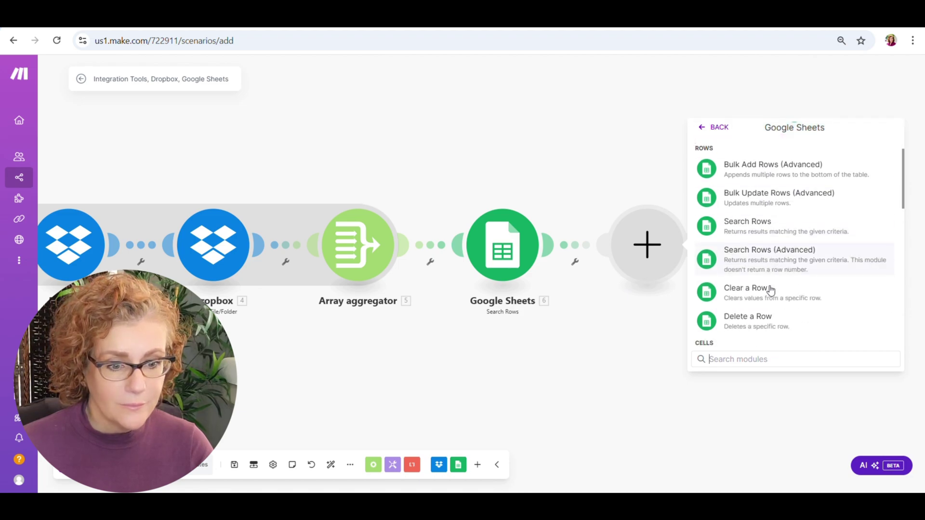
scroll(771, 292, down, 2)
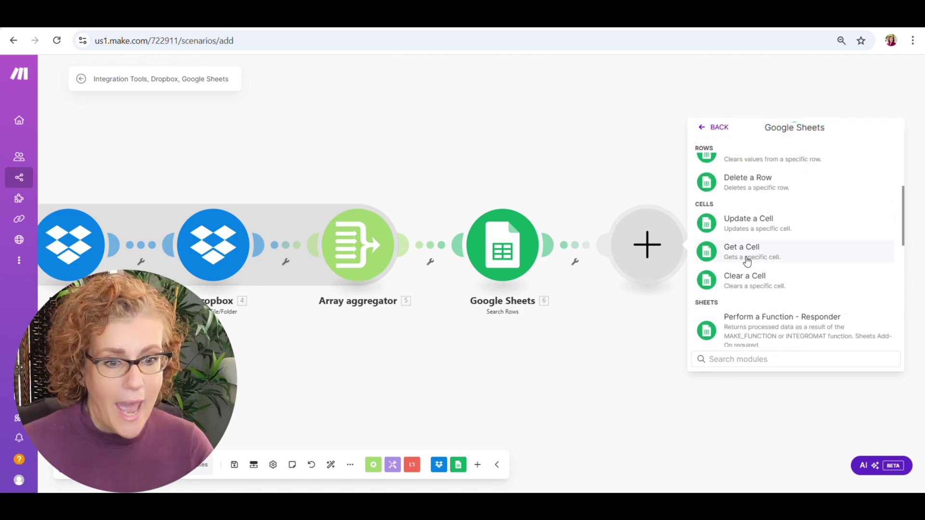
click(748, 257)
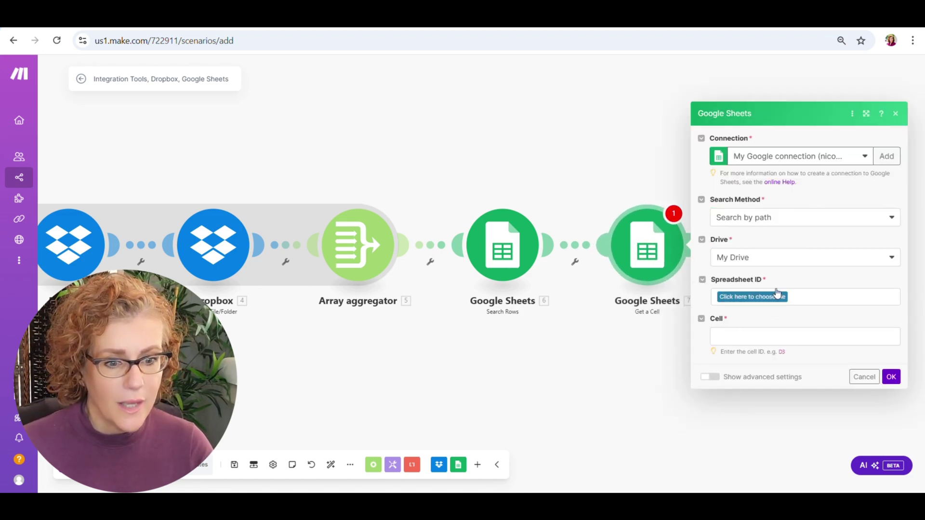
Read Carousels Sheet1 at cell n plus the incremented row number, and save.
click(768, 297)
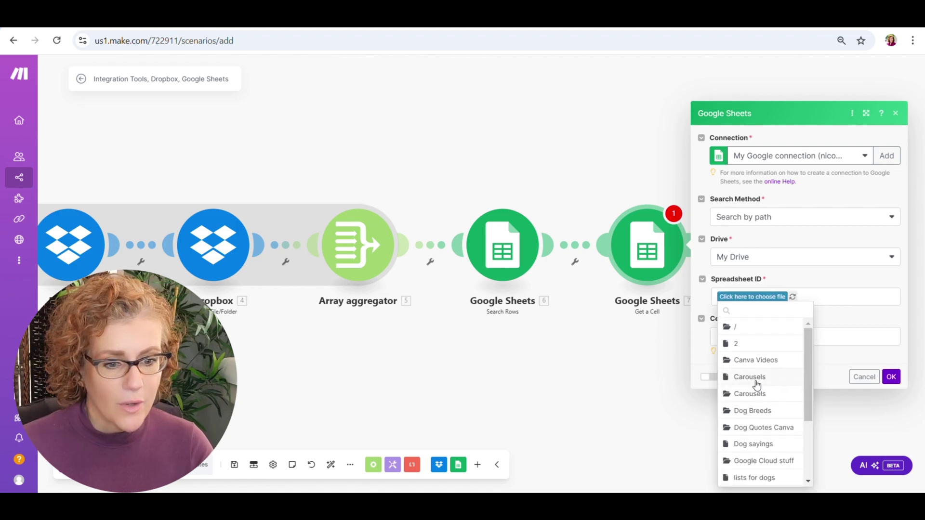
click(749, 377)
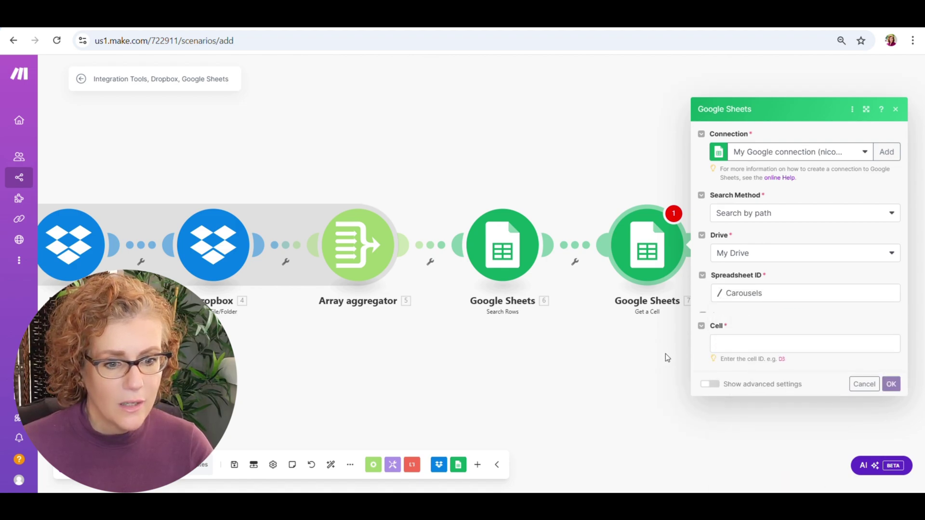
click(770, 316)
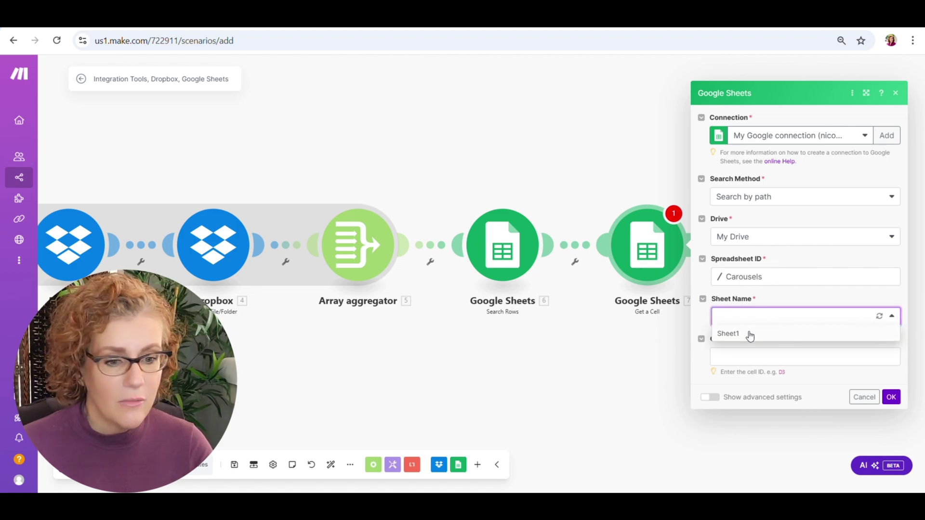
click(750, 334)
click(756, 355)
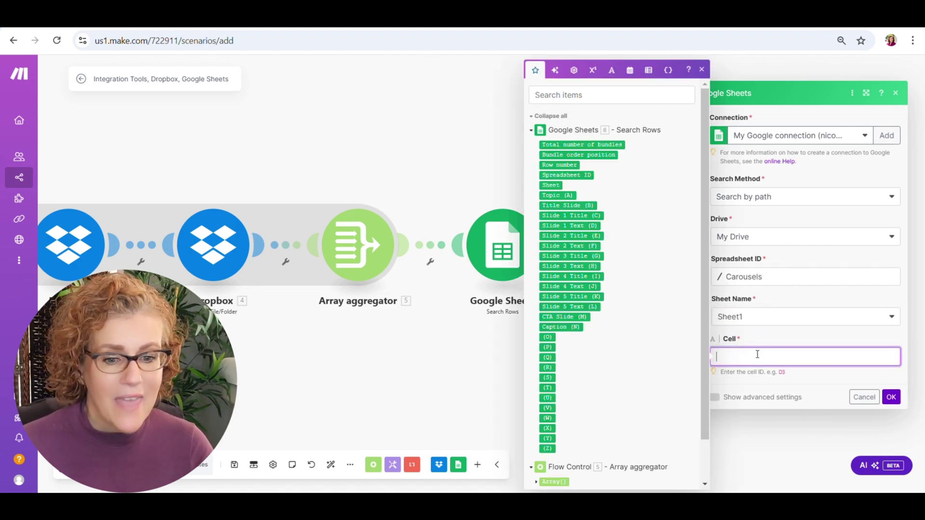
click(568, 327)
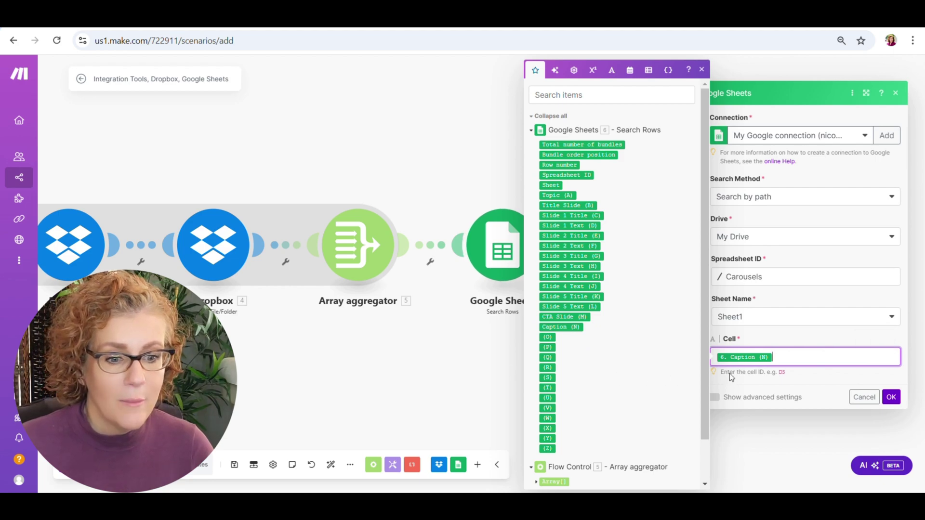
key(BackSpace)
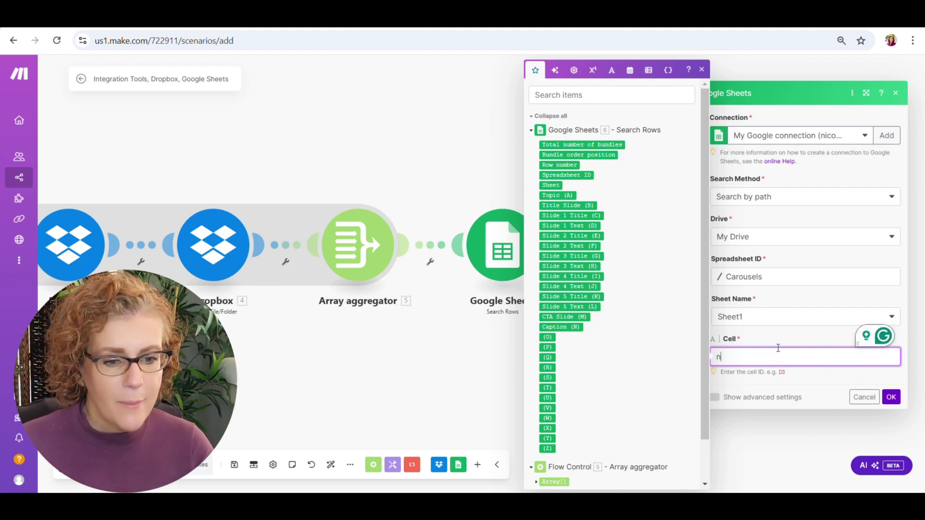
scroll(596, 383, down, 2)
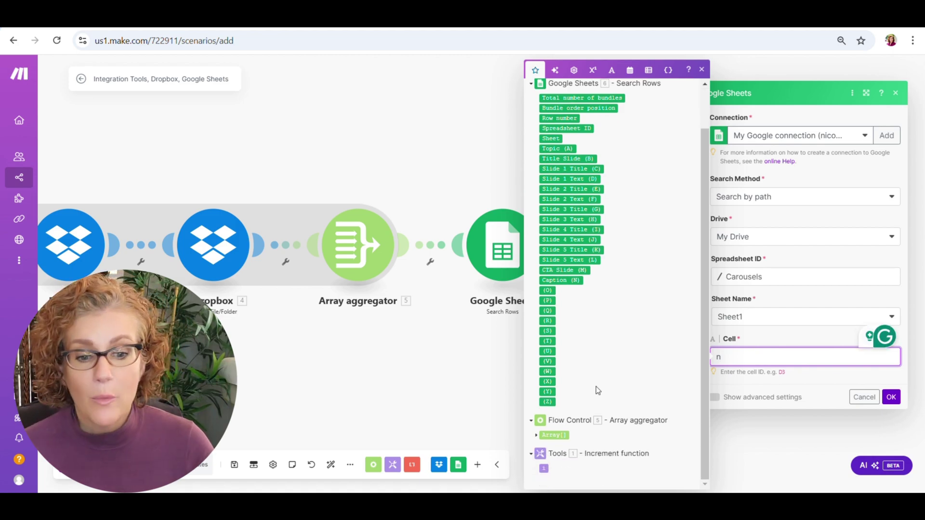
click(545, 469)
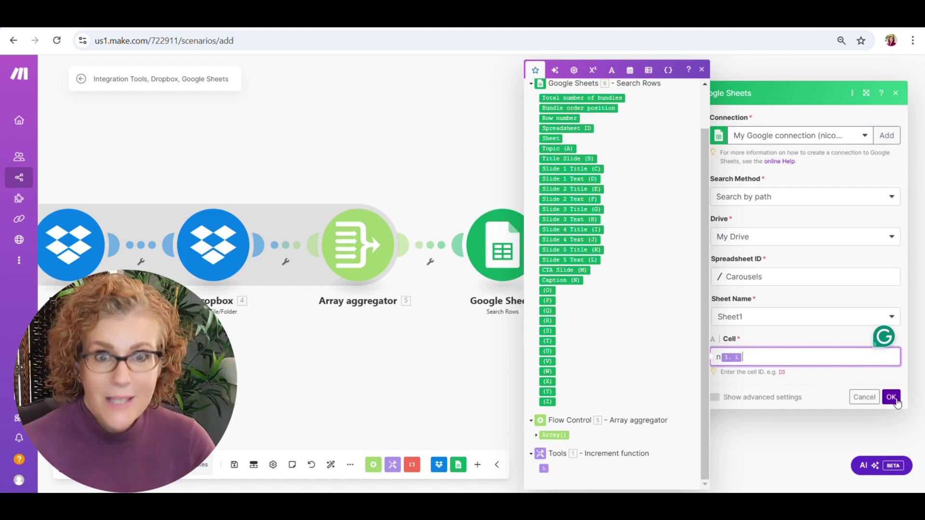
click(891, 397)
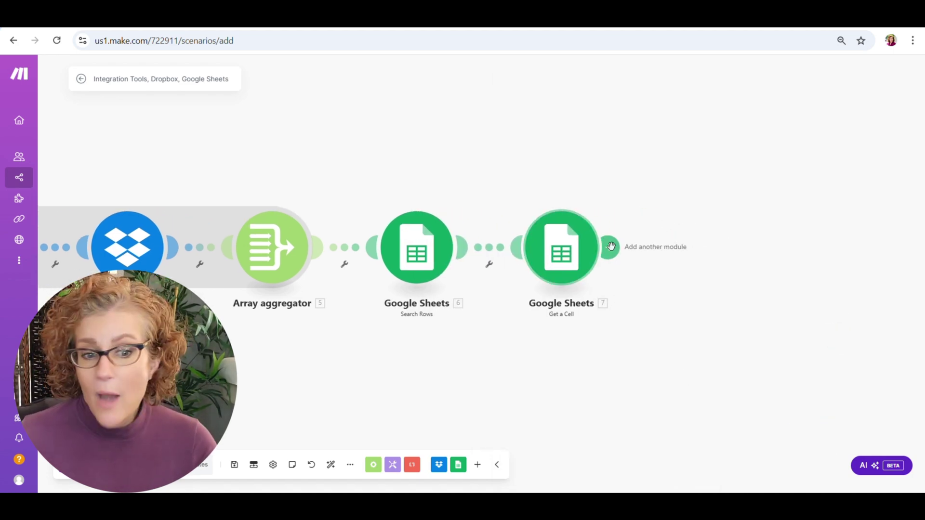
Add an Instagram for Business Create a Carousel Post module after Get a Cell.
click(624, 248)
scroll(764, 292, down, 3)
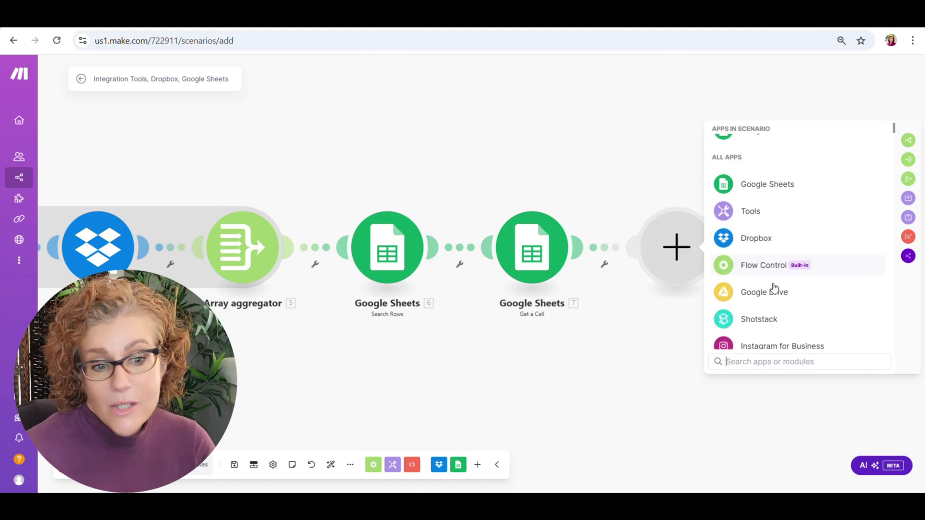
click(774, 288)
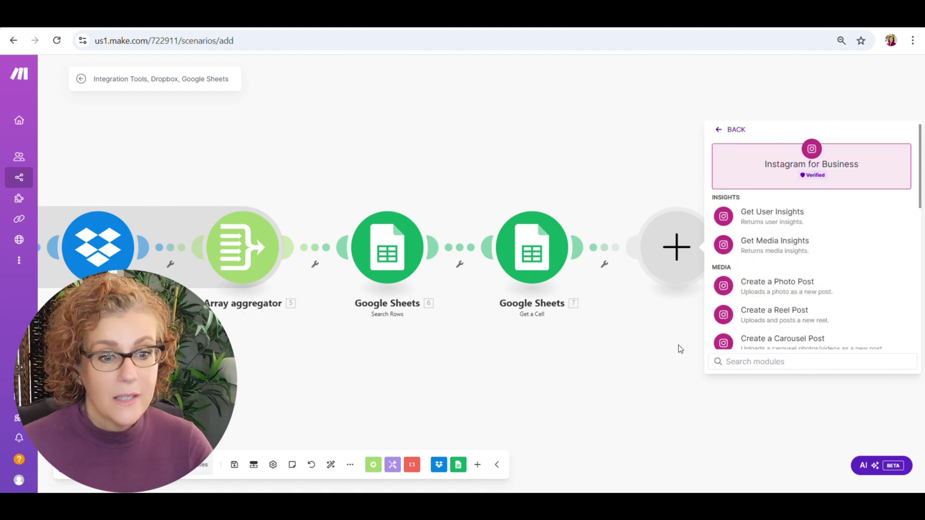
scroll(831, 294, down, 2)
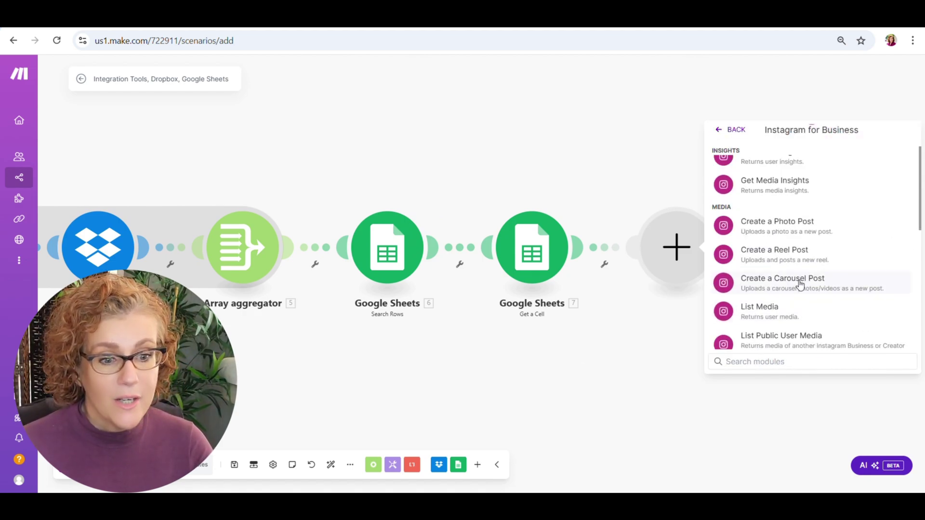
click(723, 283)
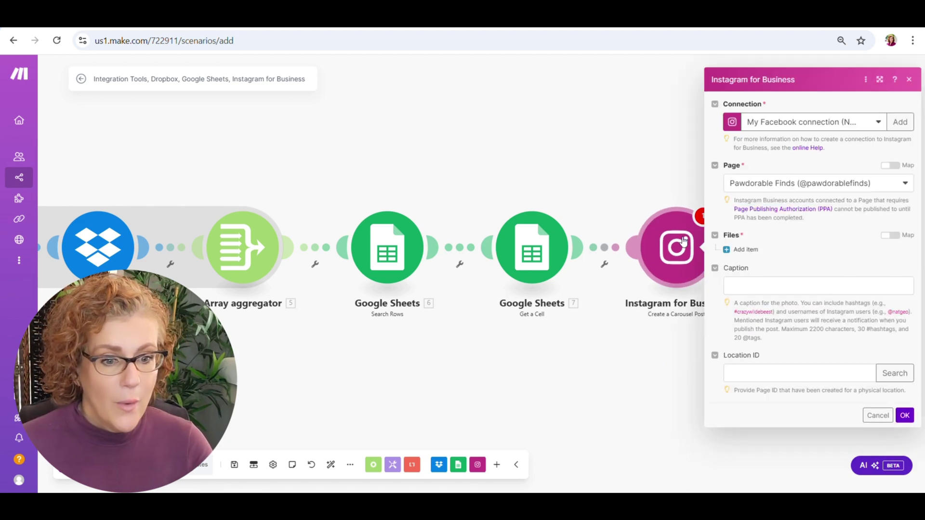
Map Files to 5. Array[] and Caption to 7. Value, then save the post module.
click(896, 235)
click(807, 250)
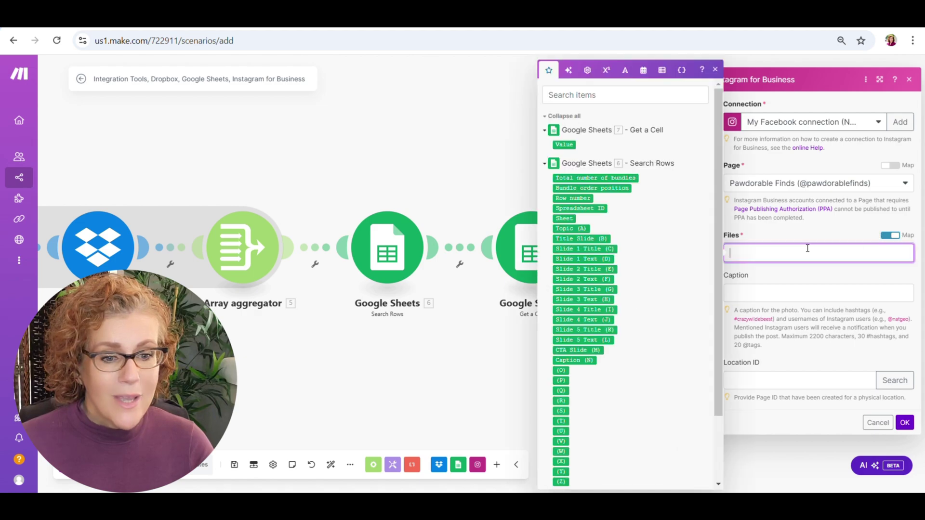
scroll(643, 329, down, 2)
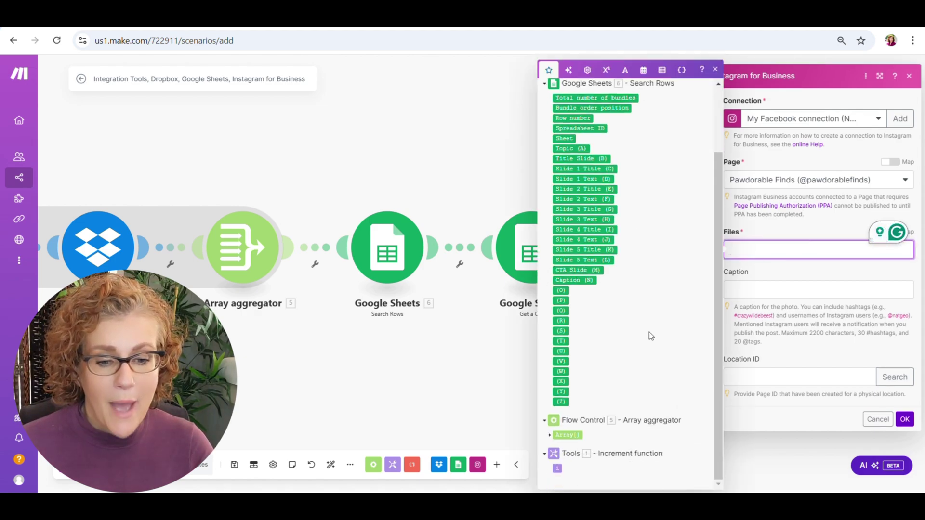
click(570, 433)
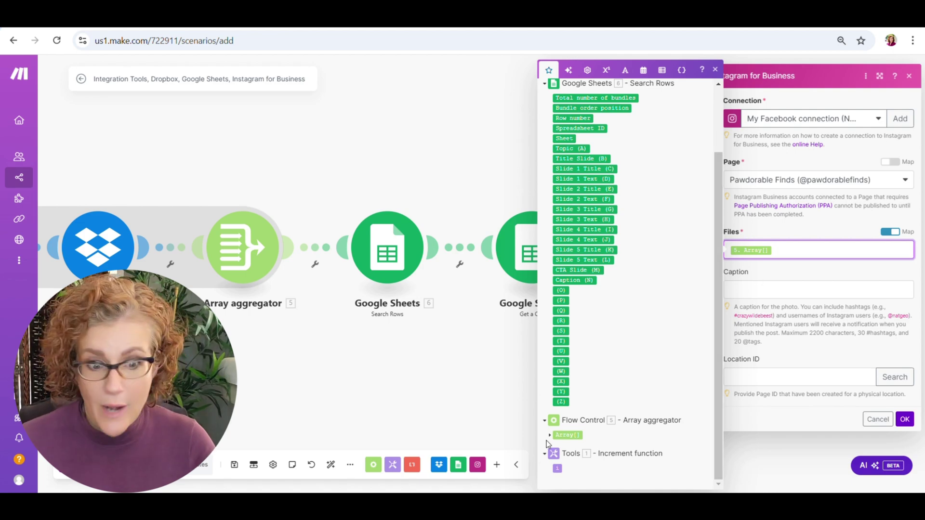
click(550, 435)
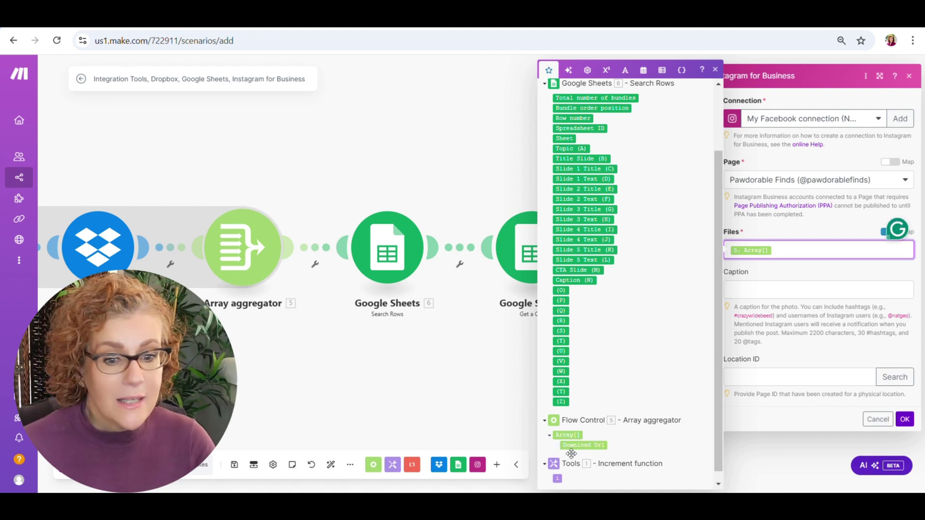
click(549, 435)
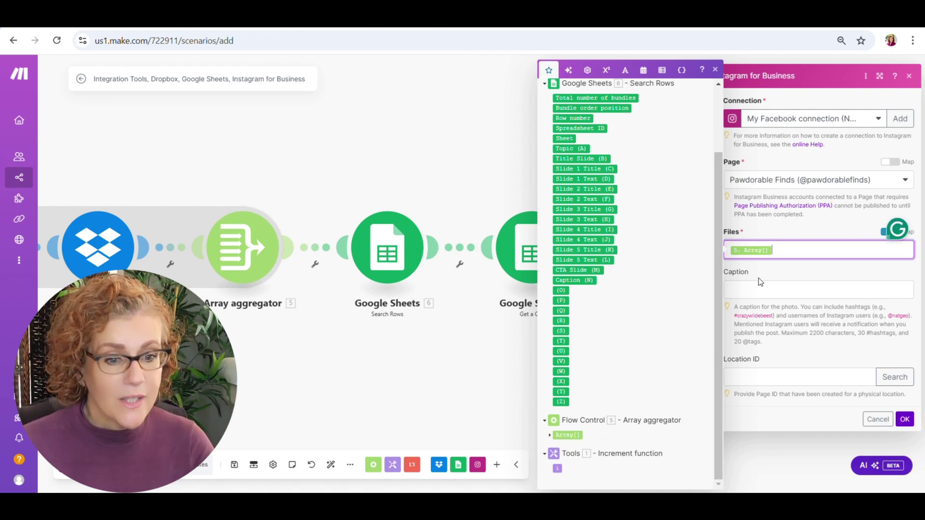
click(773, 289)
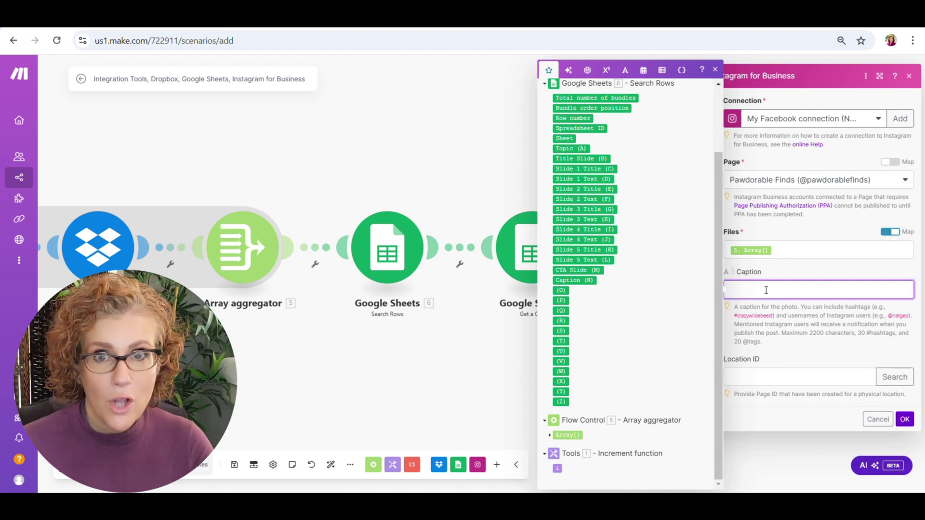
scroll(626, 306, up, 2)
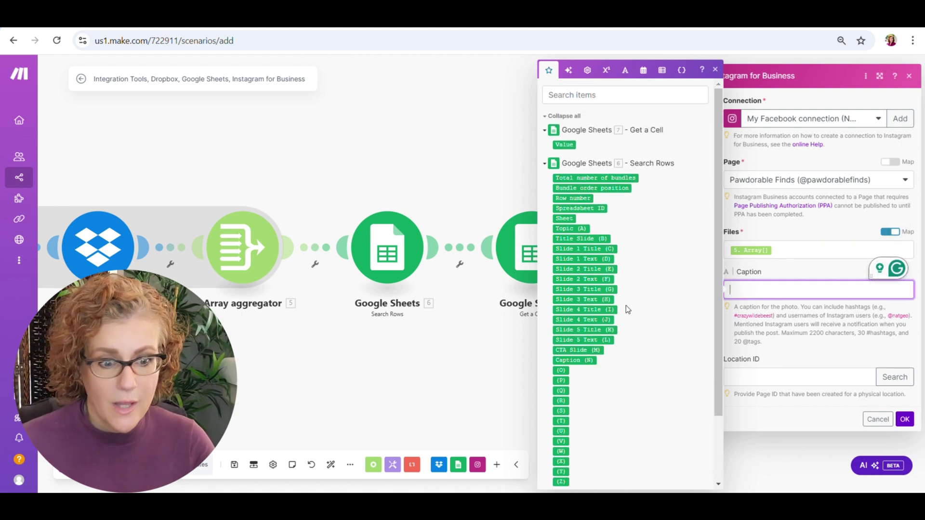
click(564, 144)
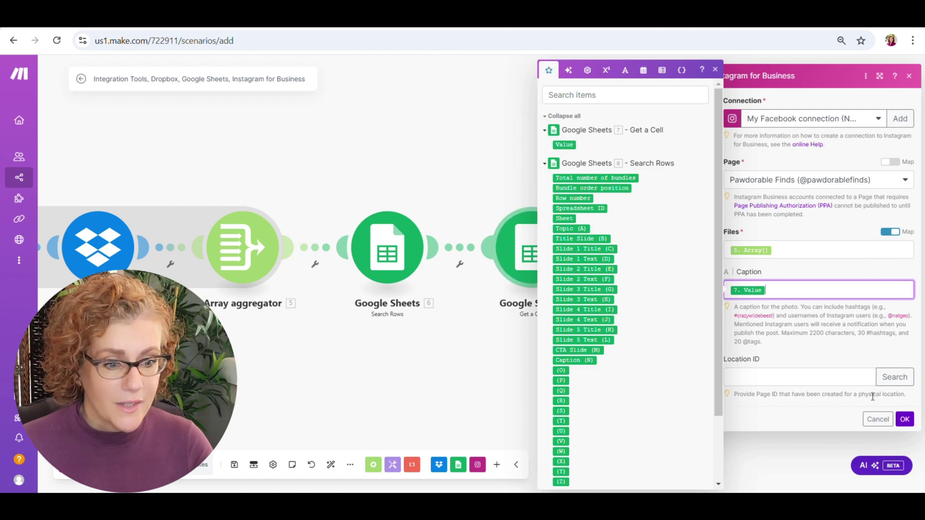
click(906, 421)
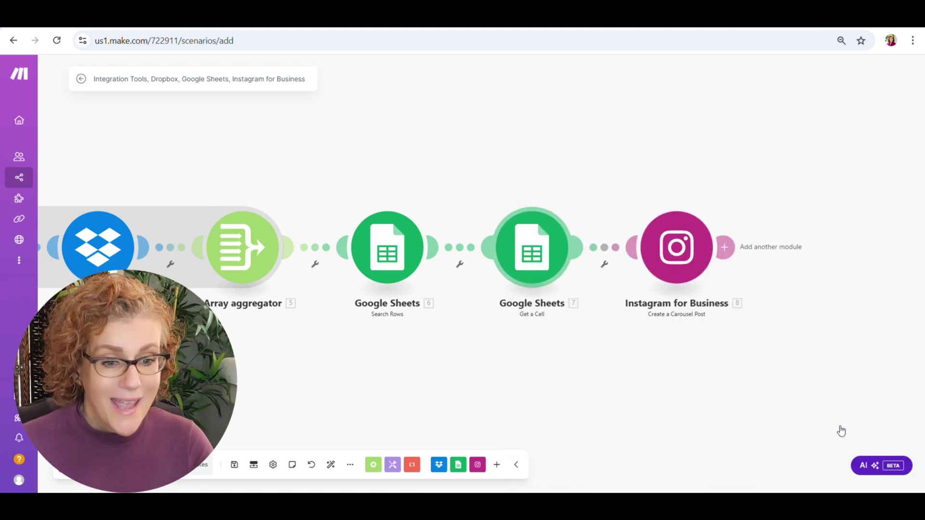
scroll(585, 369, down, 3)
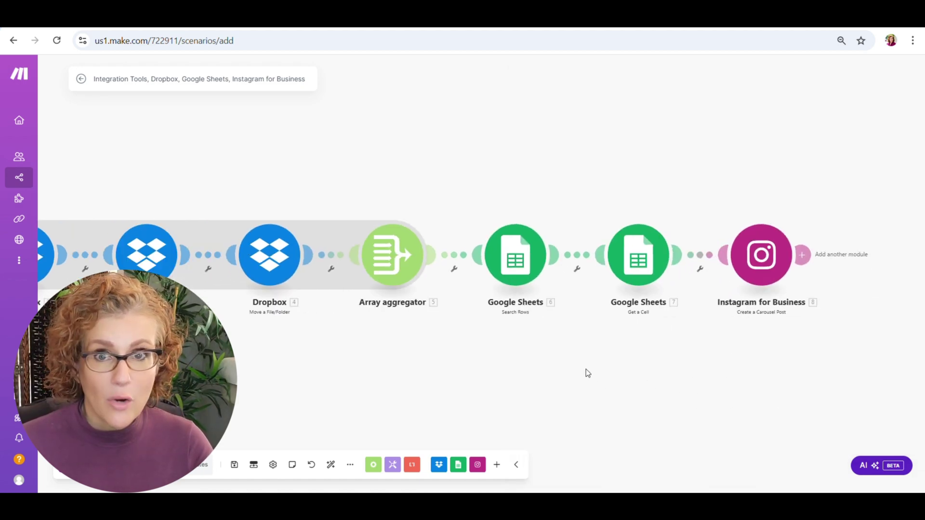
drag(489, 382, 550, 363)
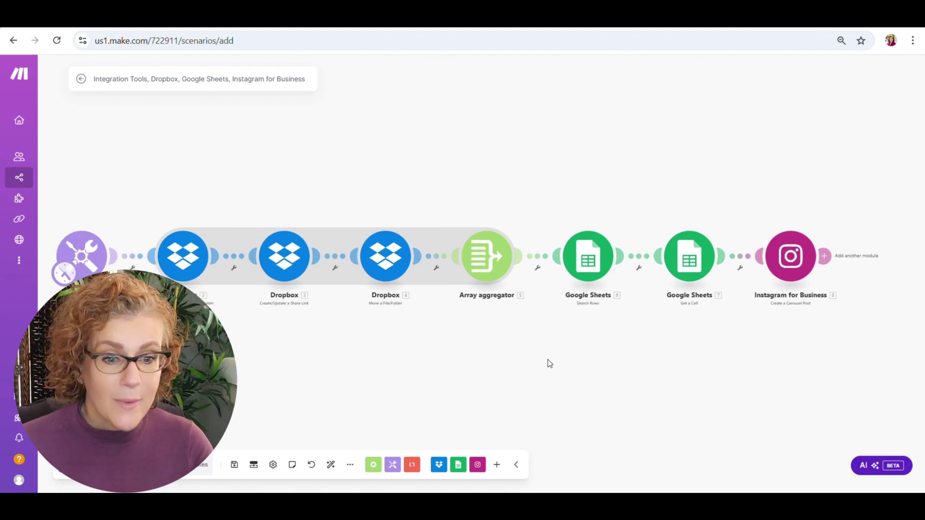
Set the aggregator to the Instagram carousel structure, Media Type Image, Photo URL from 3. Download Url.
click(480, 253)
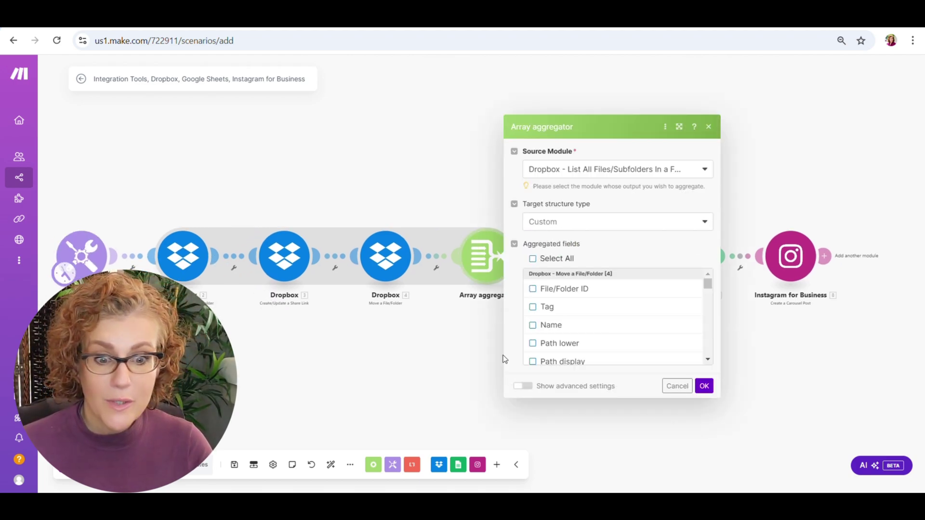
click(554, 222)
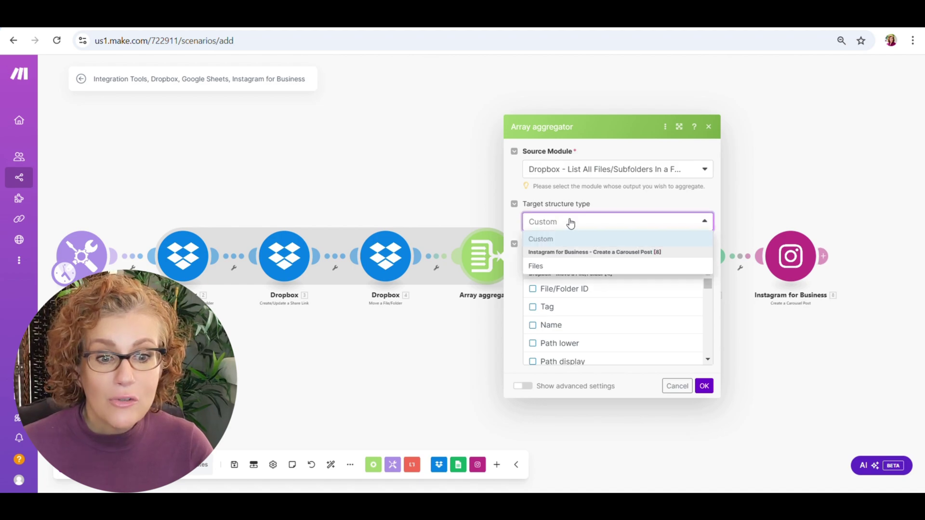
click(544, 269)
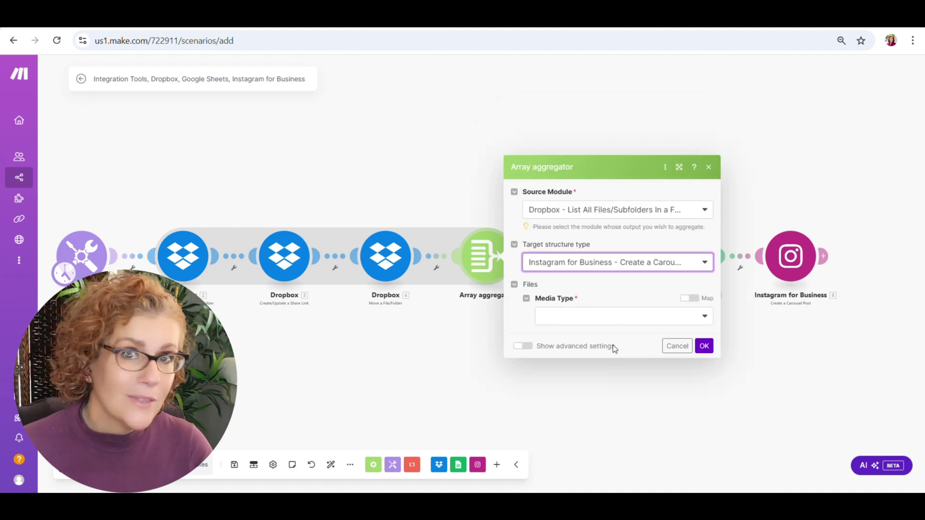
click(596, 318)
click(551, 334)
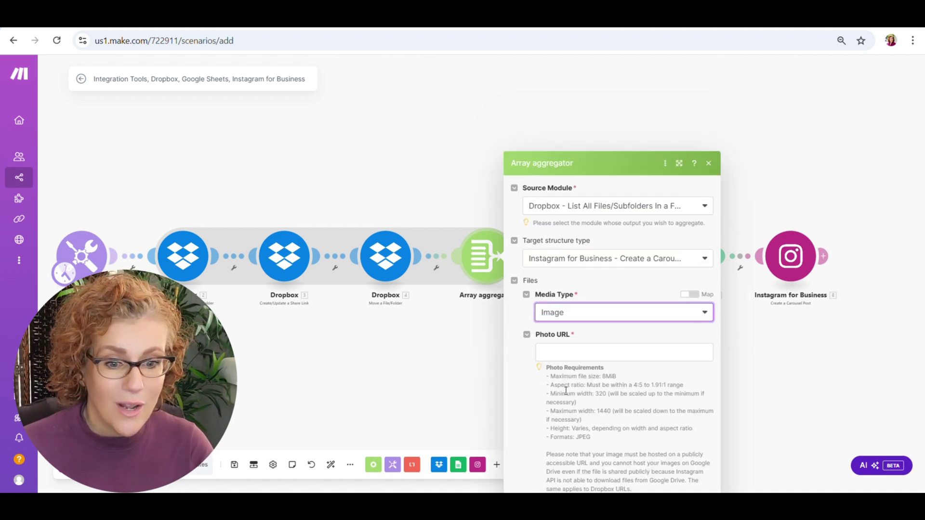
click(603, 265)
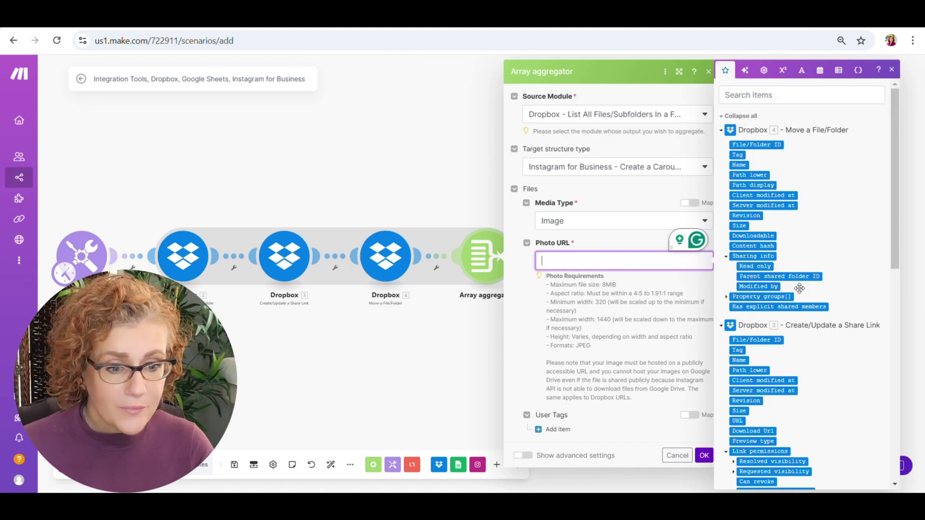
scroll(826, 369, down, 1)
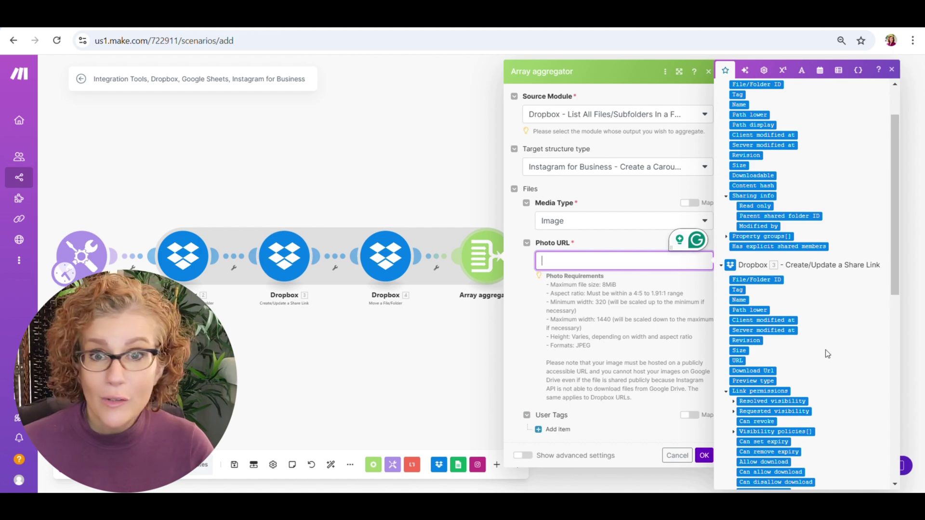
click(765, 371)
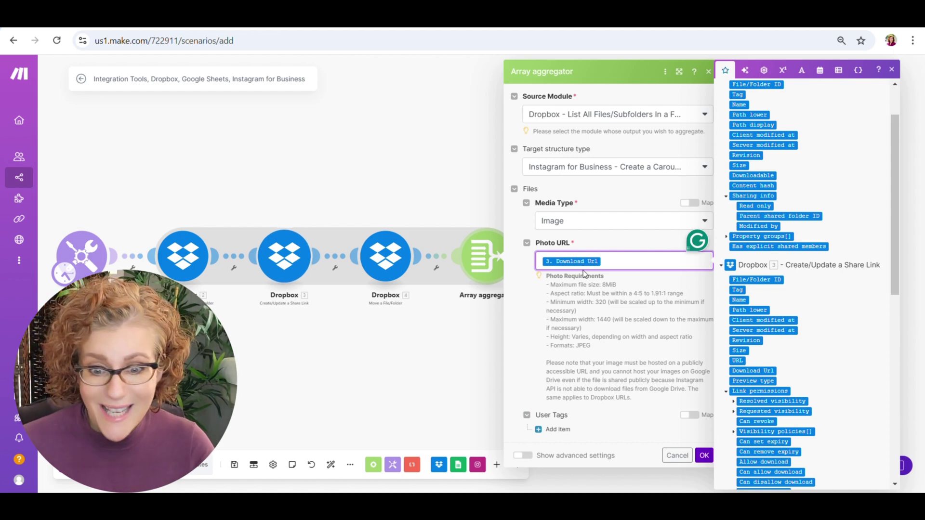
click(704, 455)
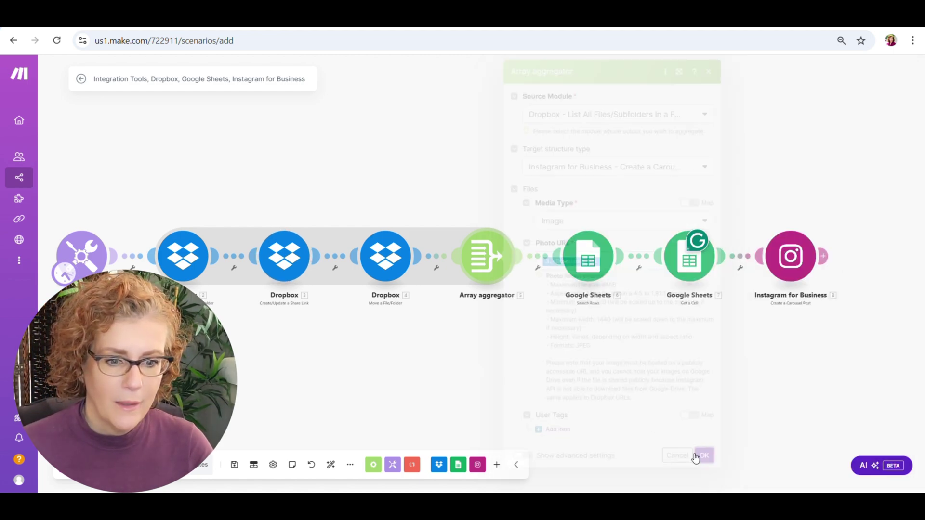
click(792, 257)
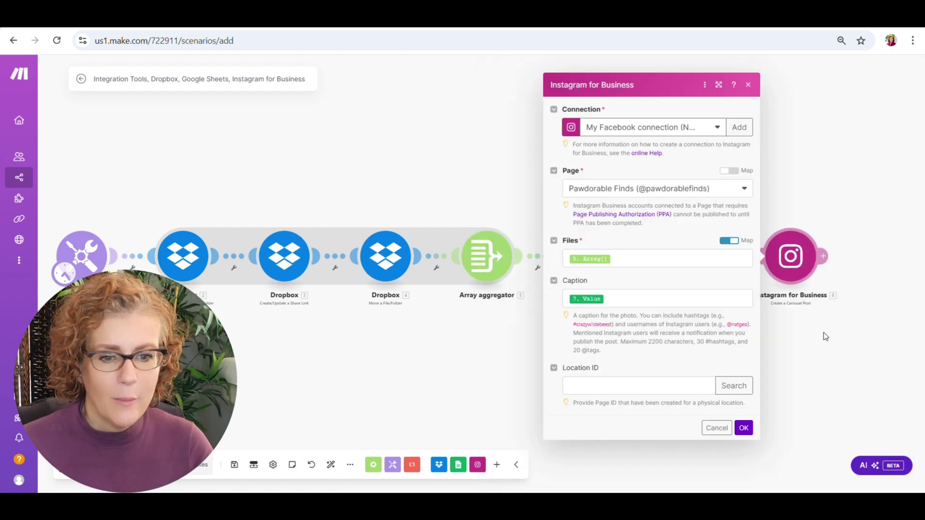
click(635, 258)
scroll(429, 337, down, 3)
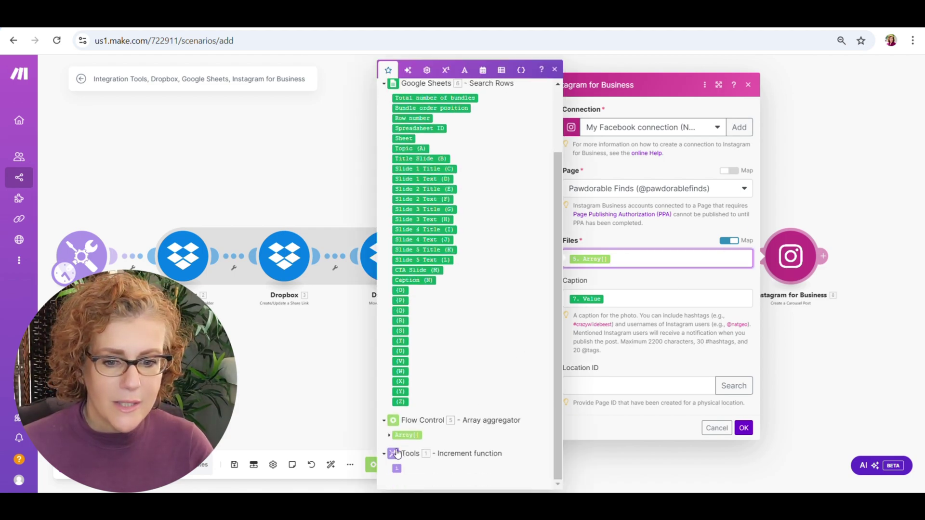
click(389, 435)
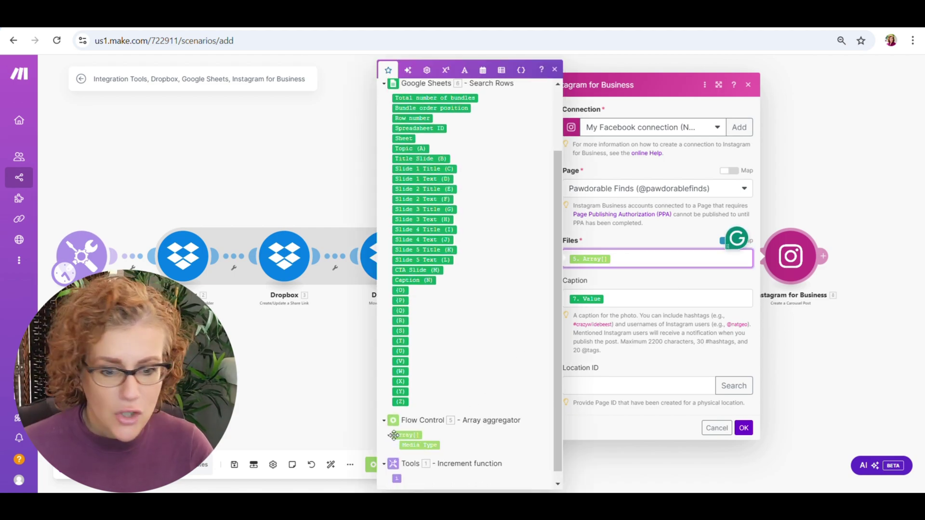
click(390, 435)
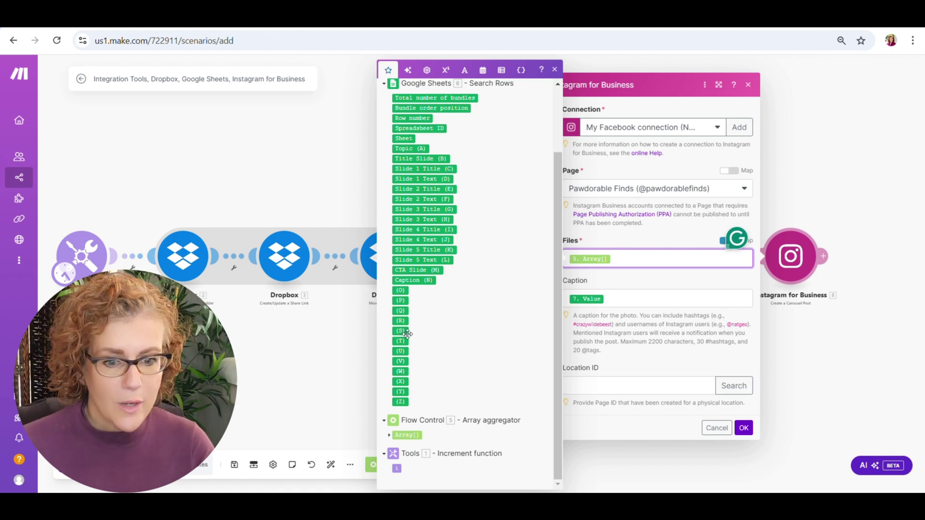
click(744, 428)
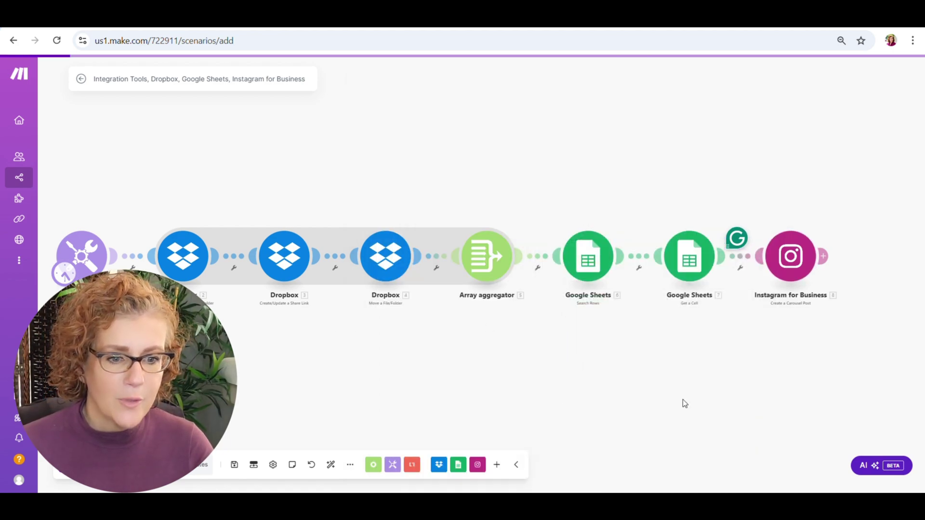
Rename the scenario to 'Carousels to IG from Dropbox' and save it.
click(179, 79)
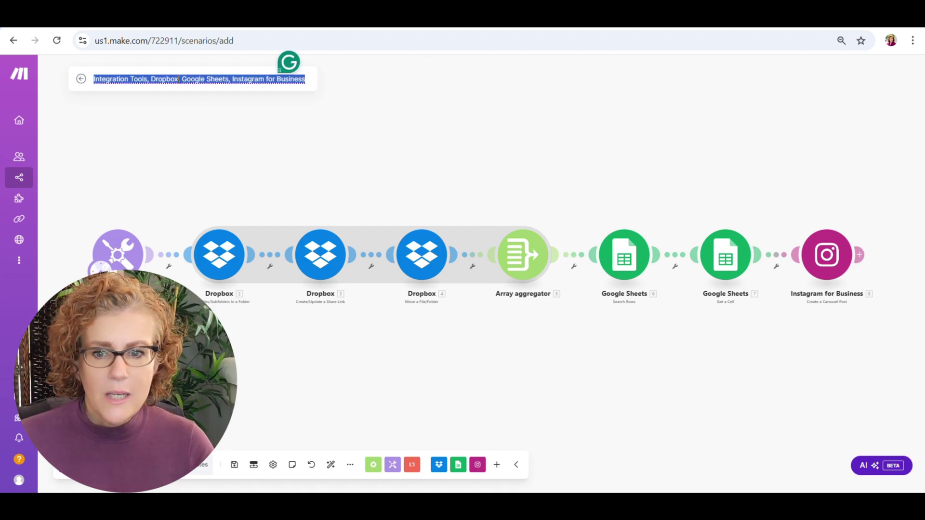
text(Caro)
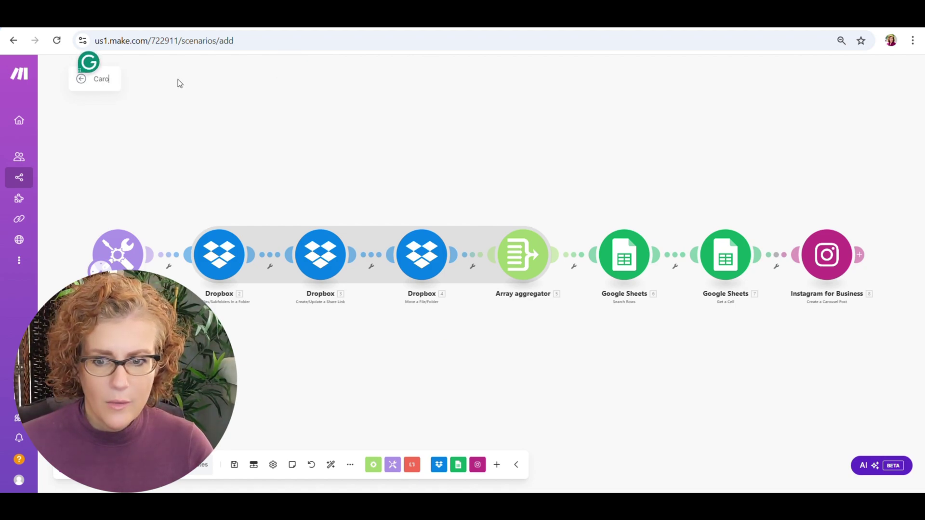
text(usels)
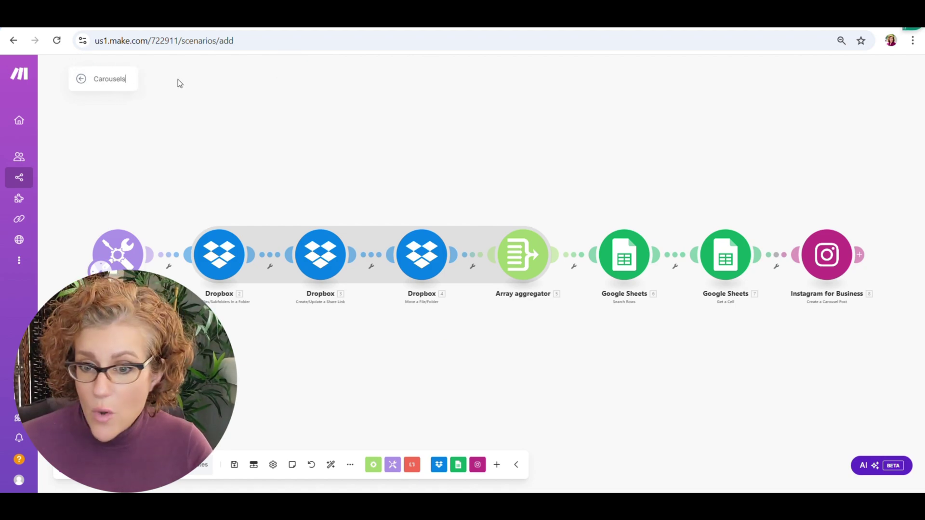
text( to )
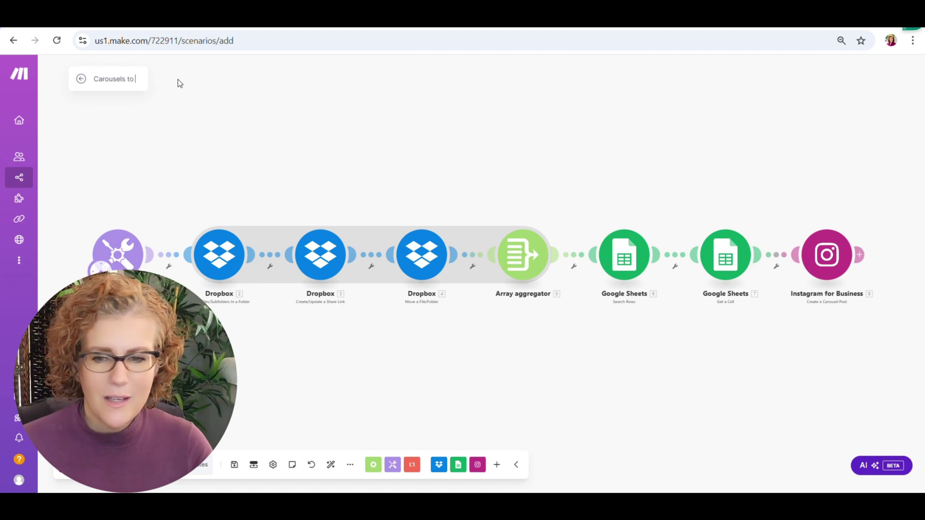
text(IG from )
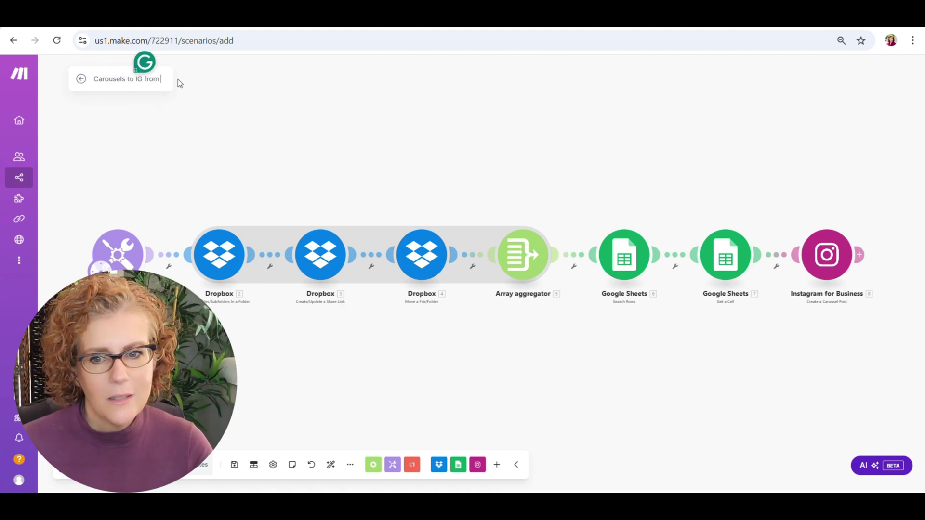
text(Dropbo)
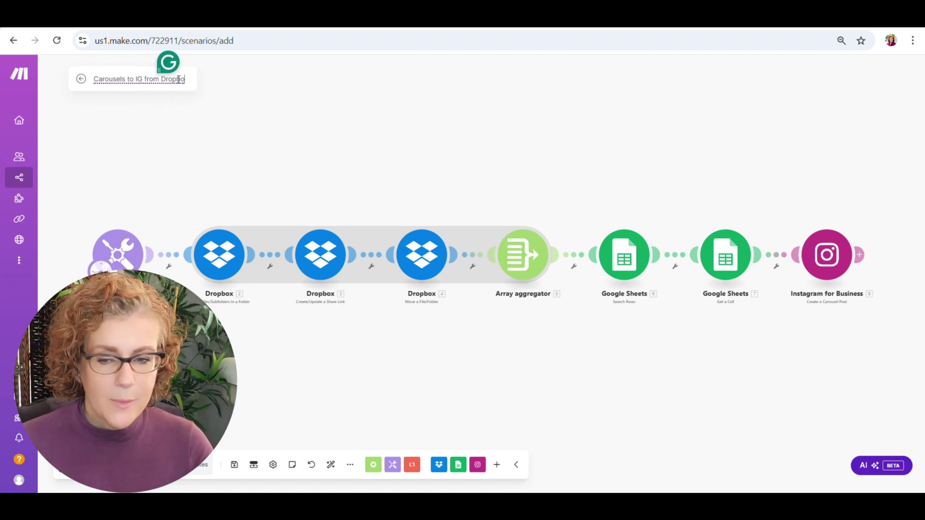
text(x)
key(Return)
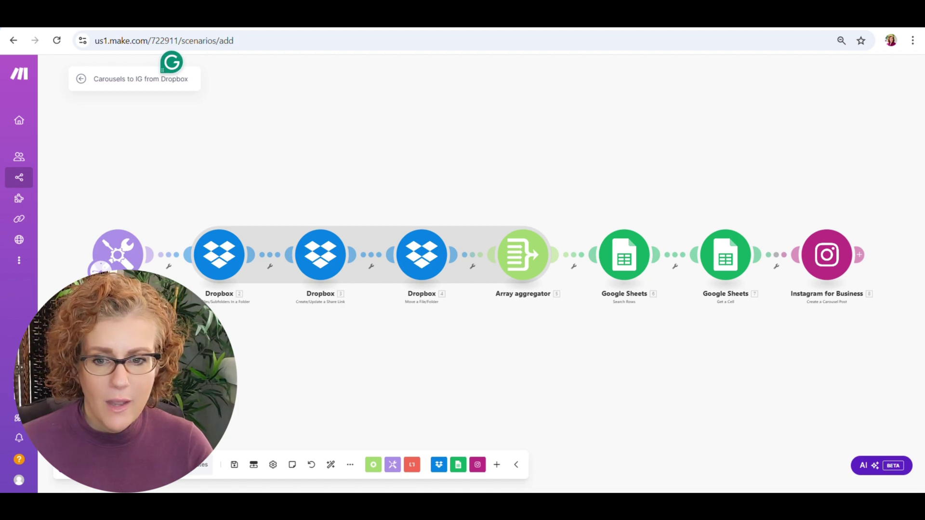
click(235, 465)
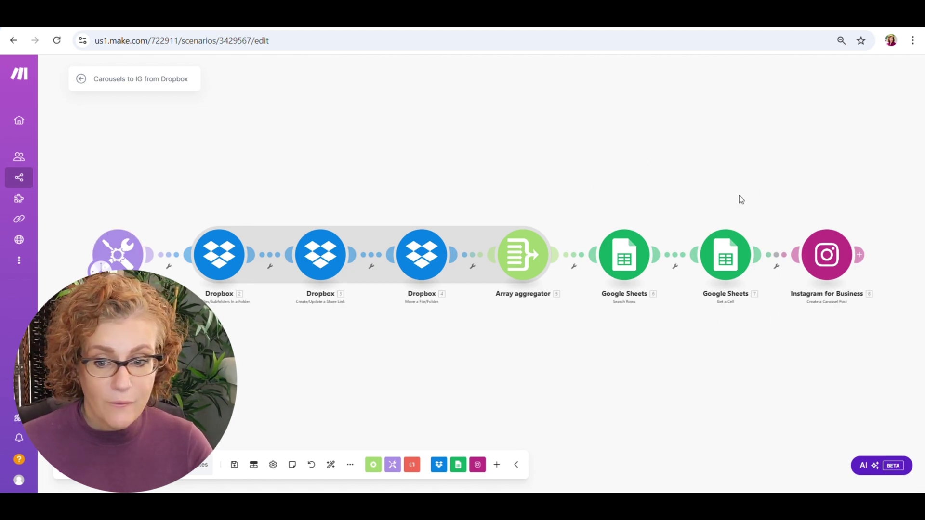
Test the trigger module on its own and close its output details.
right_click(118, 253)
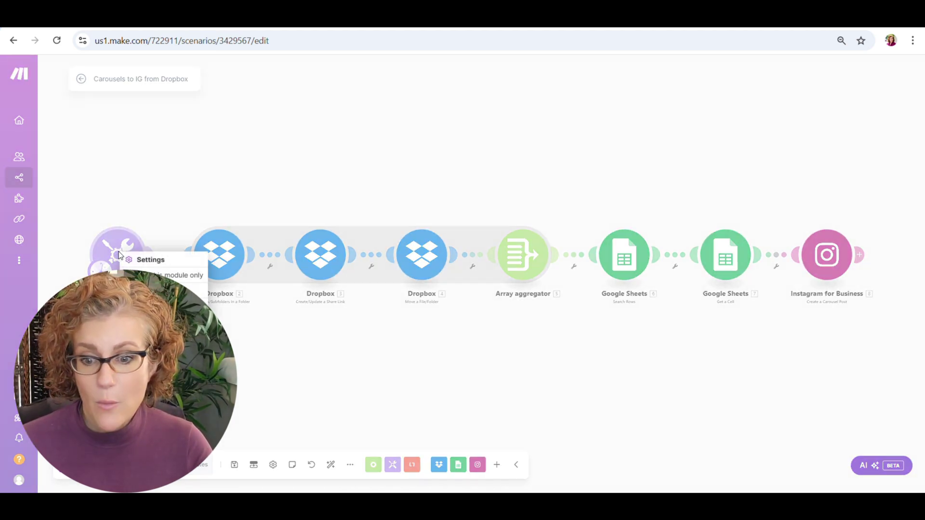
click(168, 275)
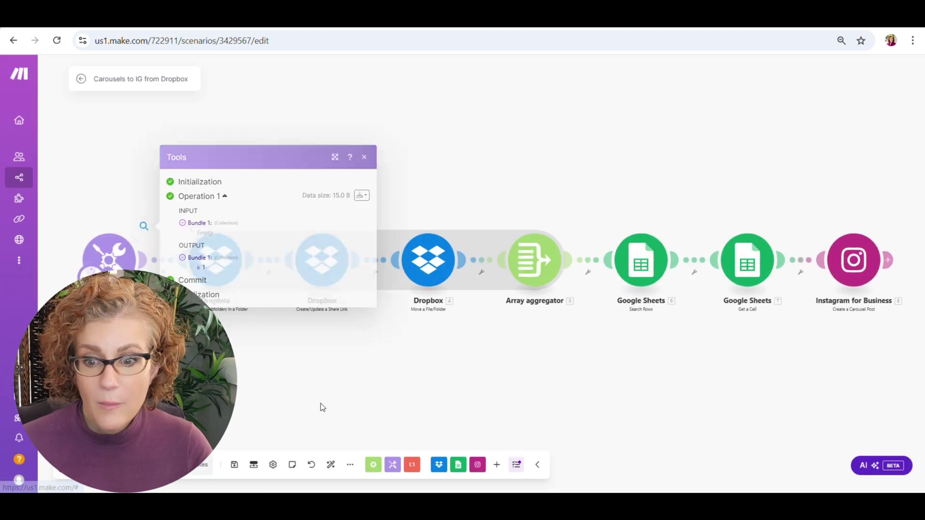
click(268, 378)
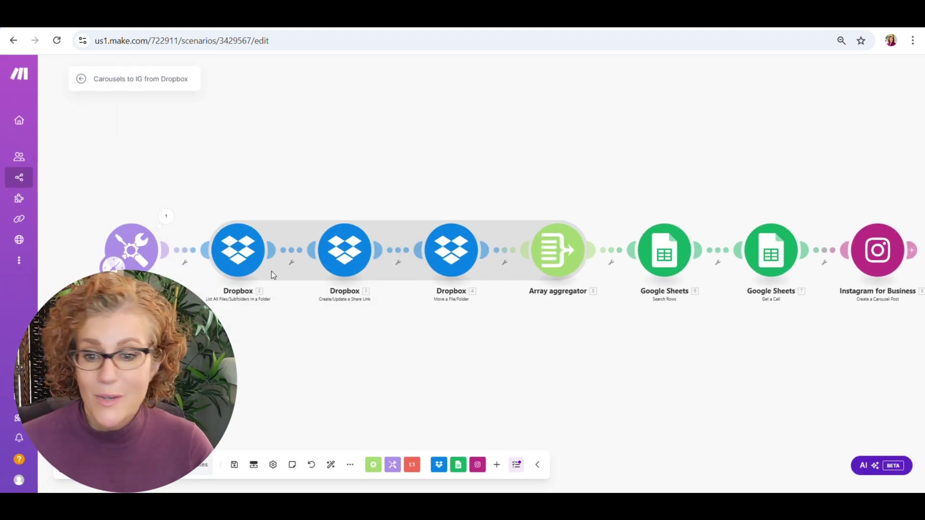
Start a Run once of the whole scenario.
mouse_move(341, 506)
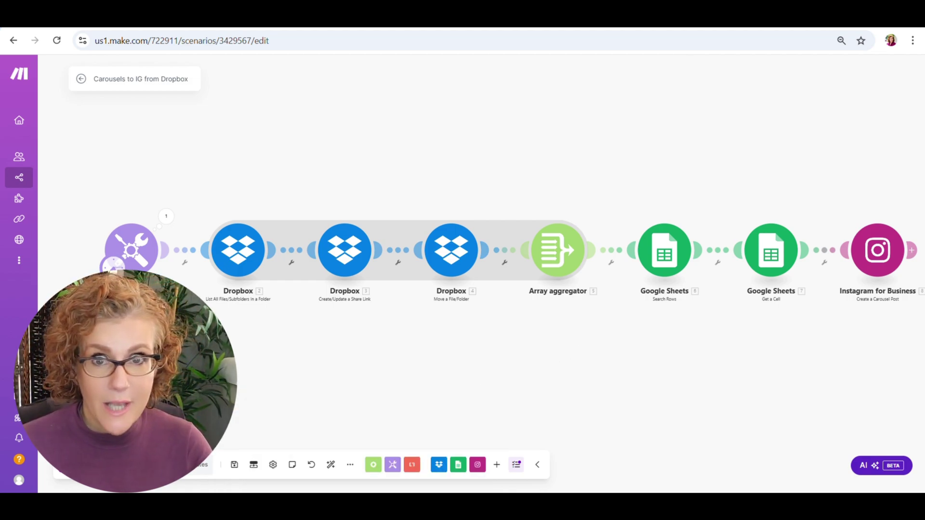
click(82, 464)
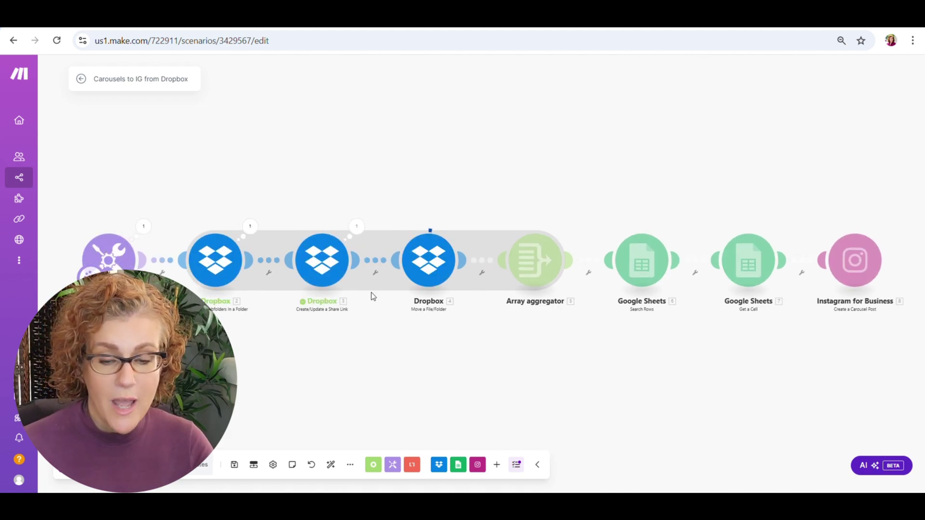
scroll(374, 331, up, 3)
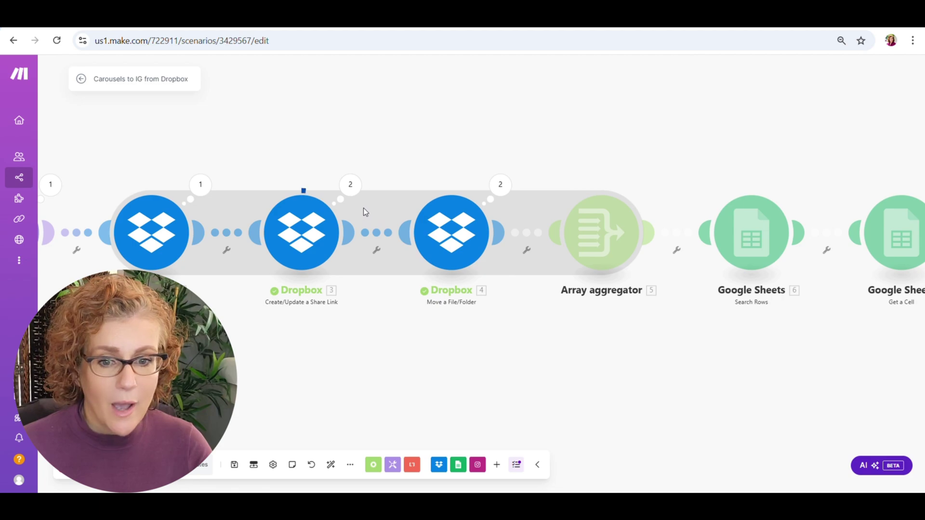
mouse_move(340, 506)
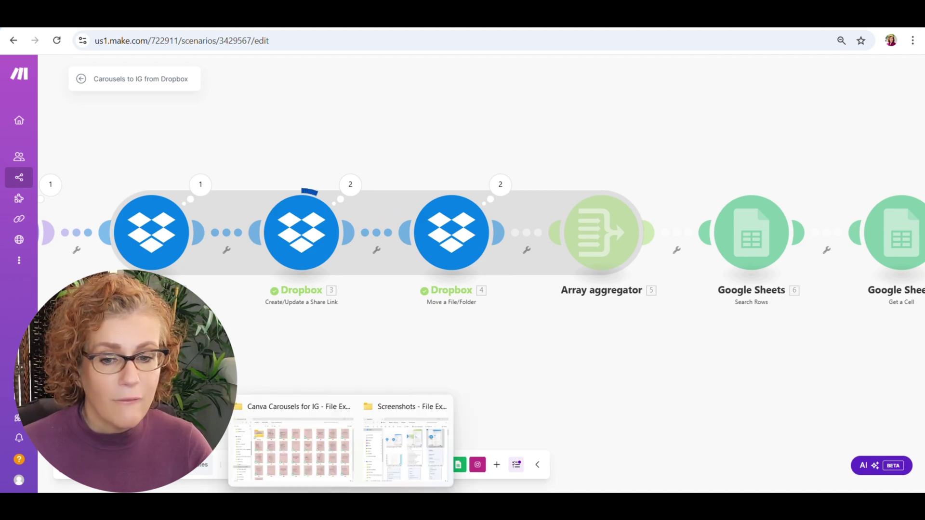
click(295, 451)
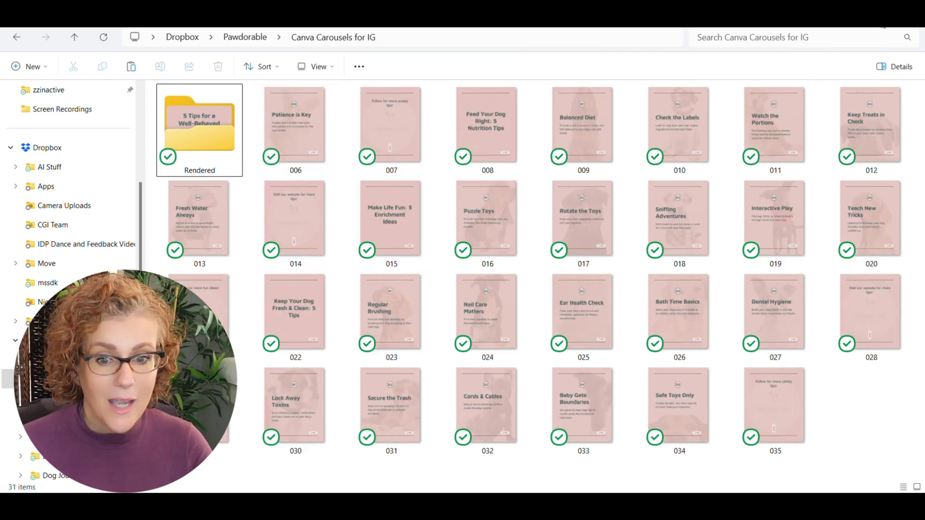
key(alt+Tab)
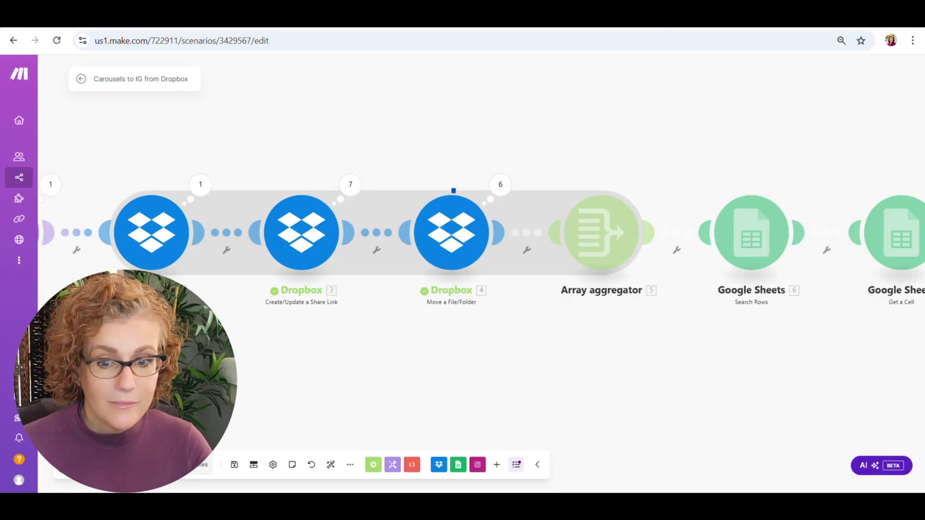
Reload the Instagram profile (still 258 posts), then pan the Make canvas to the Instagram for Business module.
click(233, 27)
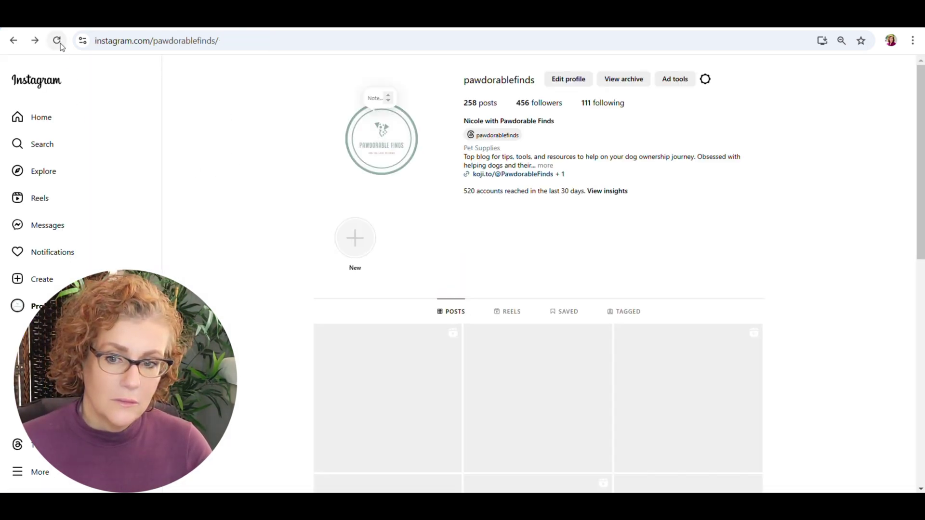
click(58, 41)
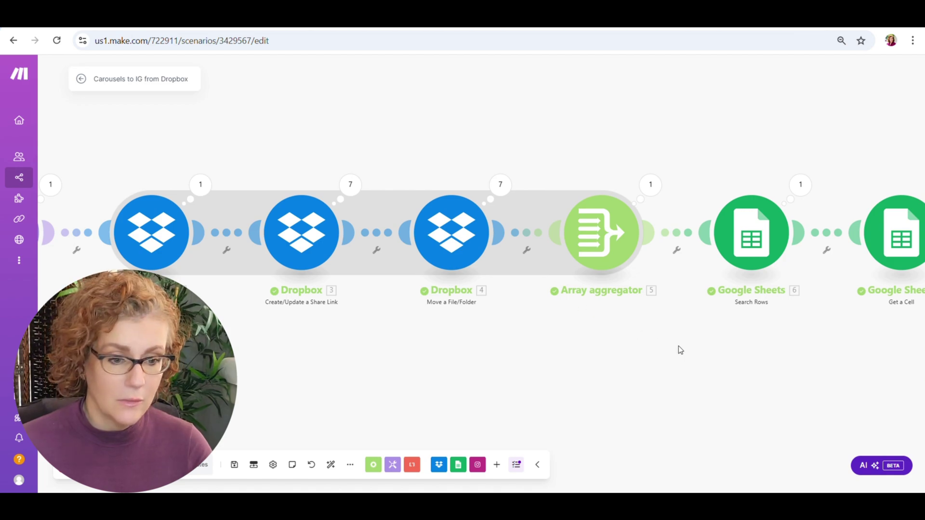
drag(679, 350, 332, 332)
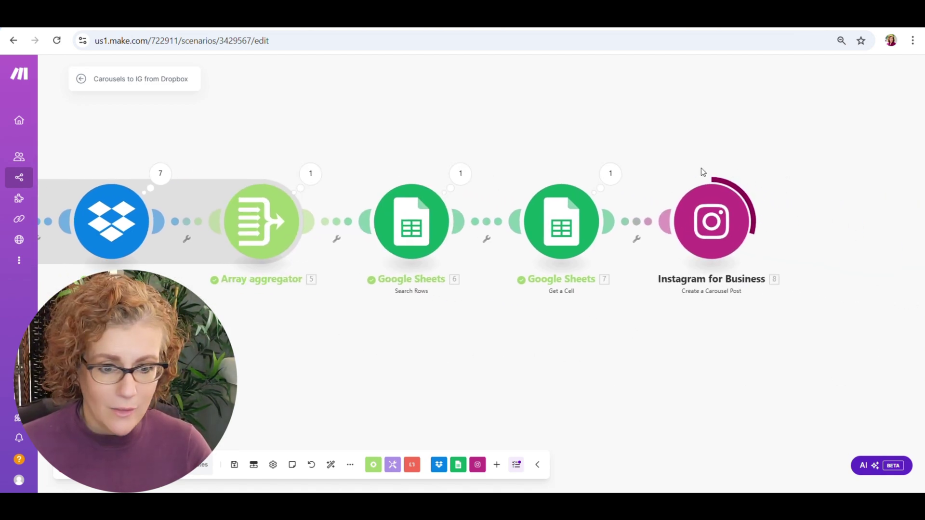
Pan the Make canvas left over the completed Dropbox modules, then return to the Instagram profile.
drag(606, 334, 651, 337)
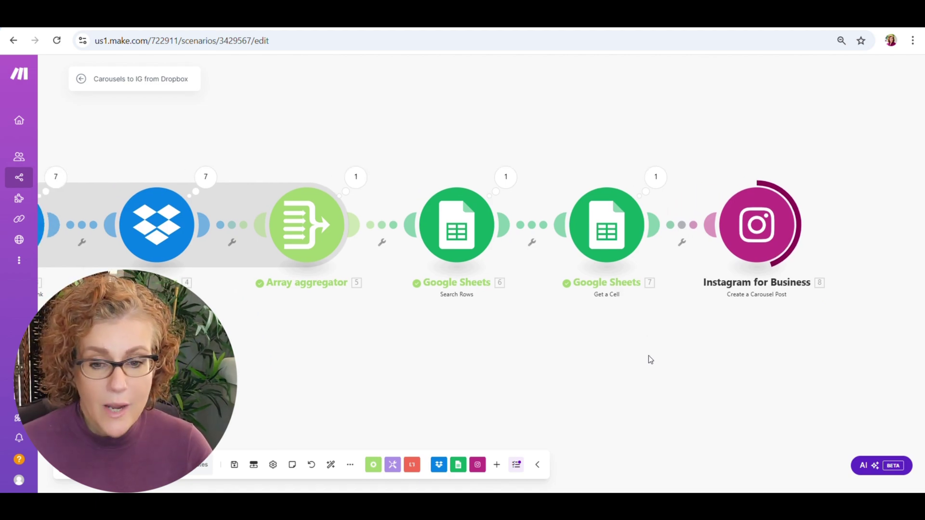
drag(602, 357, 658, 349)
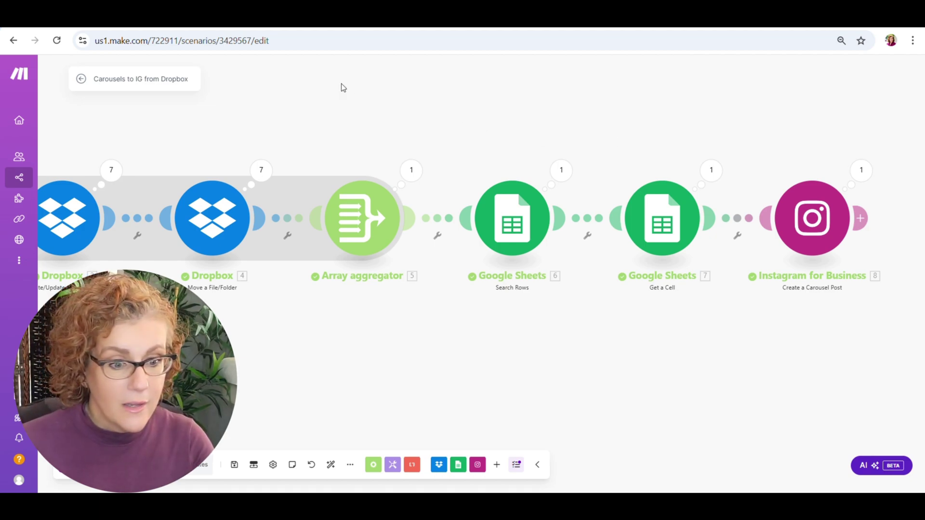
key(ctrl+Tab)
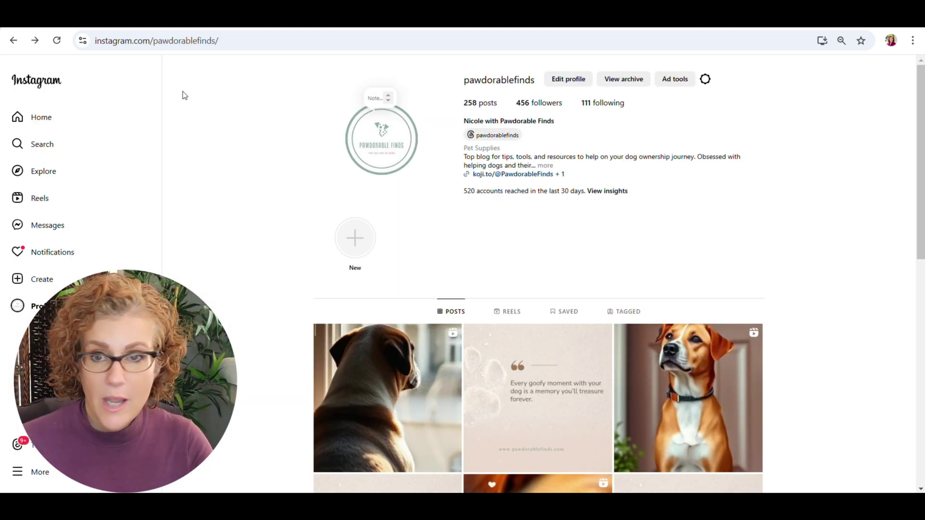
Reload the profile and open the new 5 Tips for a Well-Behaved Puppy carousel, viewing its first slides.
click(57, 41)
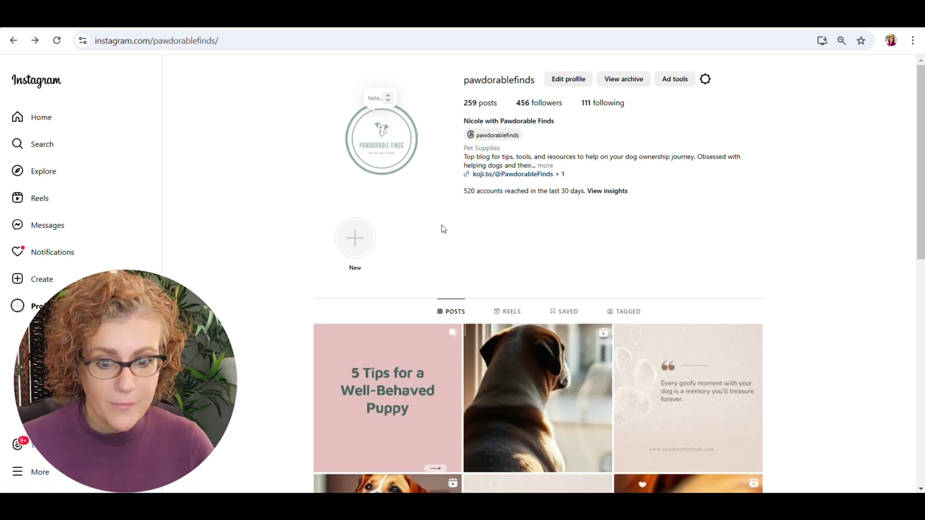
click(415, 405)
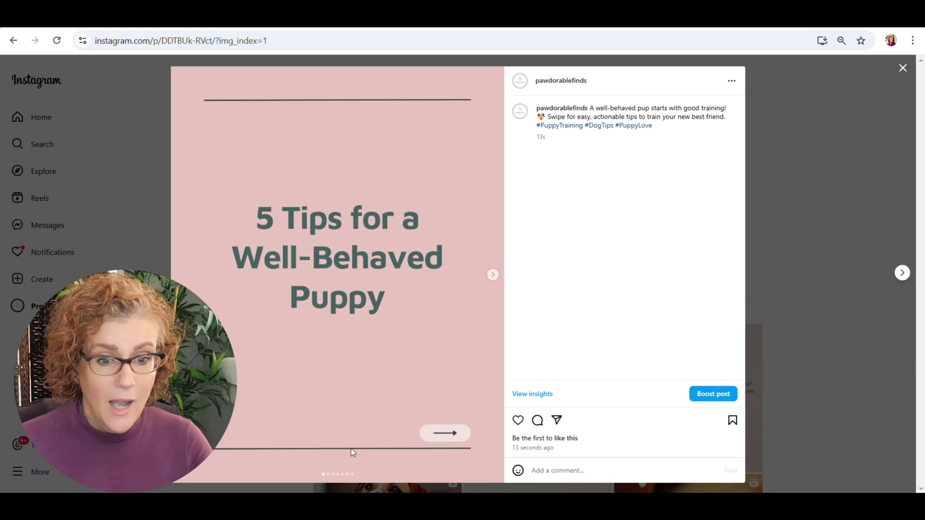
click(493, 275)
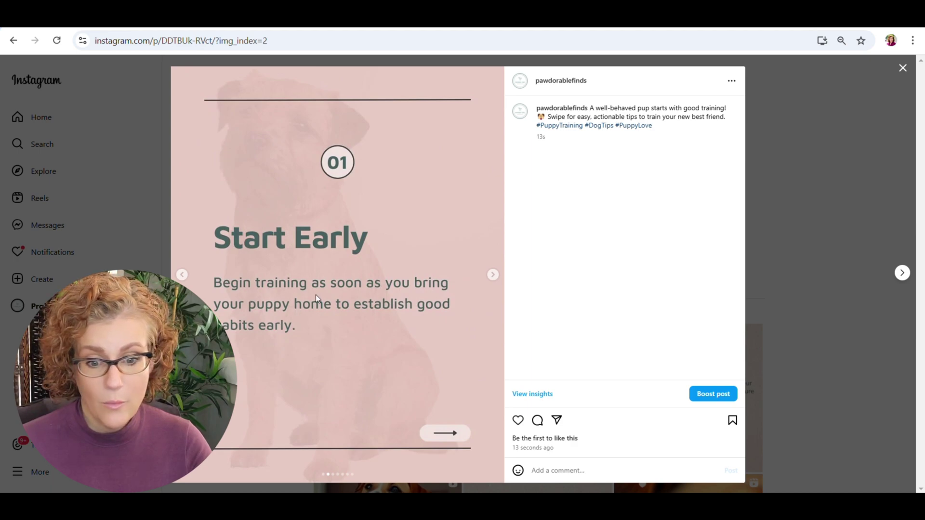
click(491, 274)
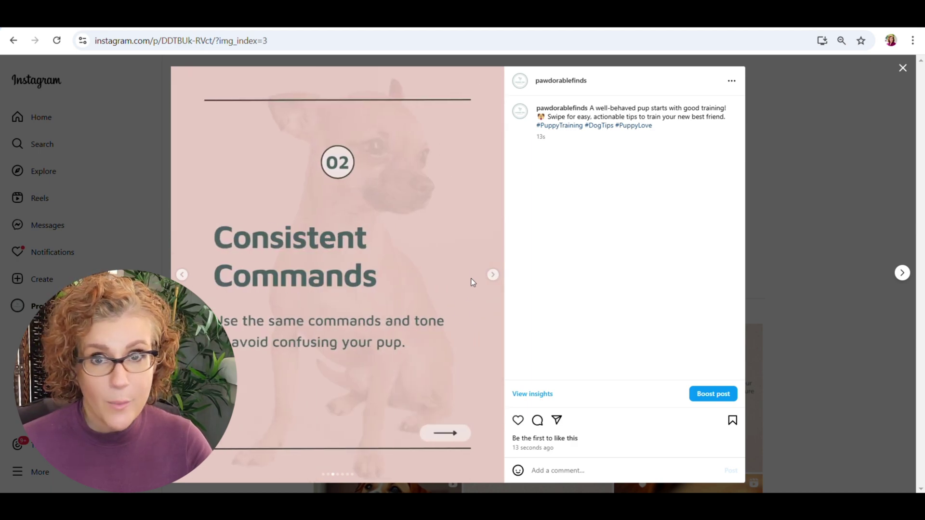
click(493, 275)
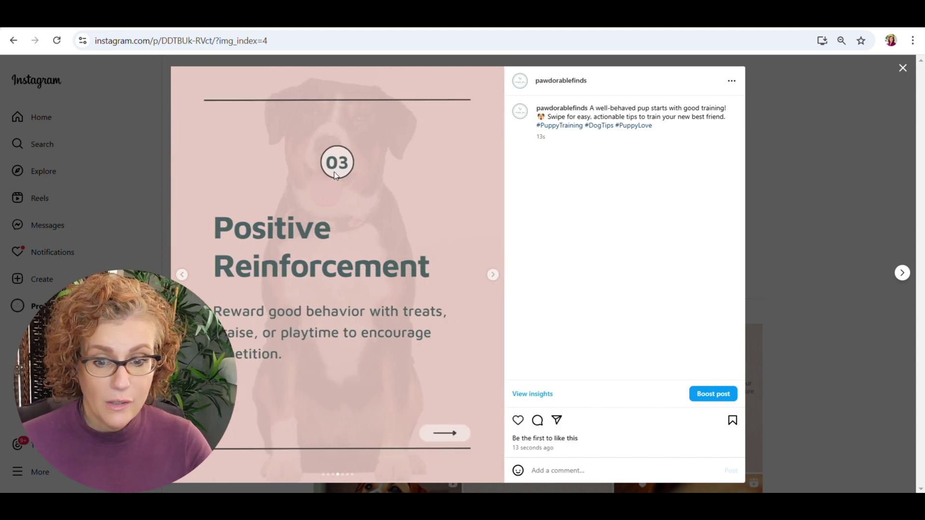
View the remaining slides through the follow-for-more slide, like the post and close it.
click(493, 277)
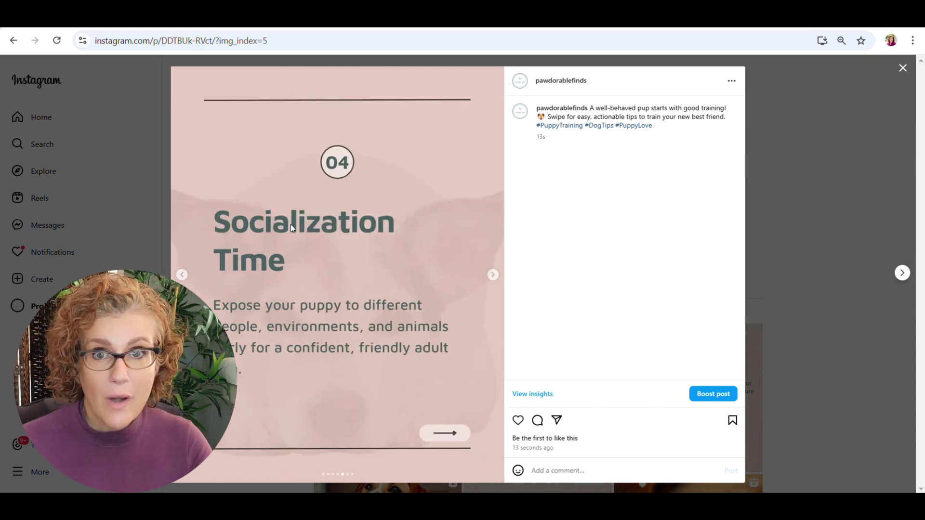
click(493, 276)
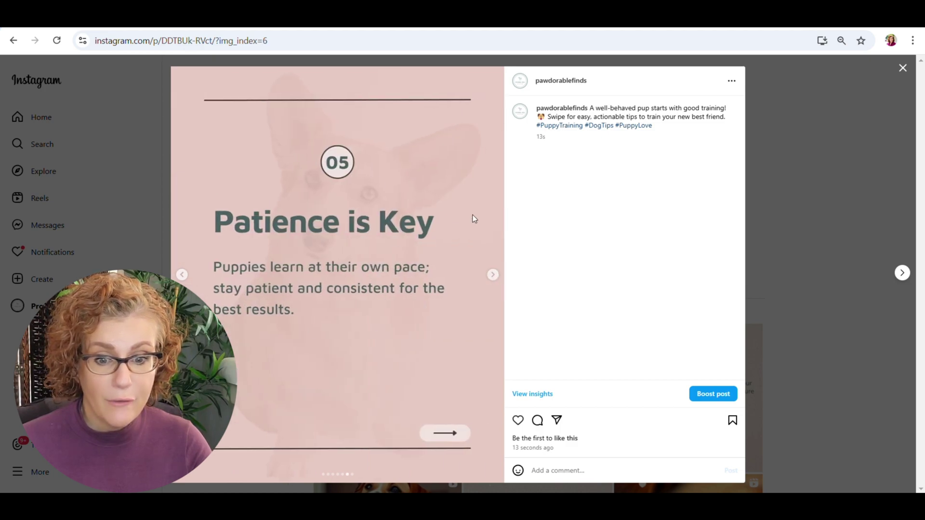
click(493, 275)
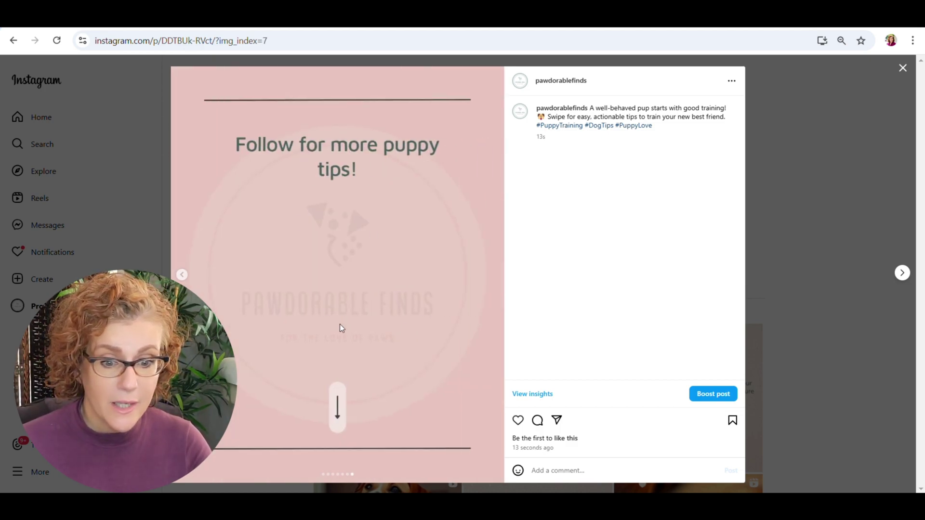
click(518, 421)
click(780, 275)
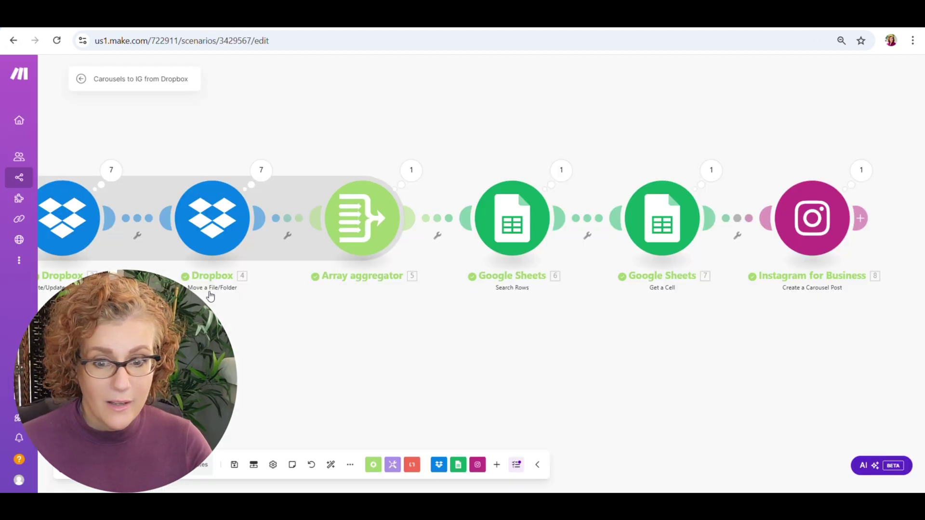
Pan the Make canvas to show the first Dropbox modules, which processed 7 files in the completed run.
drag(339, 309, 500, 373)
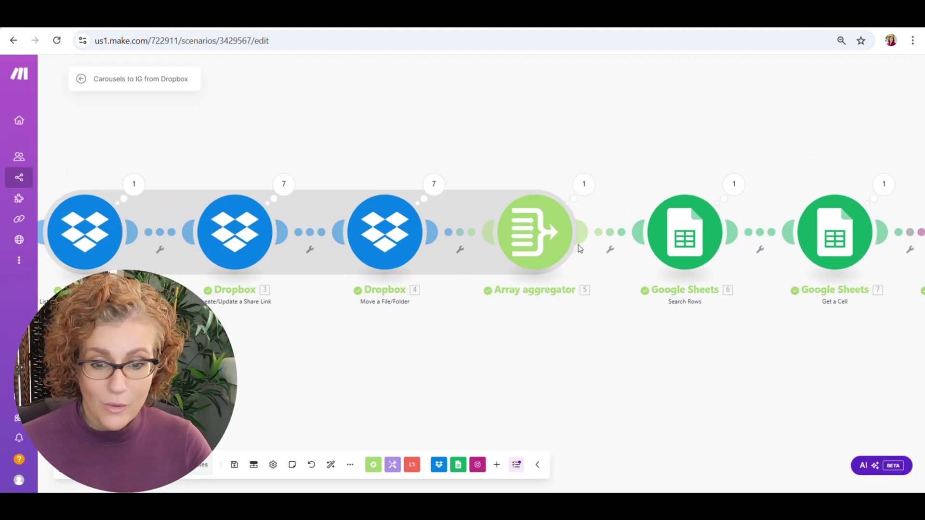